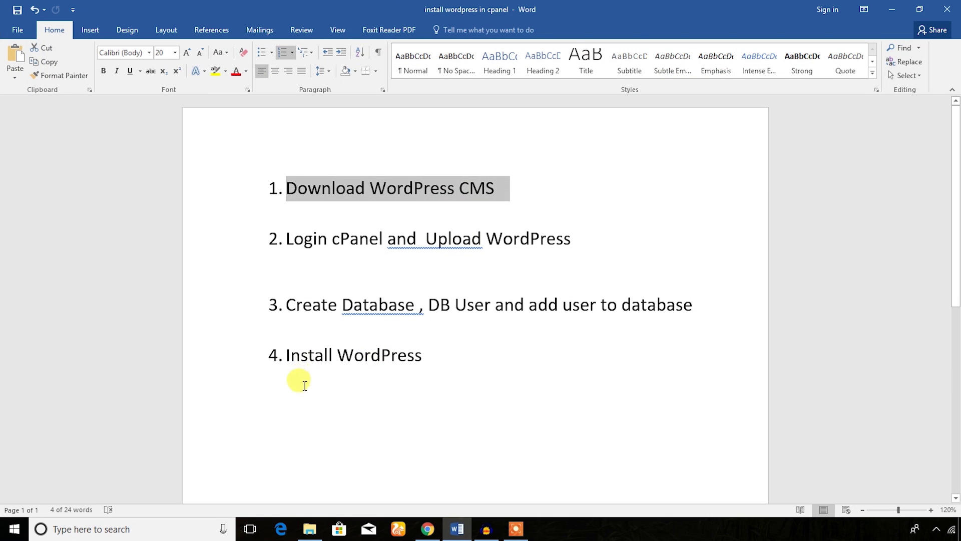
- Review the four-step WordPress install outline in Word, then return to Chrome
left_click(303, 385)
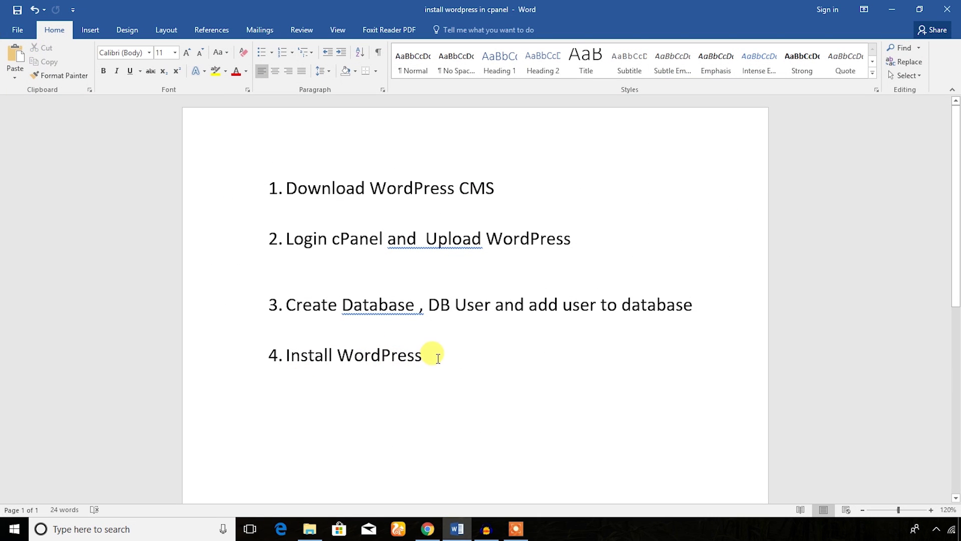
left_click_drag(436, 354, 240, 159)
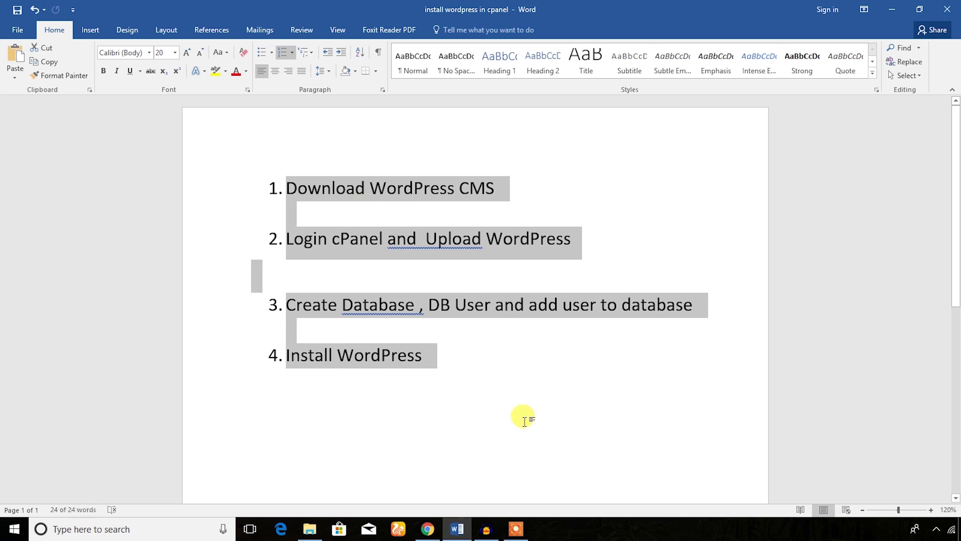
left_click(476, 378)
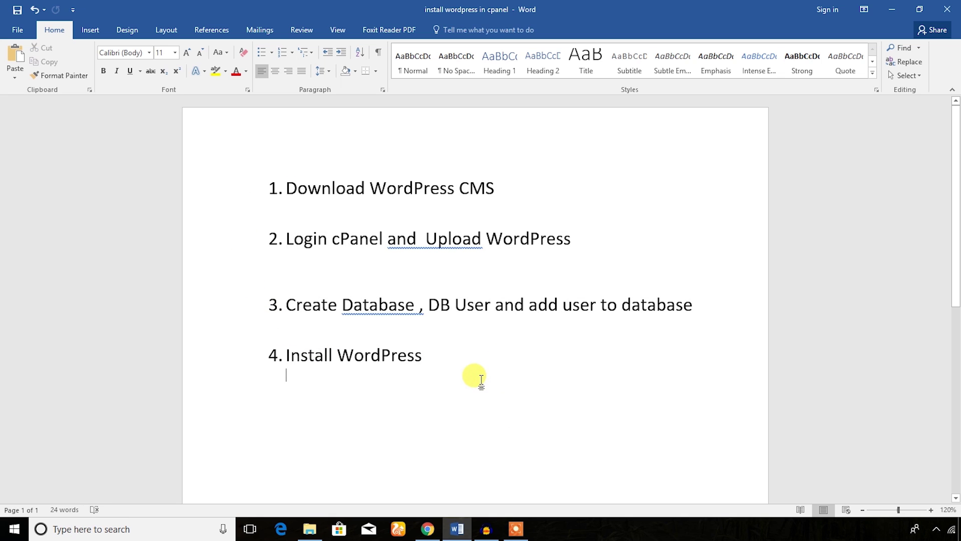
left_click(427, 528)
- Look over the cPanel Login and Index of / tabs and the themescode.net address
left_click(200, 6)
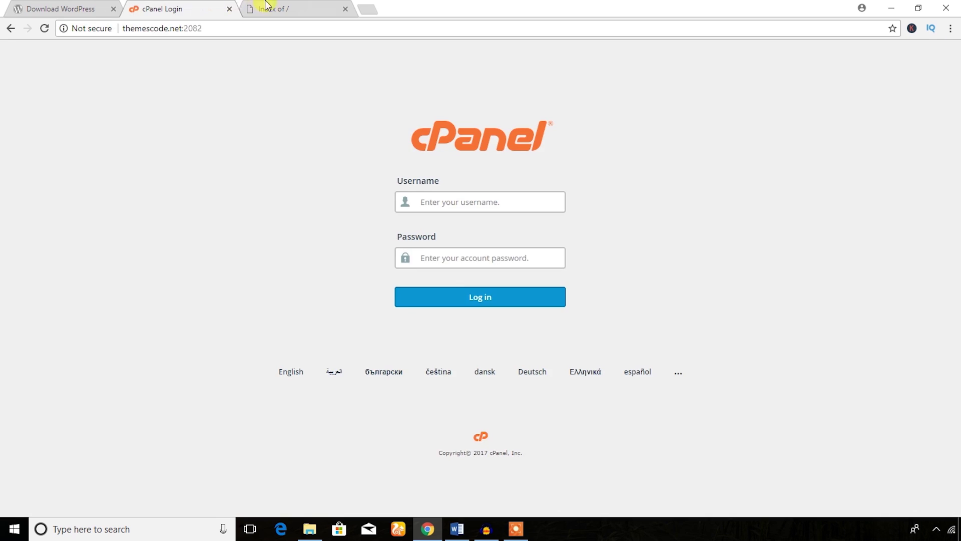
left_click(264, 8)
left_click(142, 31)
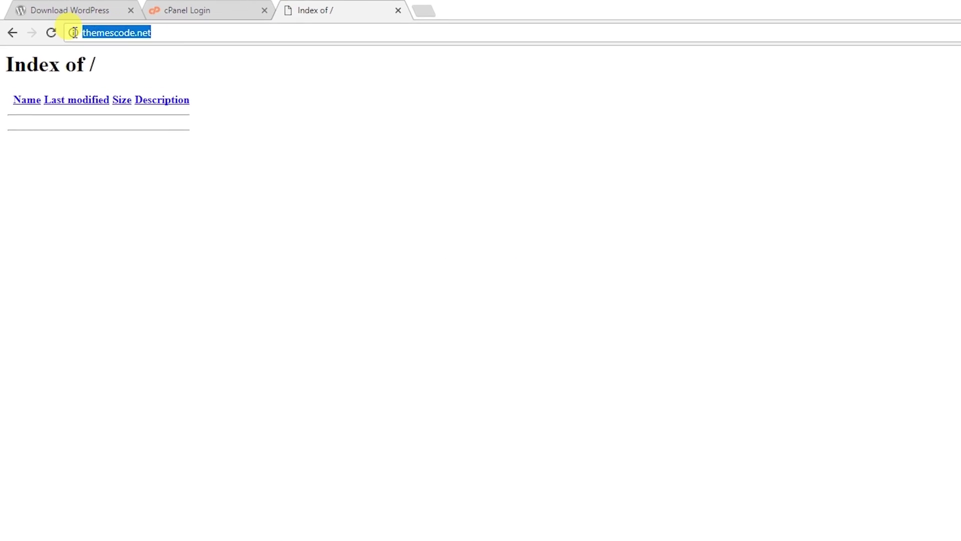
left_click(153, 28)
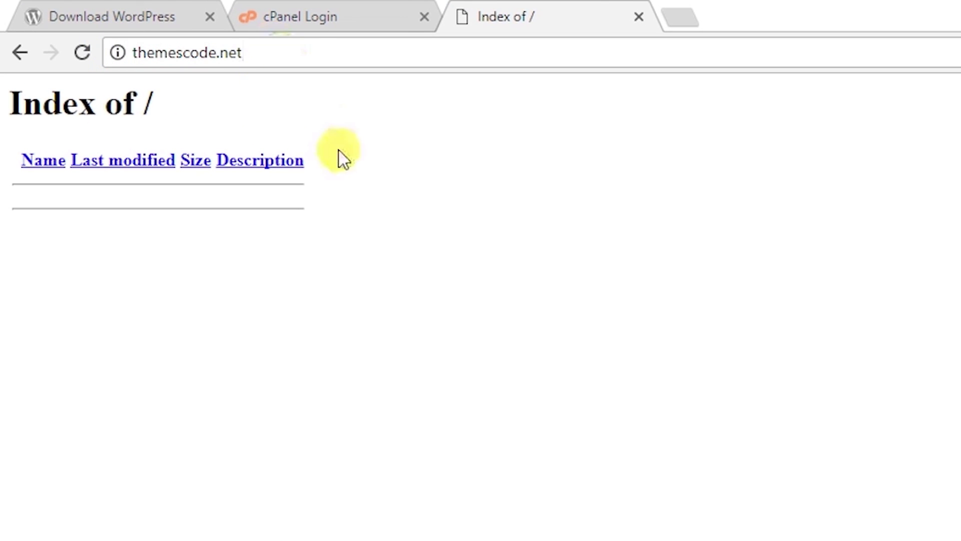
triple_click(275, 59)
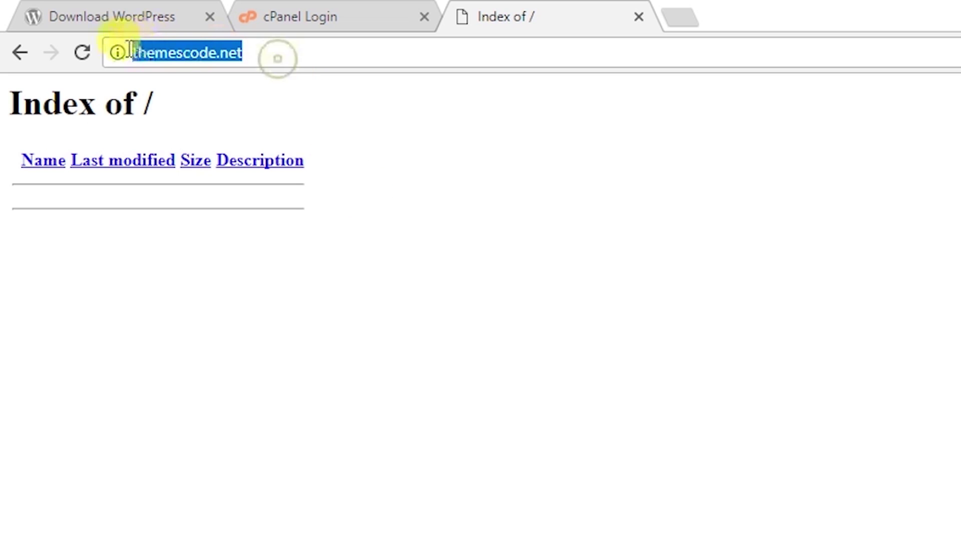
left_click(252, 86)
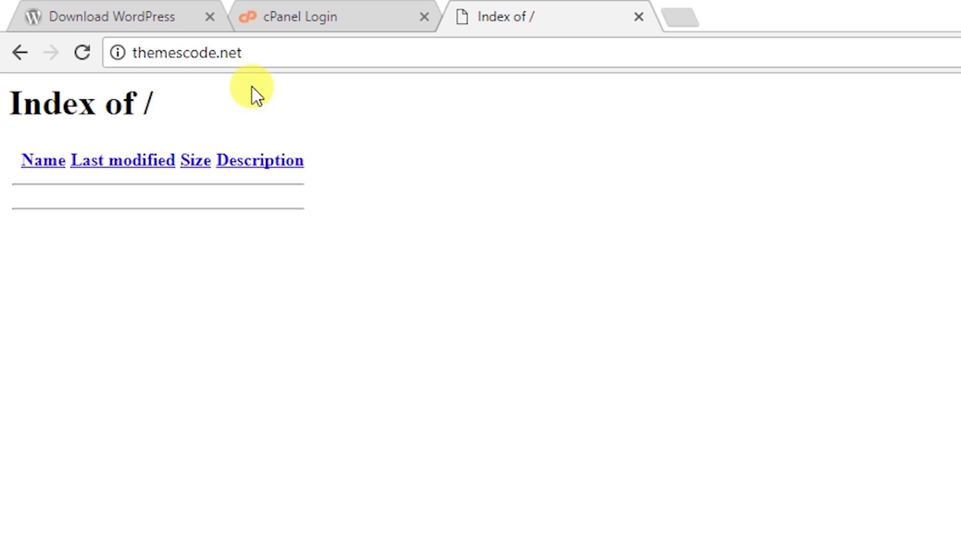
- Replace the :2082 port in the cPanel login address with /cpanel and load it
left_click(297, 15)
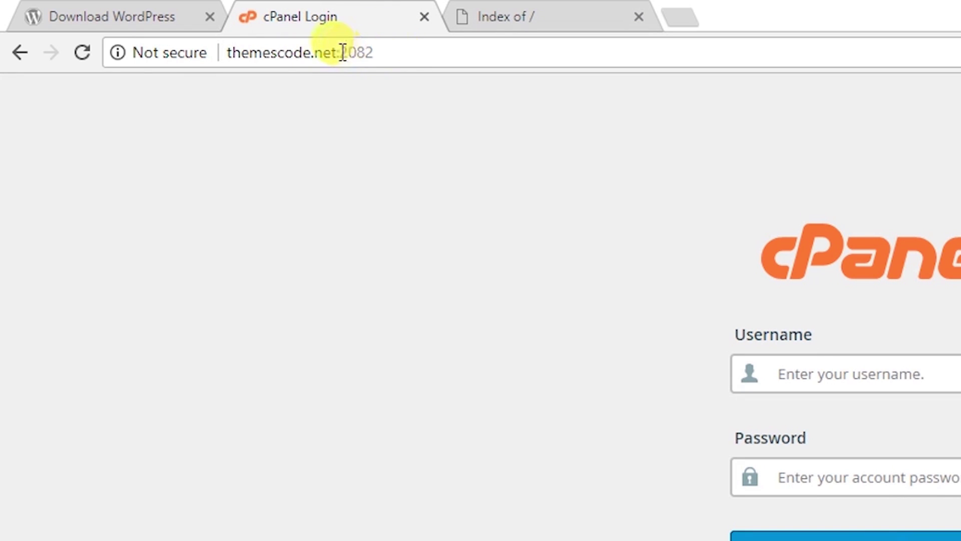
left_click_drag(338, 52, 483, 67)
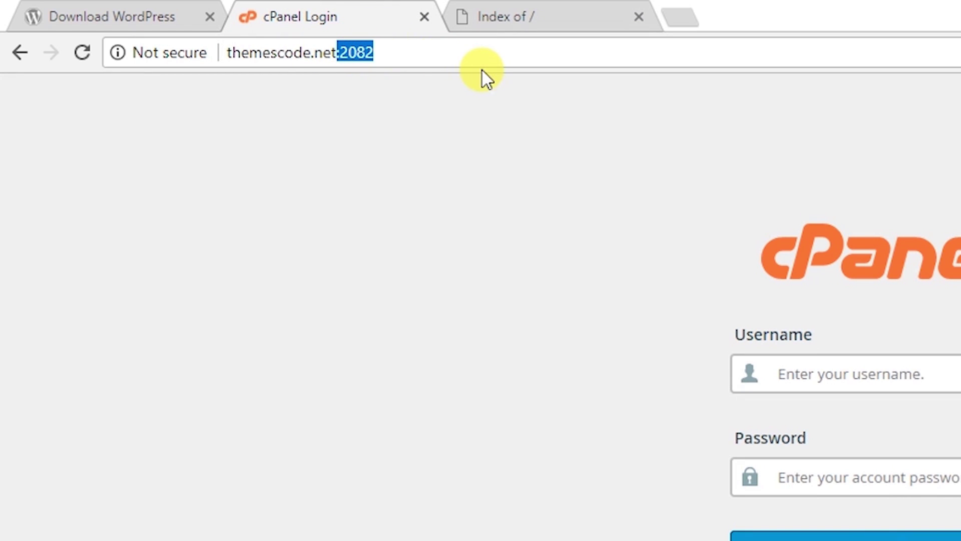
key("BackSpace")
key("BackSpace")
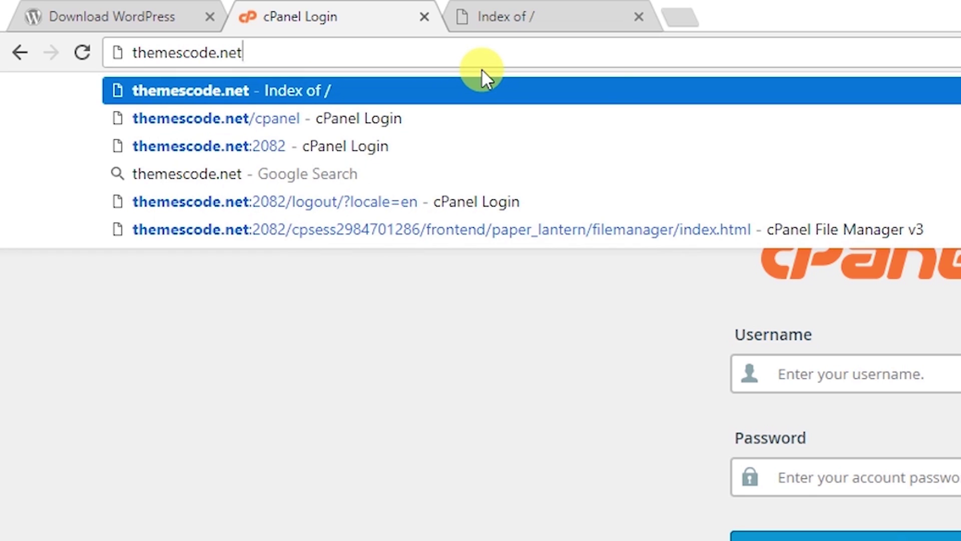
type("/cp")
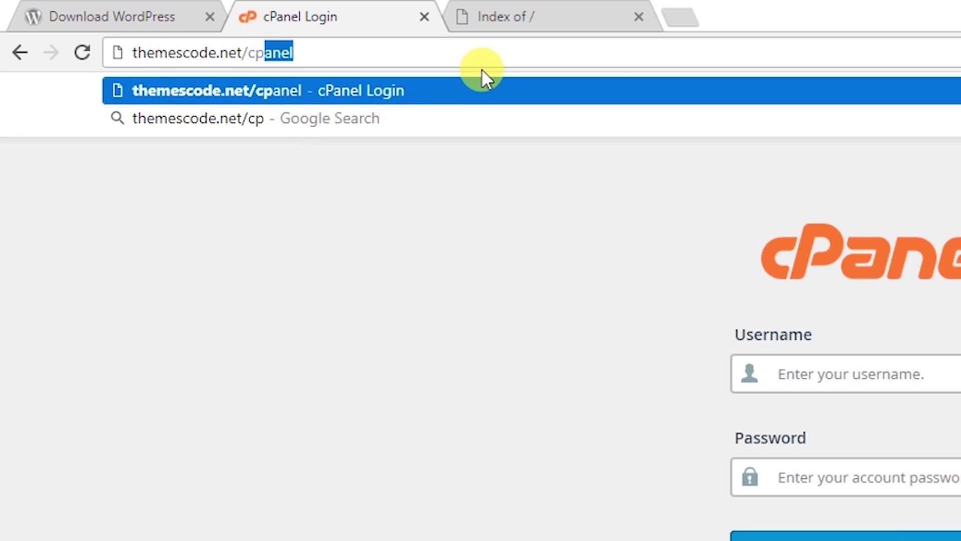
type("anel")
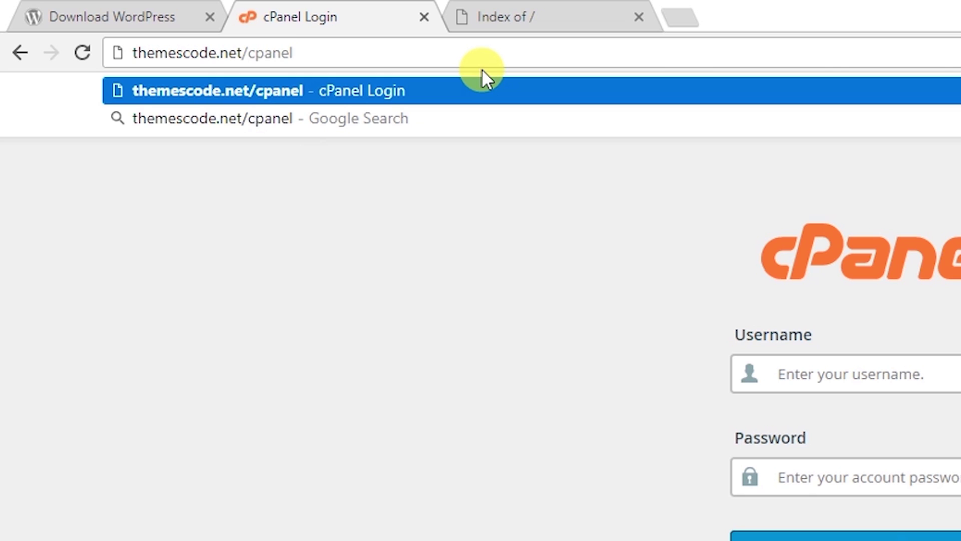
key("Return")
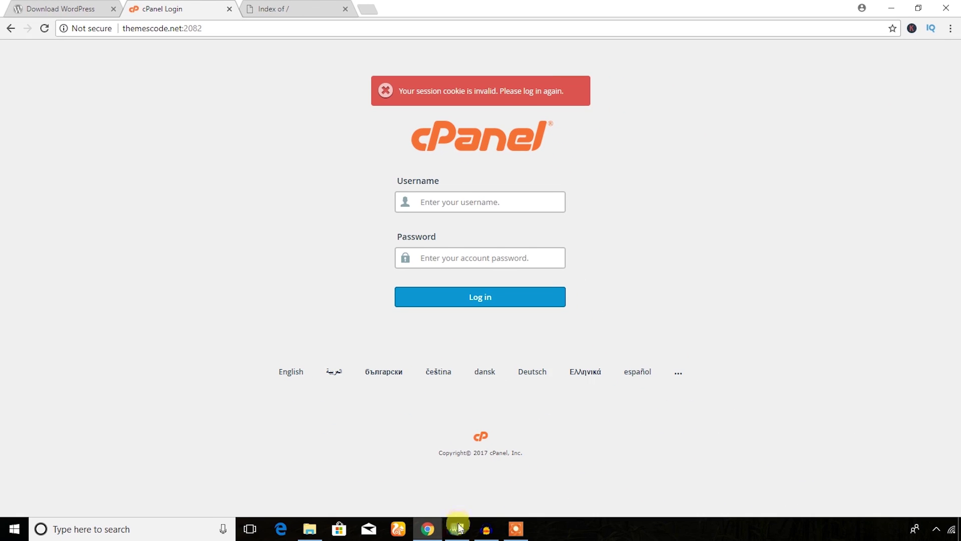
- Highlight the Download WordPress CMS step in Word, then view the WordPress 4.9 download page
left_click(457, 528)
left_click_drag(286, 188, 483, 183)
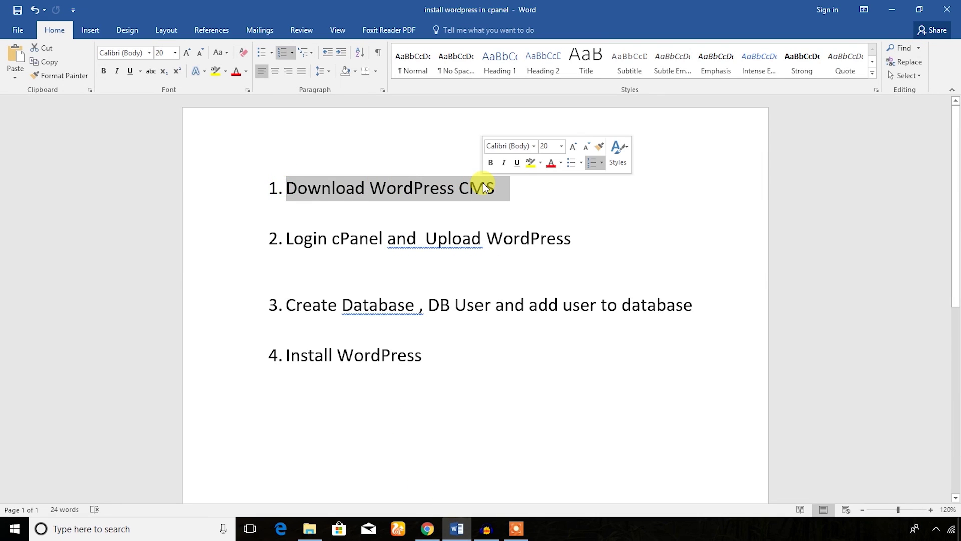
left_click(890, 11)
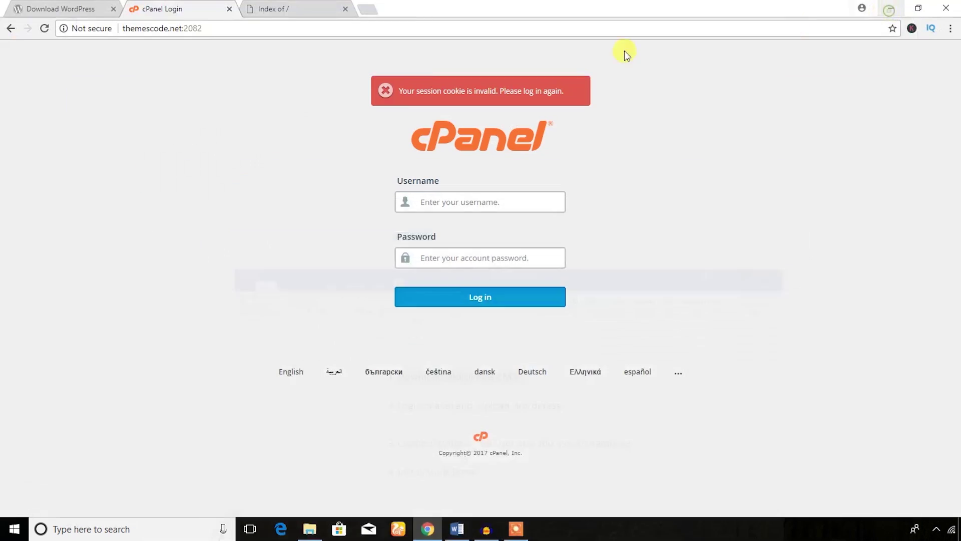
left_click(50, 5)
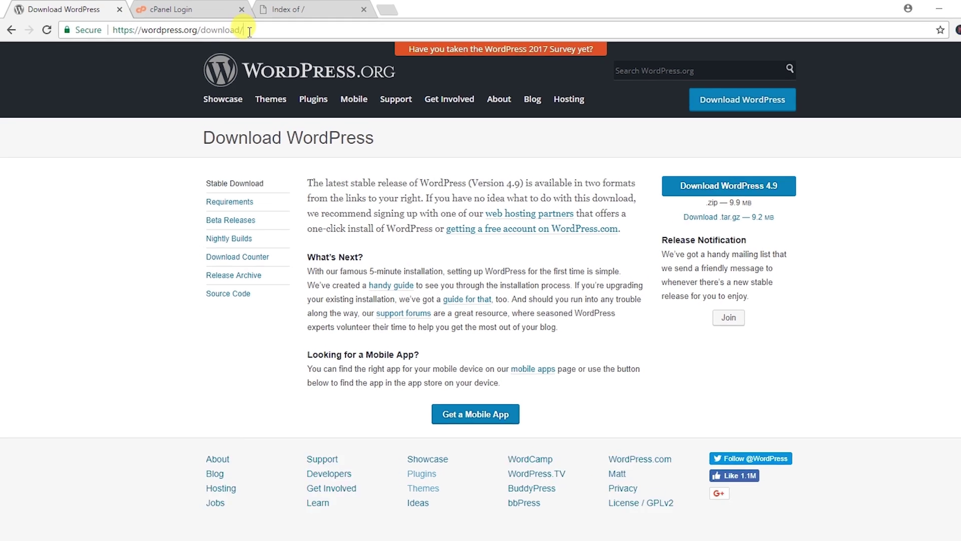
left_click_drag(237, 31, 104, 28)
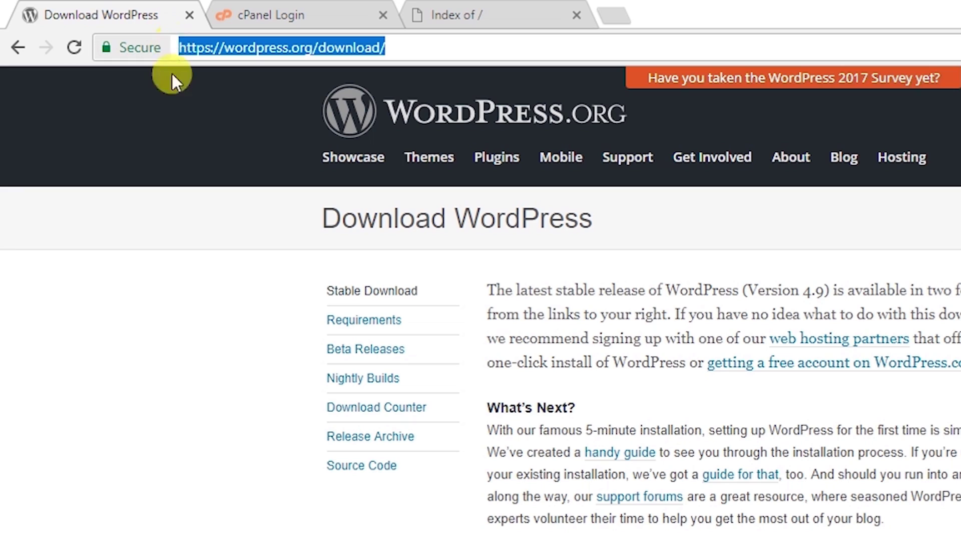
left_click(172, 131)
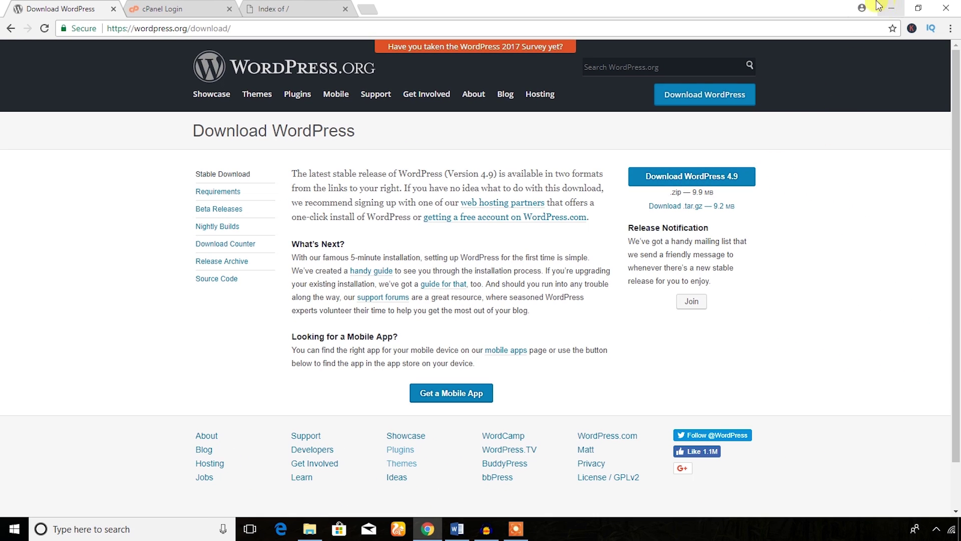
- Show the downloaded wordpress-4.9 zip in the Downloads folder, then return to the Word outline
left_click(309, 529)
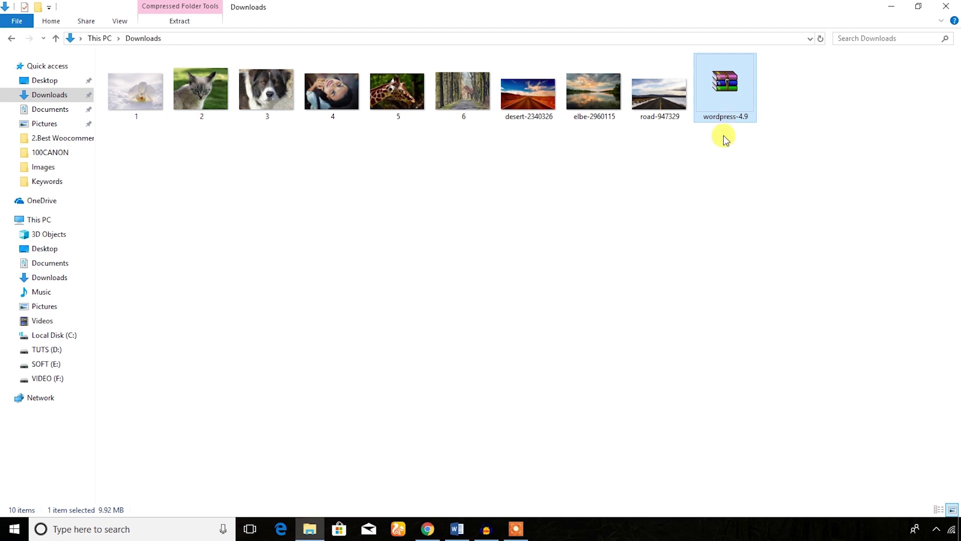
left_click(714, 172)
left_click(725, 86)
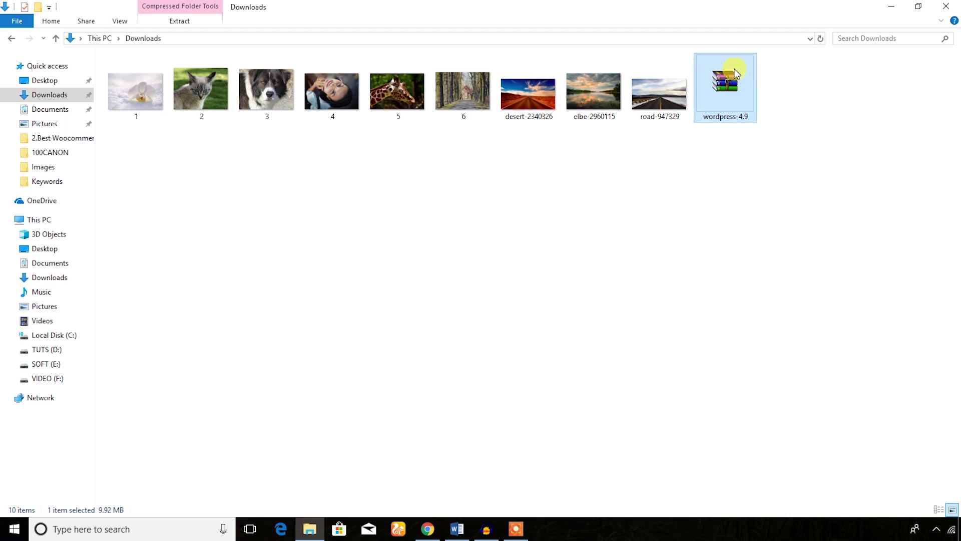
left_click(458, 529)
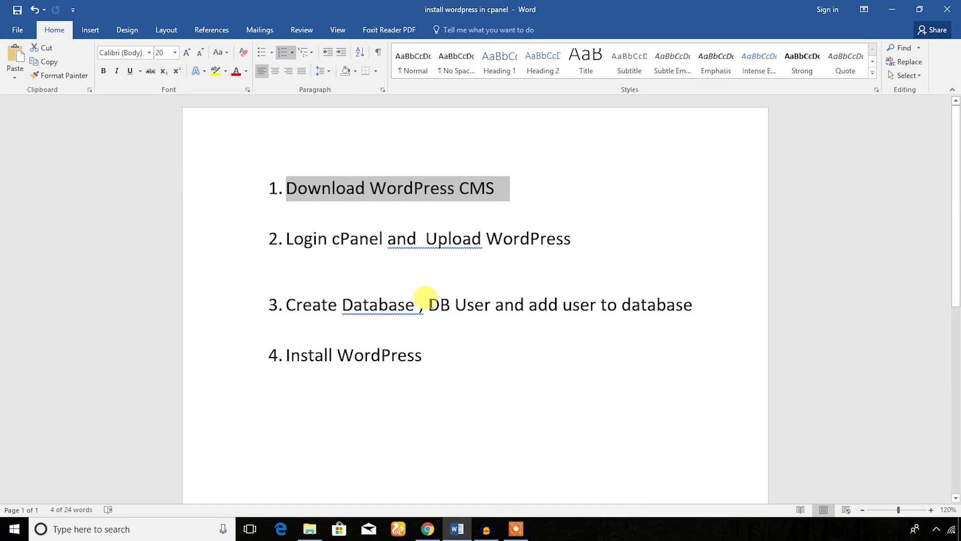
- Colour step 1, Download WordPress CMS, green and look over step 2, Login cPanel
left_click(245, 70)
left_click(287, 179)
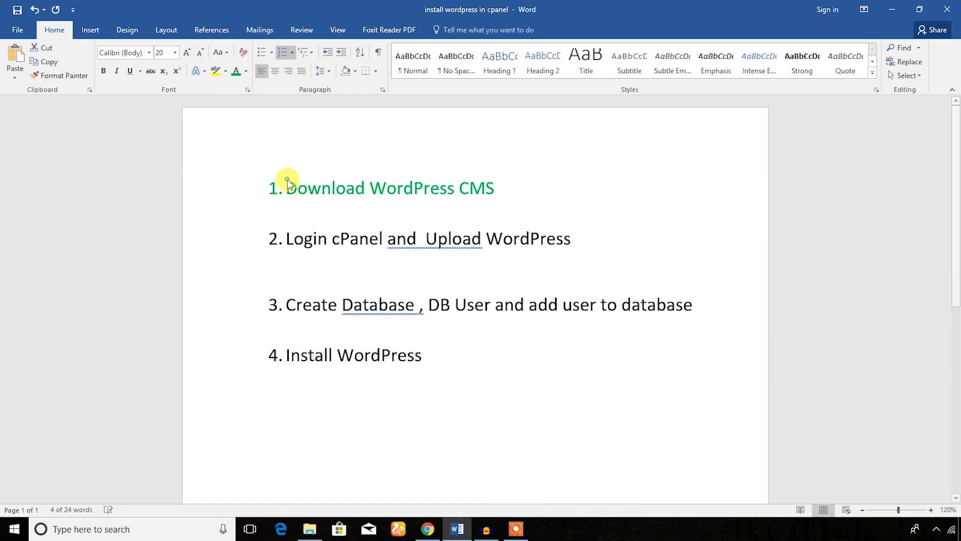
left_click(392, 210)
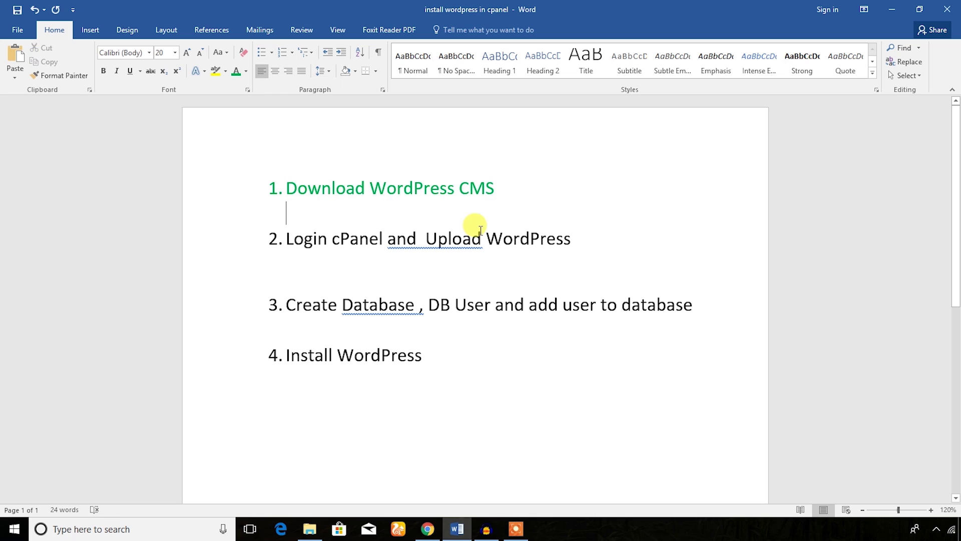
left_click_drag(287, 238, 365, 243)
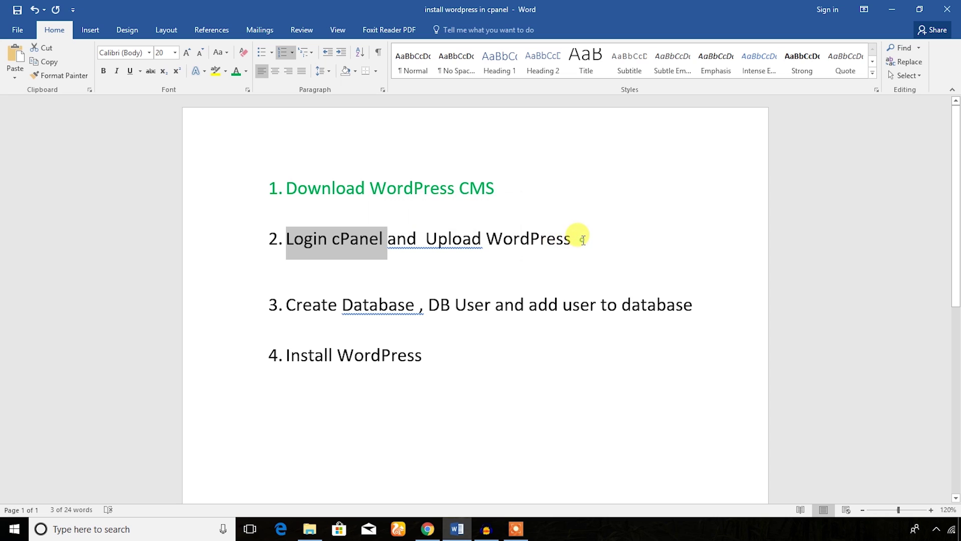
left_click_drag(574, 239, 287, 239)
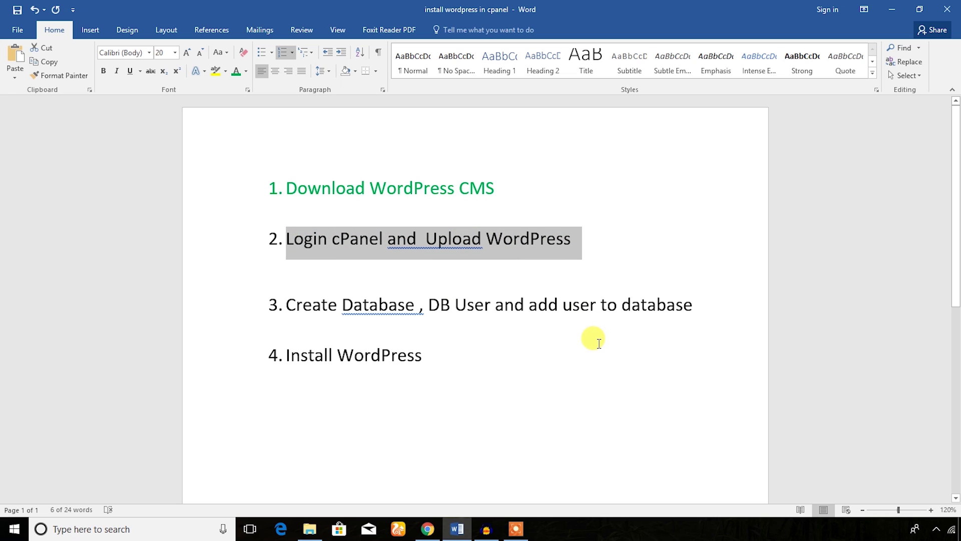
left_click(611, 279)
- Log in to cPanel using the saved username and the pasted account password
left_click(428, 525)
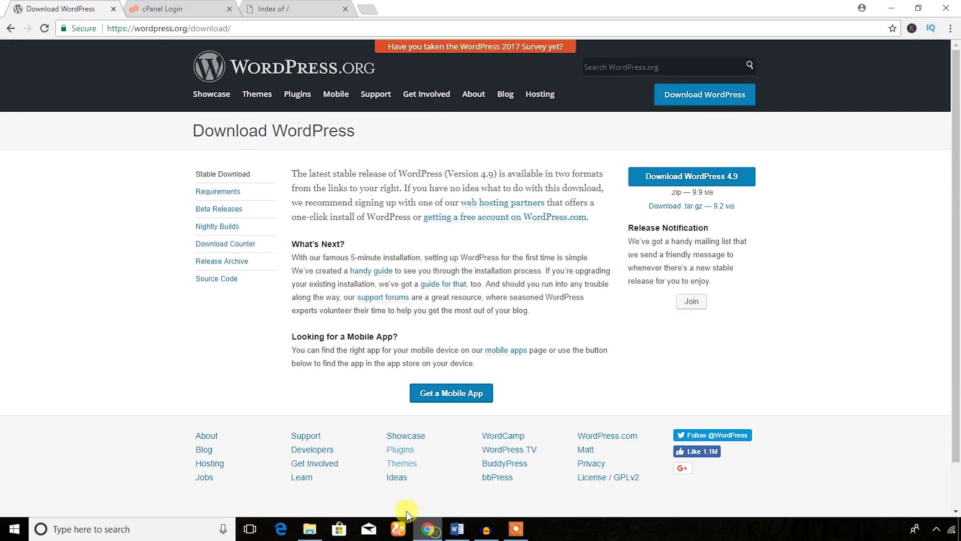
left_click(186, 9)
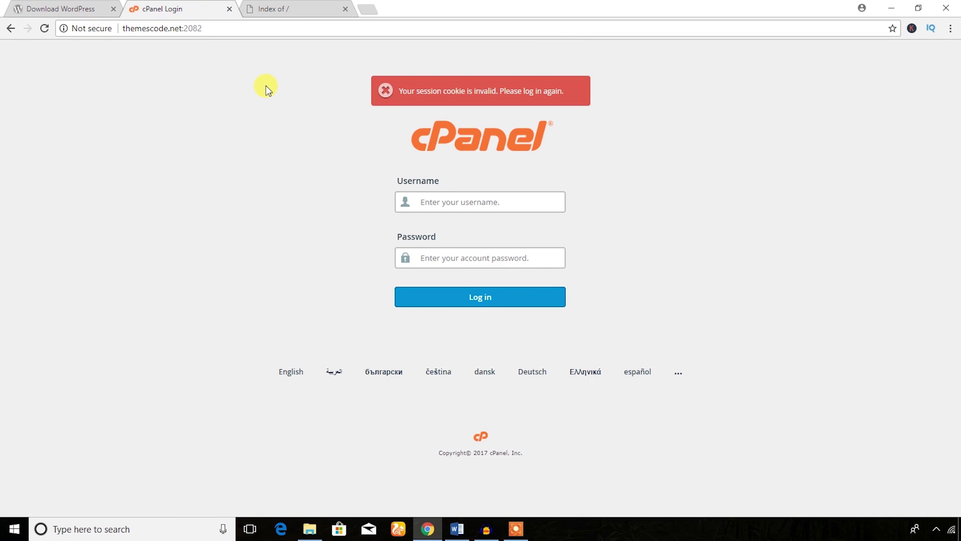
left_click(443, 202)
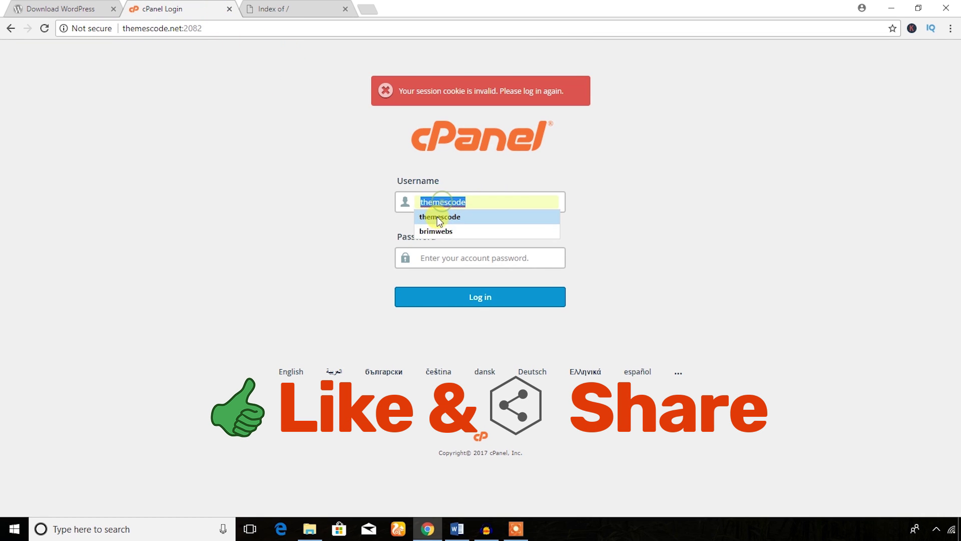
left_click(435, 215)
left_click(438, 254)
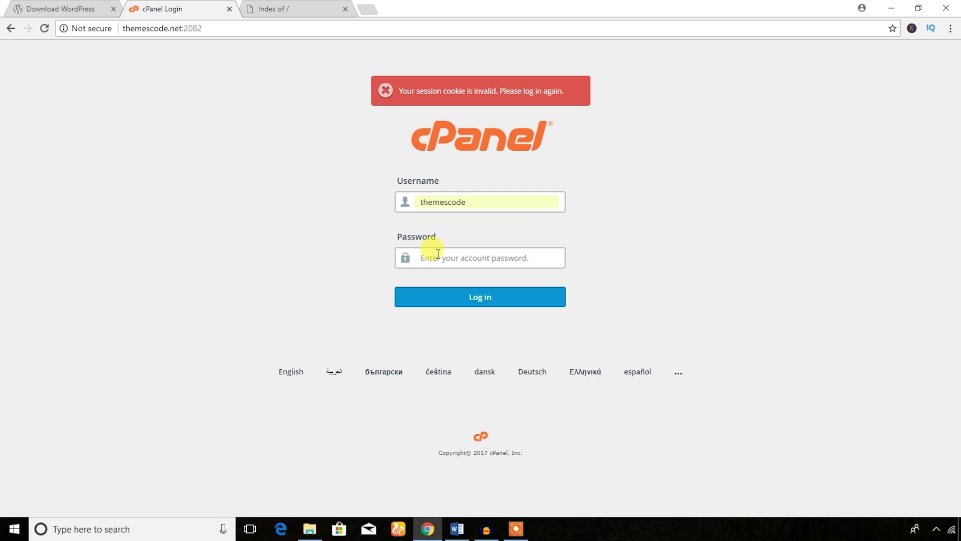
key("ctrl+v")
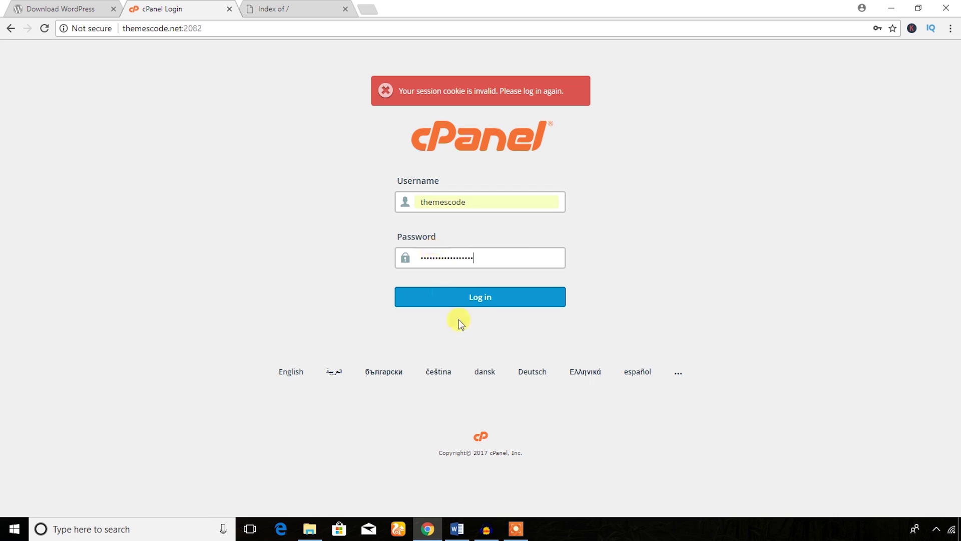
left_click(480, 296)
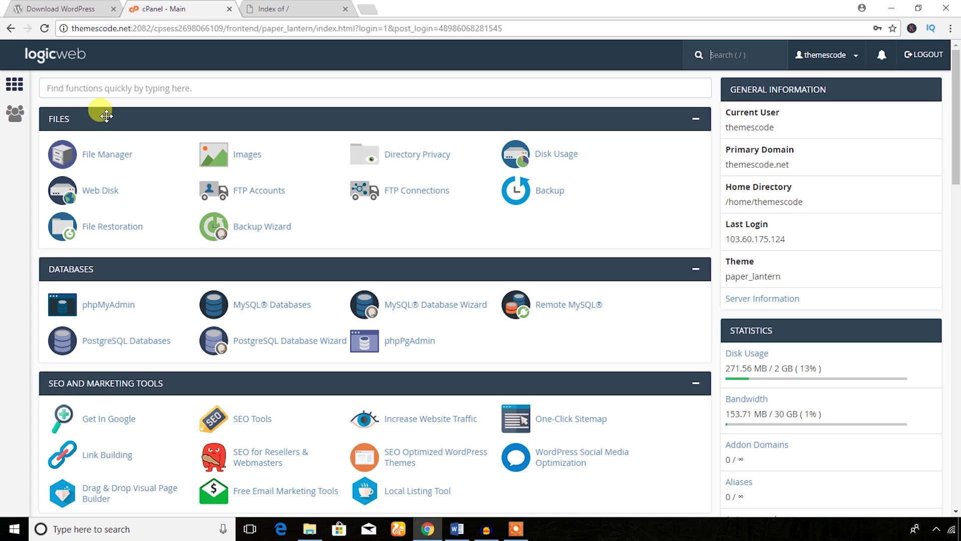
- Scan the cPanel dashboard, highlight Upload WordPress in the Word outline, and return to Chrome
scroll(106, 115, "down", 1)
scroll(156, 122, "up", 1)
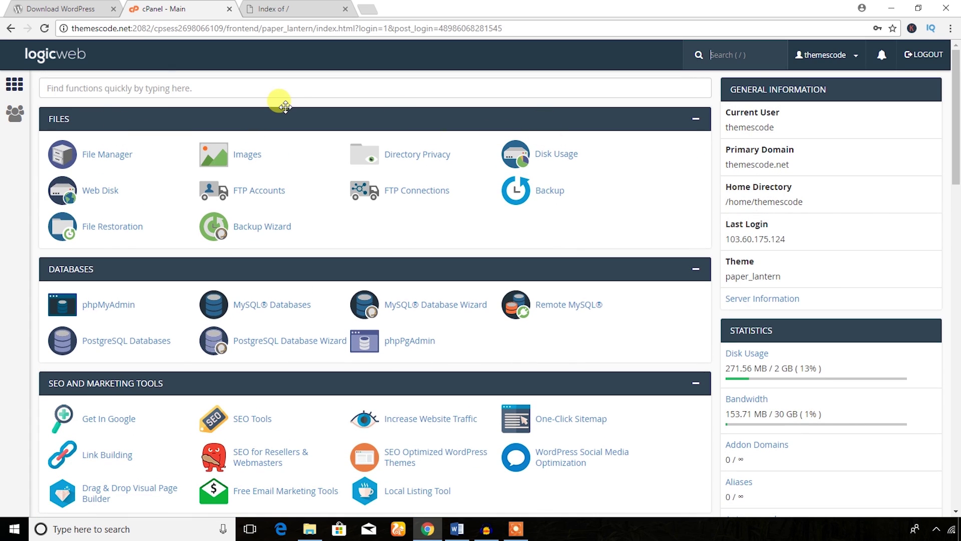
scroll(275, 226, "down", 3)
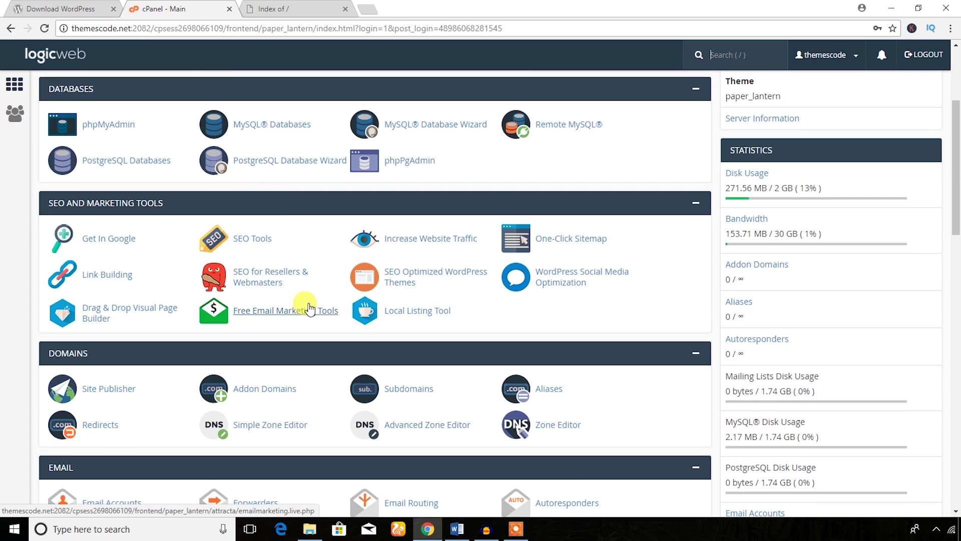
scroll(308, 306, "up", 3)
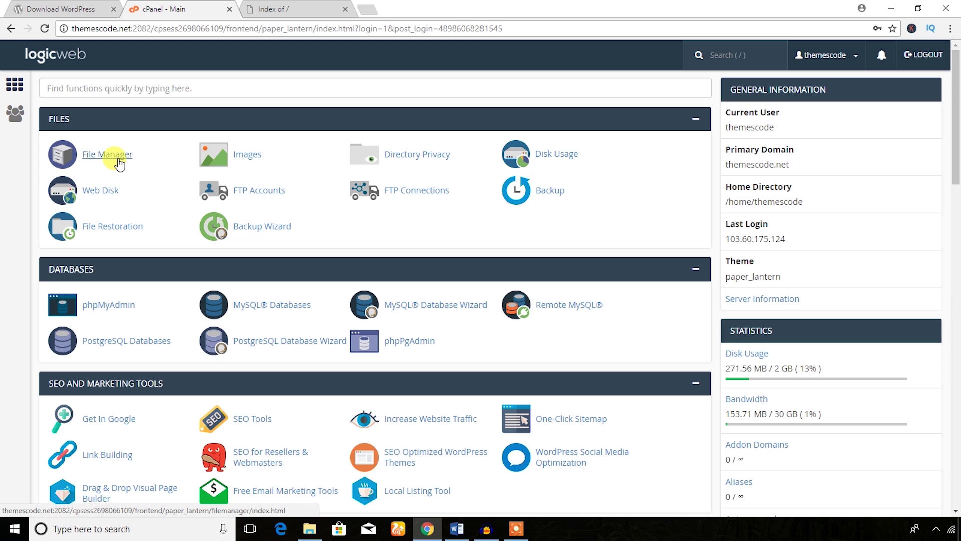
left_click(456, 529)
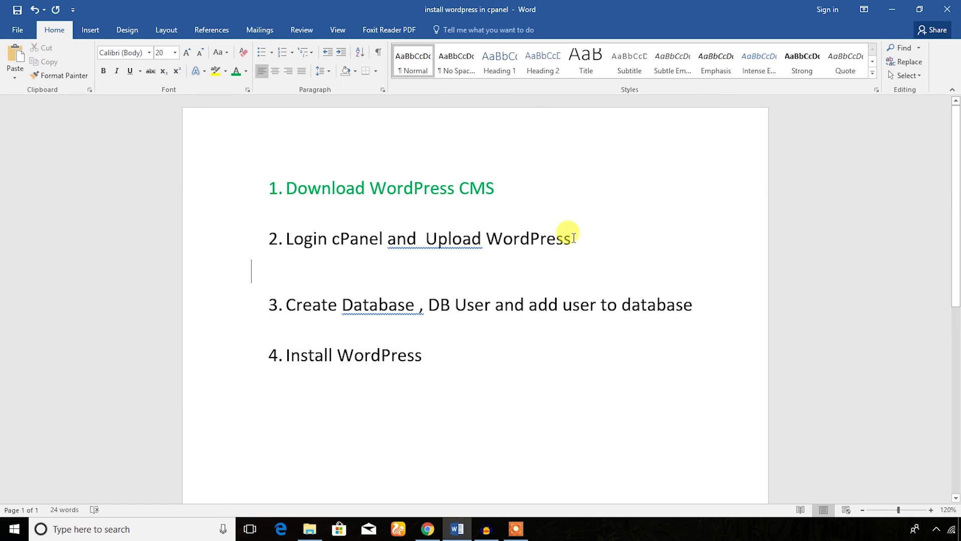
left_click_drag(571, 238, 442, 235)
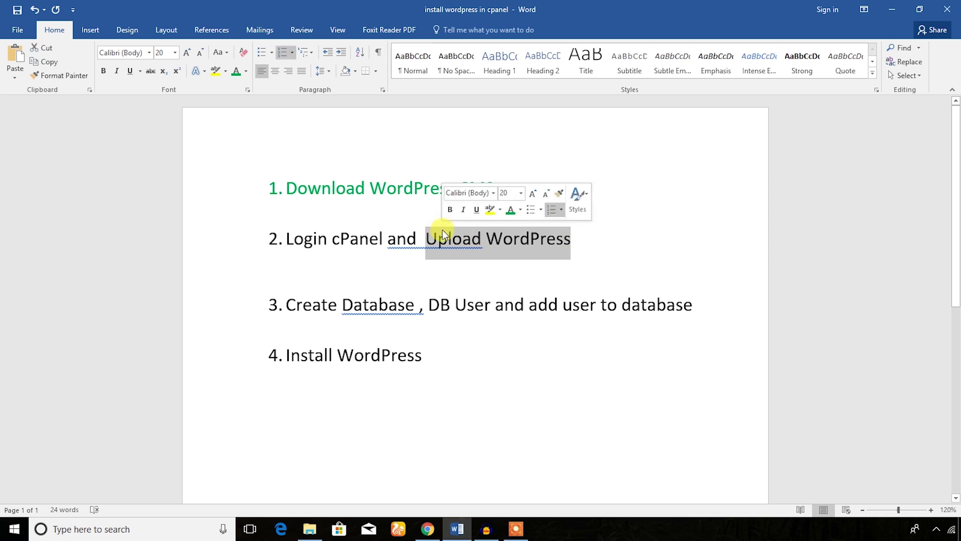
left_click(427, 529)
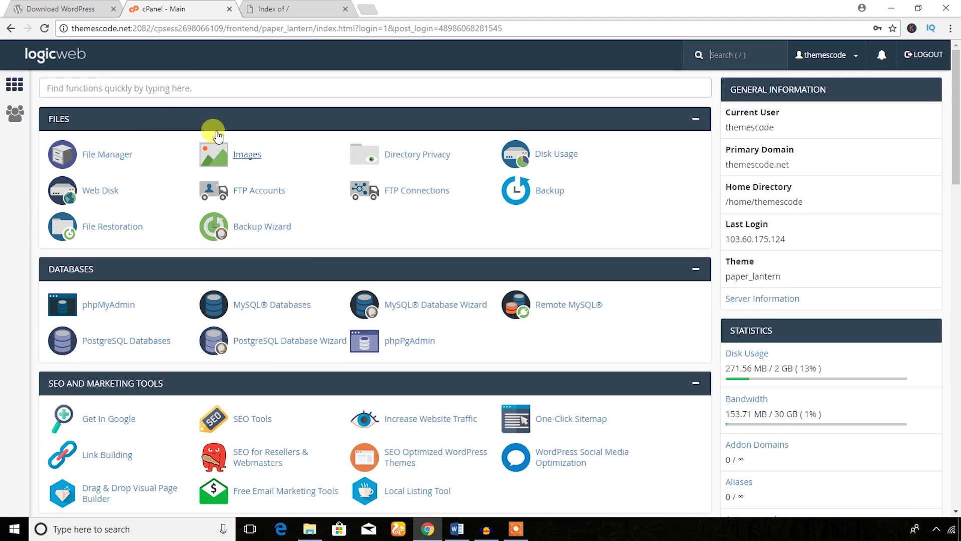
- Open File Manager in a new tab and enter the empty public_html folder
right_click(111, 162)
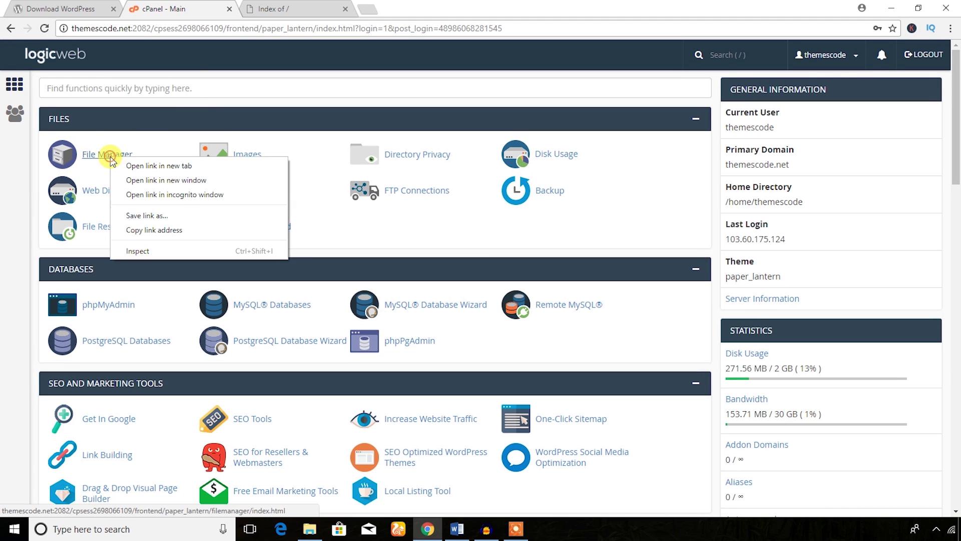
left_click(140, 170)
left_click(282, 4)
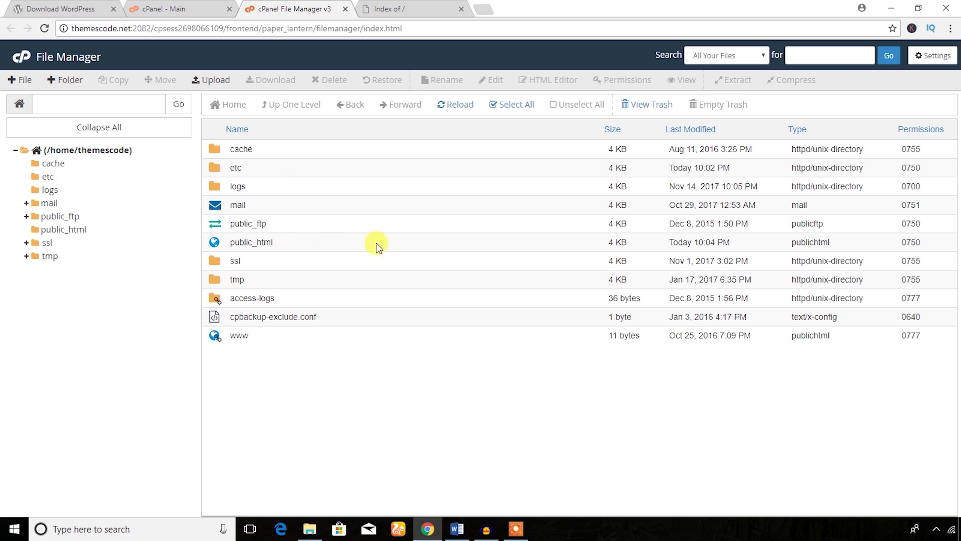
left_click(82, 7)
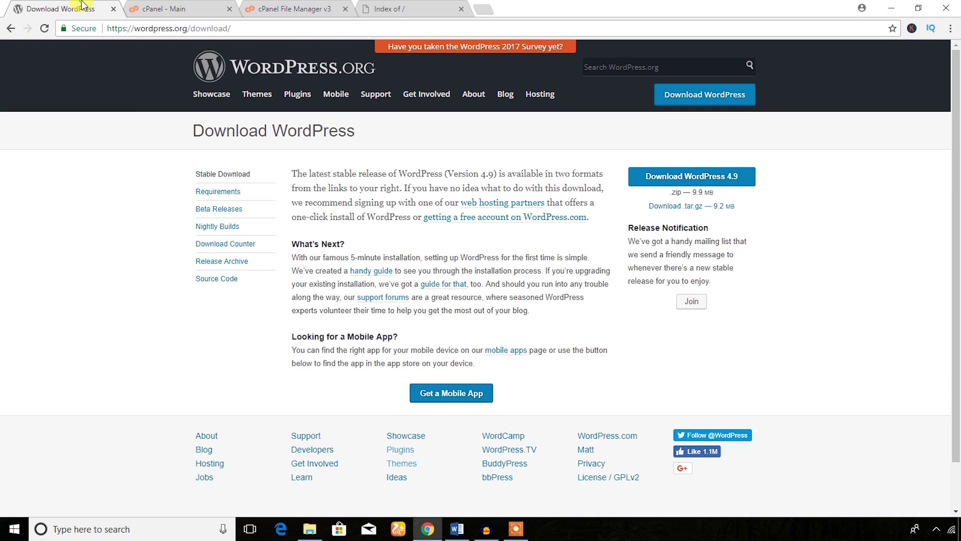
left_click(299, 9)
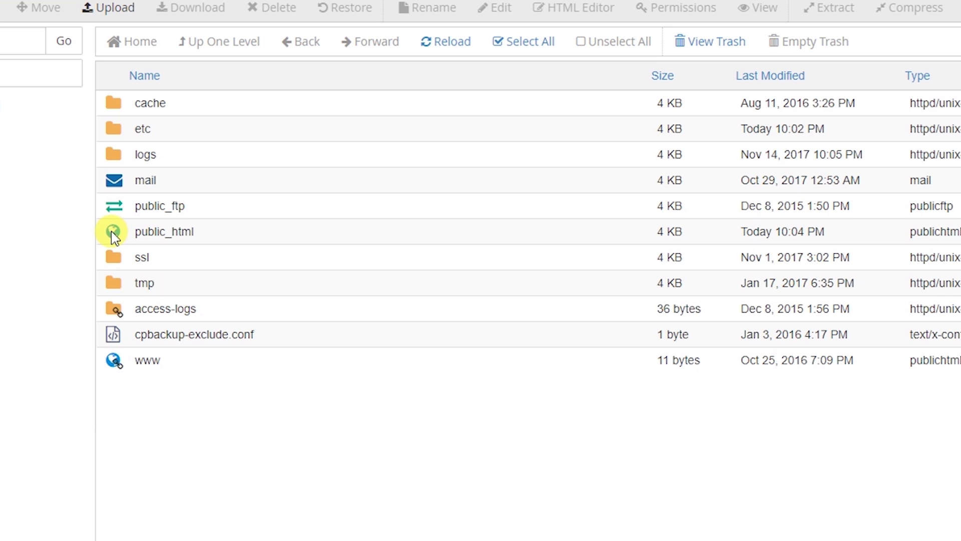
left_click(113, 234)
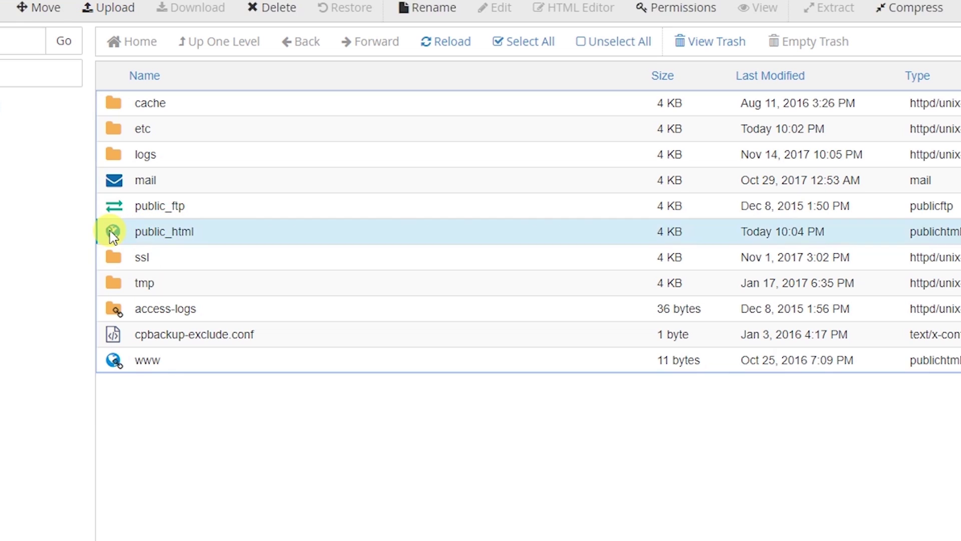
double_click(112, 233)
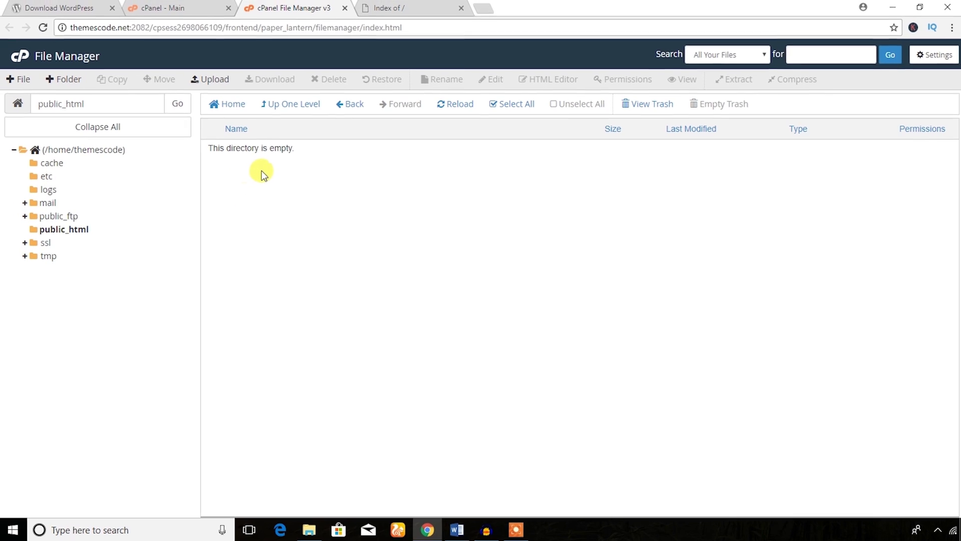
- Upload wordpress-4.9.zip (9.92 MB) from Downloads into public_html and return to its listing
left_click(214, 81)
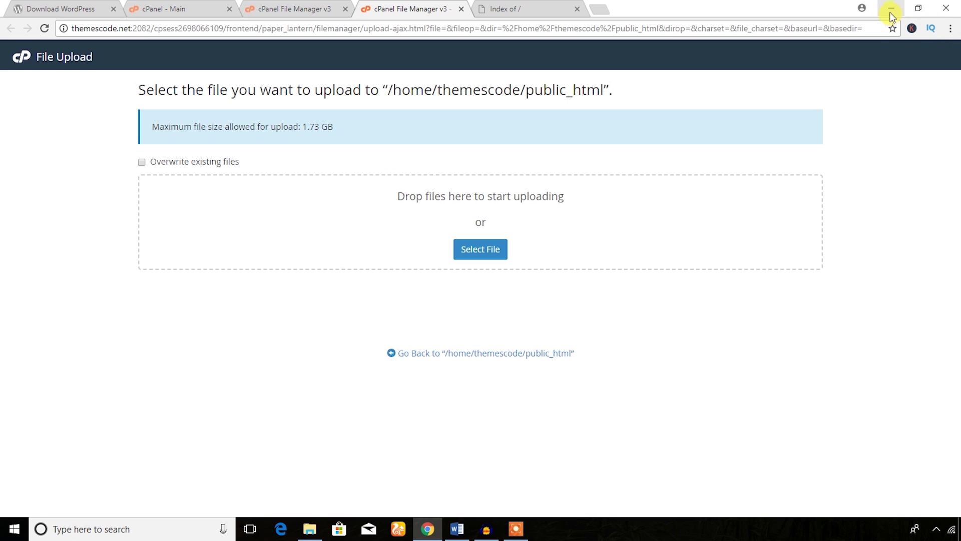
left_click(311, 527)
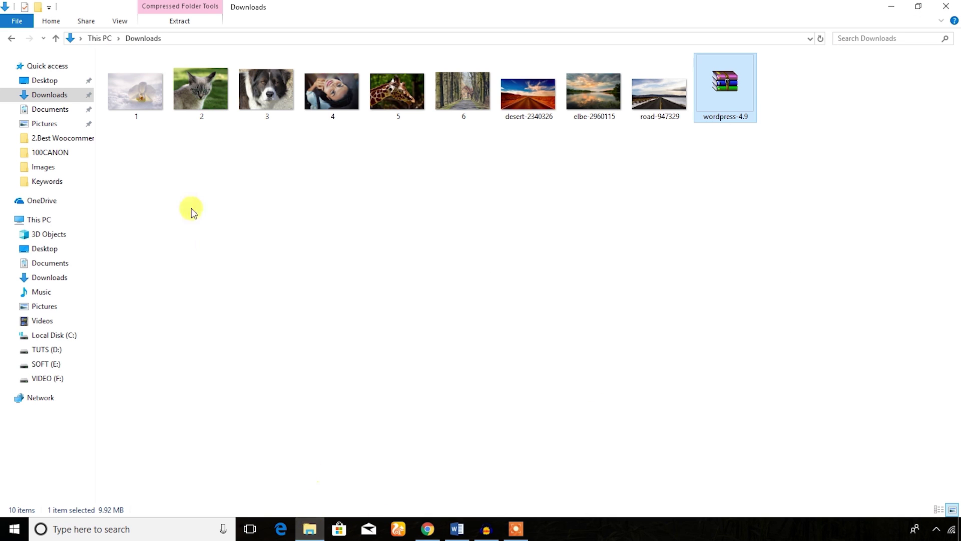
left_click_drag(724, 83, 455, 253)
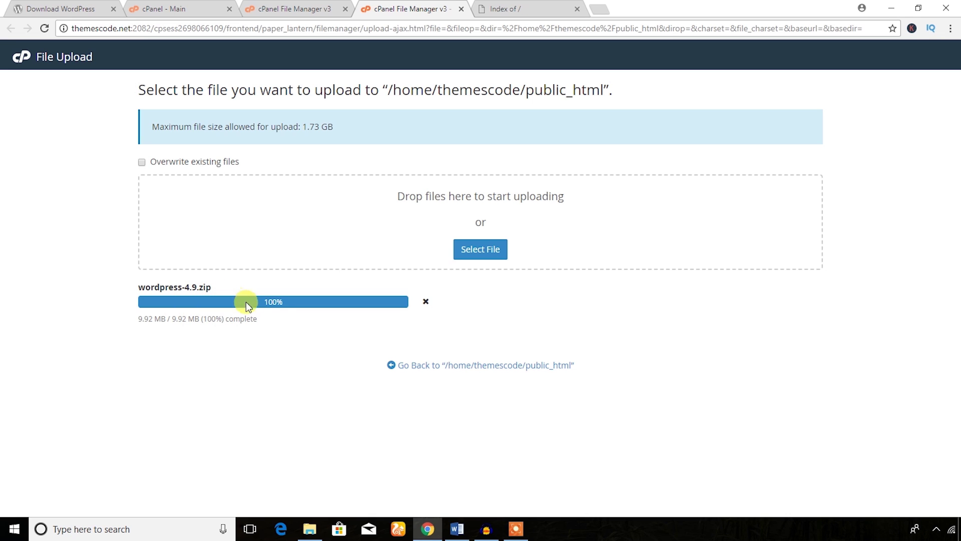
key("ctrl+shift+Tab")
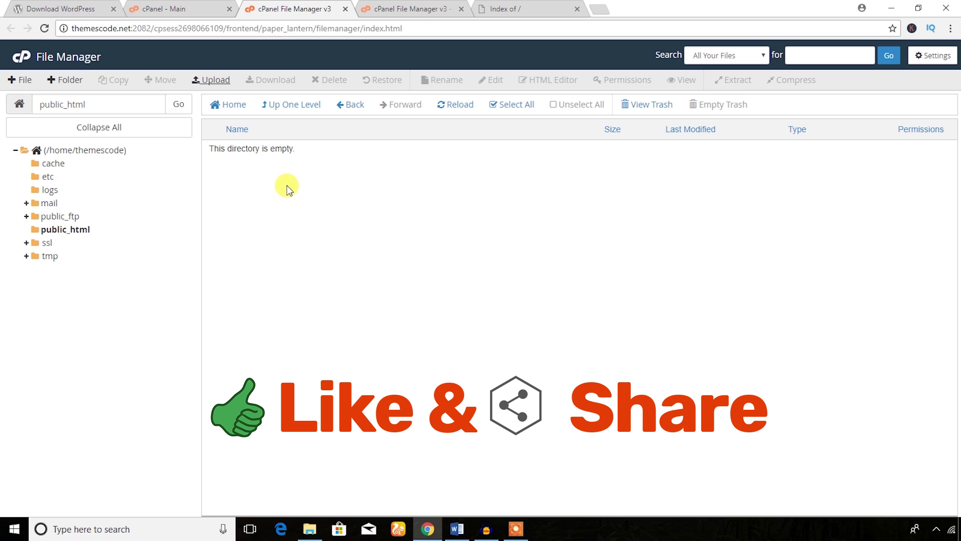
- Extract wordpress-4.9.zip into /public_html, creating a wordpress folder beside it
left_click(453, 107)
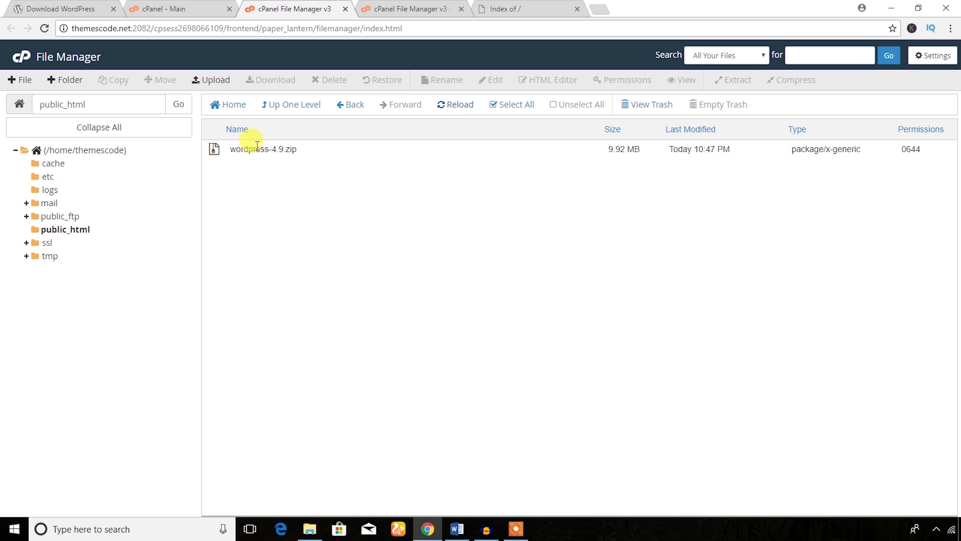
left_click(214, 150)
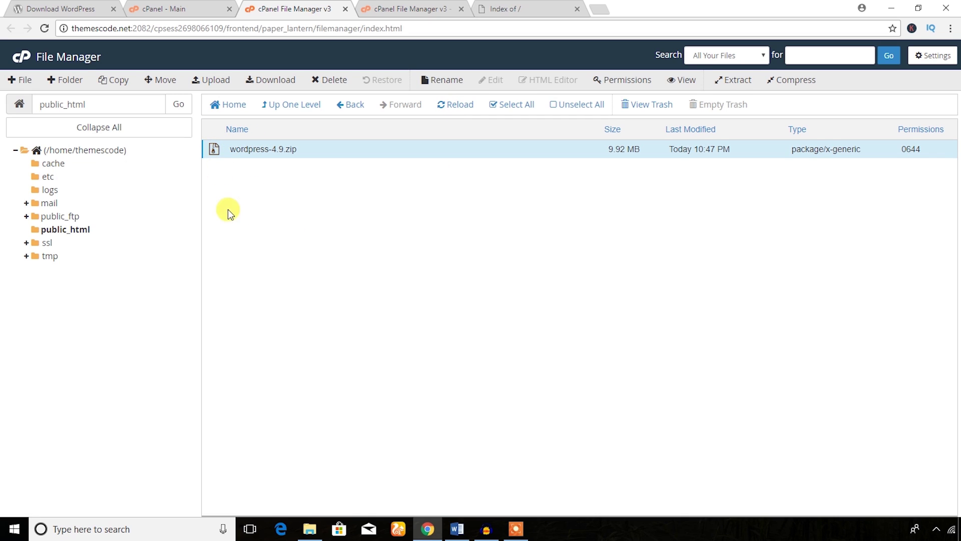
right_click(215, 152)
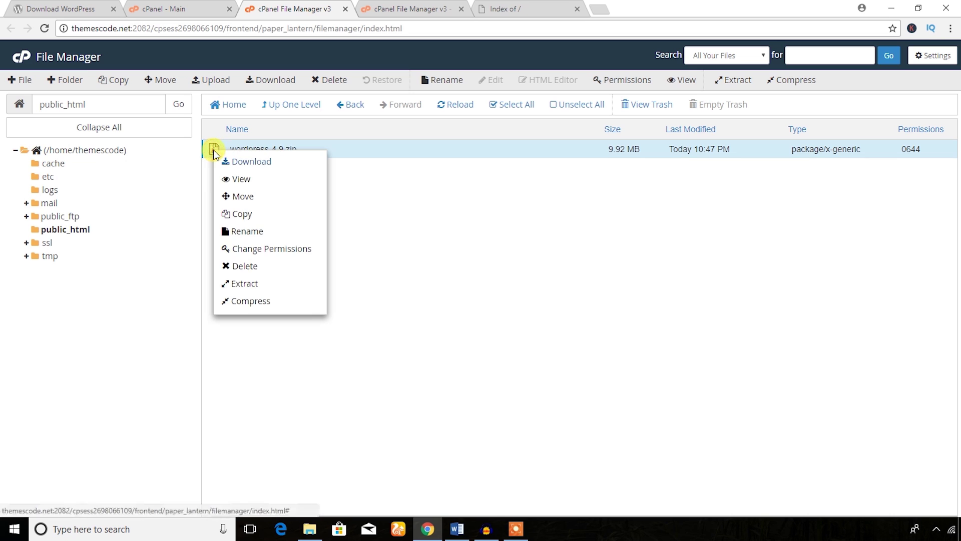
left_click(245, 284)
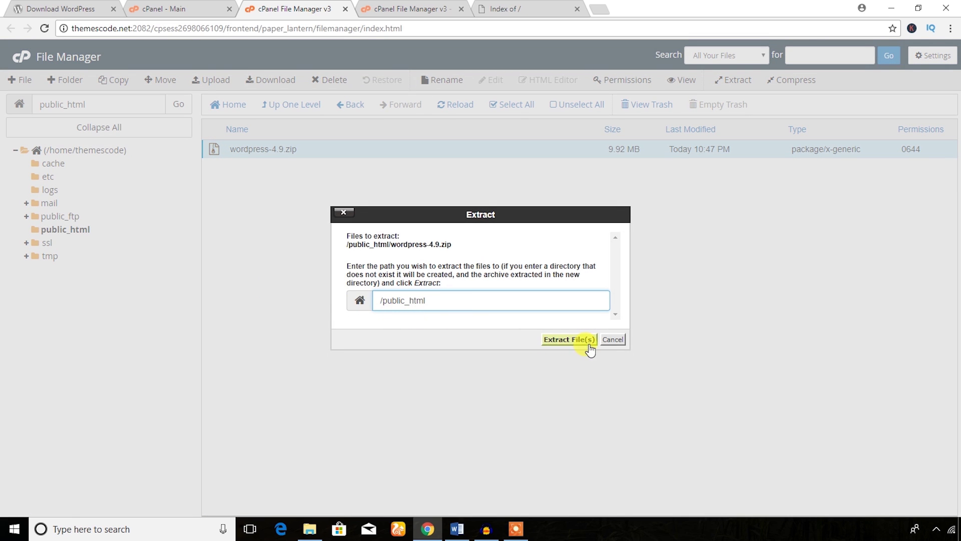
left_click(569, 339)
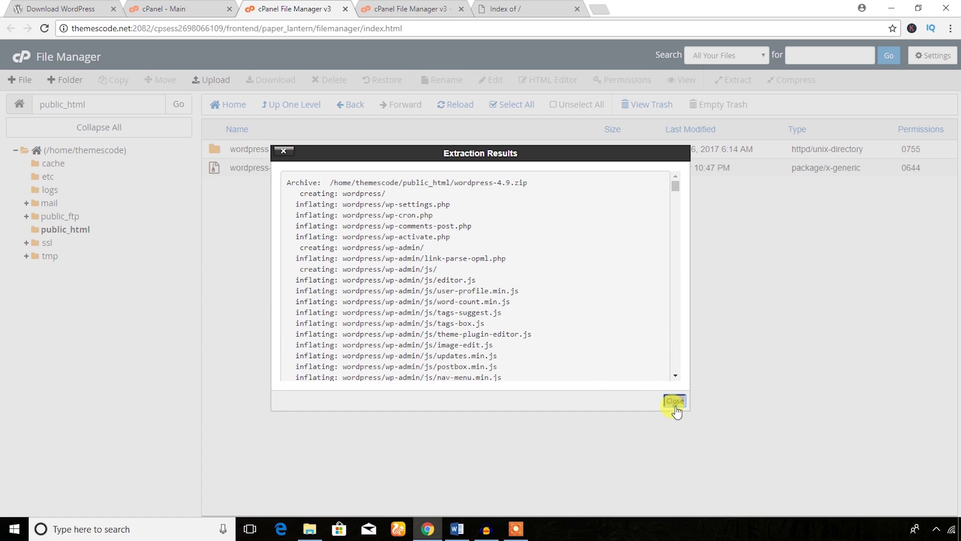
left_click(675, 401)
left_click(216, 151)
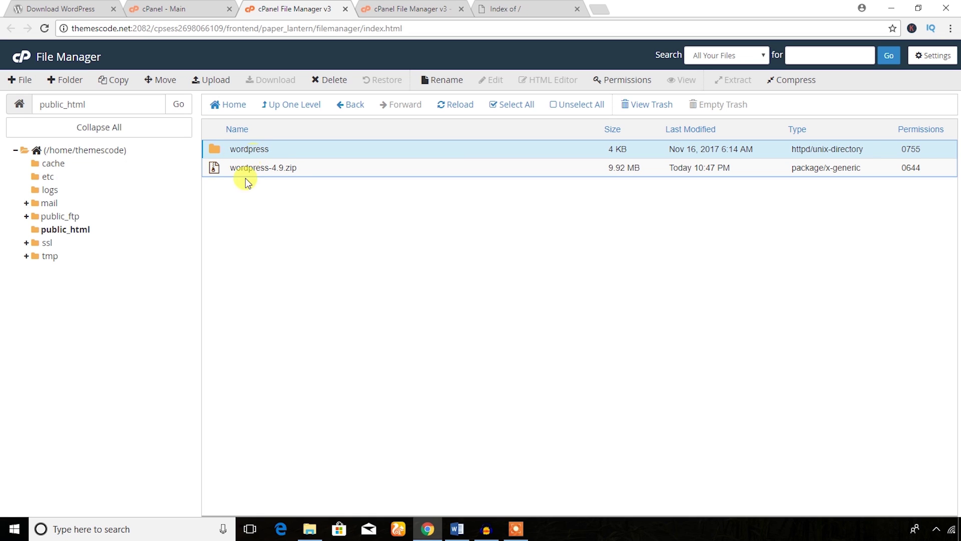
- Move all files from the wordpress folder to the destination /public_html/
double_click(215, 148)
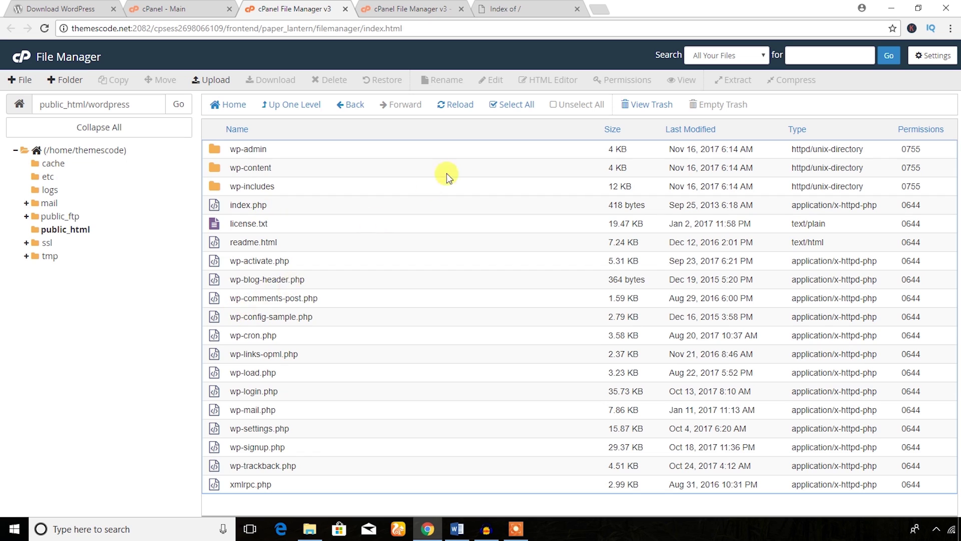
left_click(512, 104)
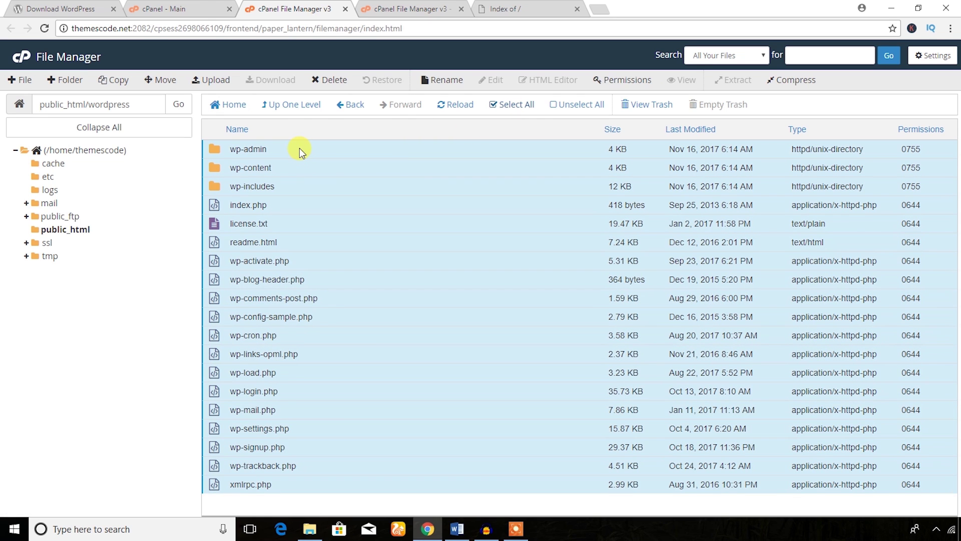
right_click(299, 148)
left_click(318, 158)
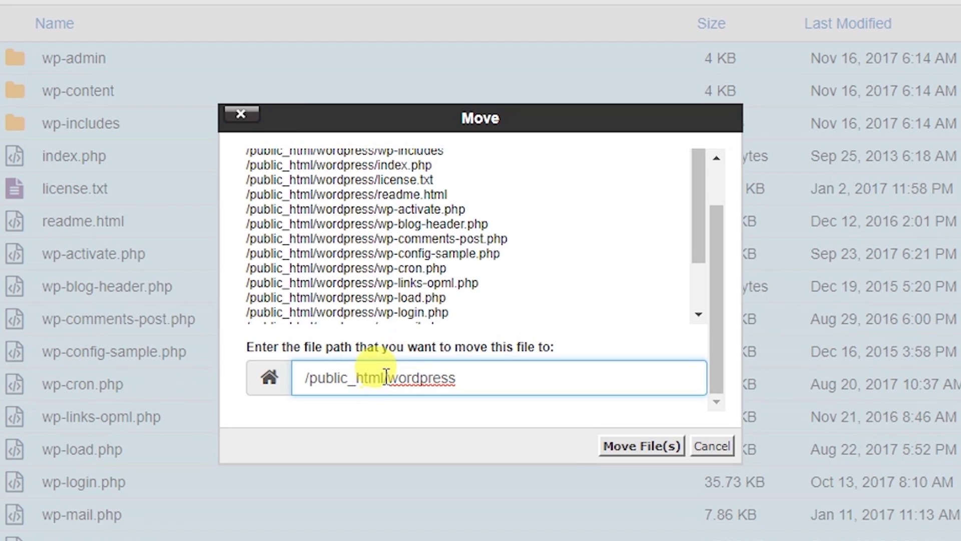
left_click_drag(386, 378, 306, 377)
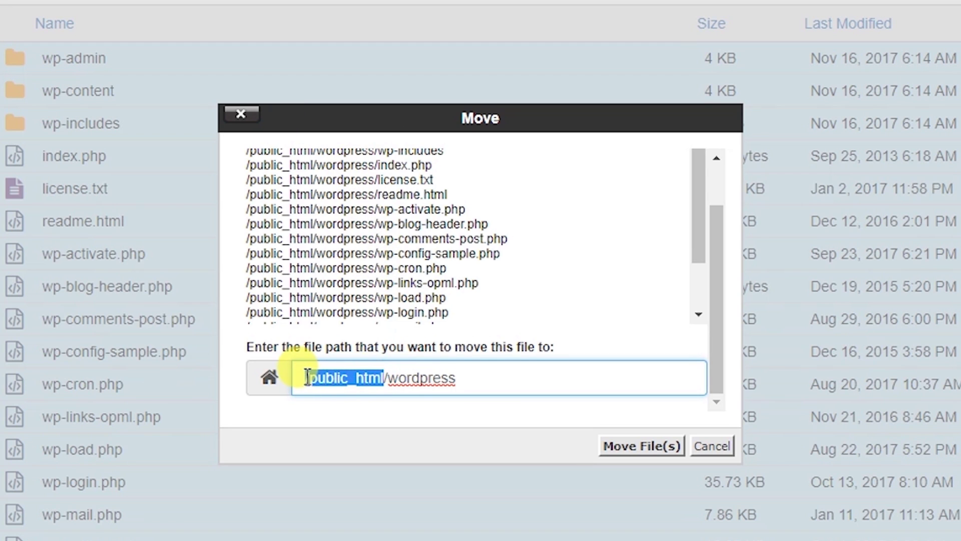
left_click(386, 377)
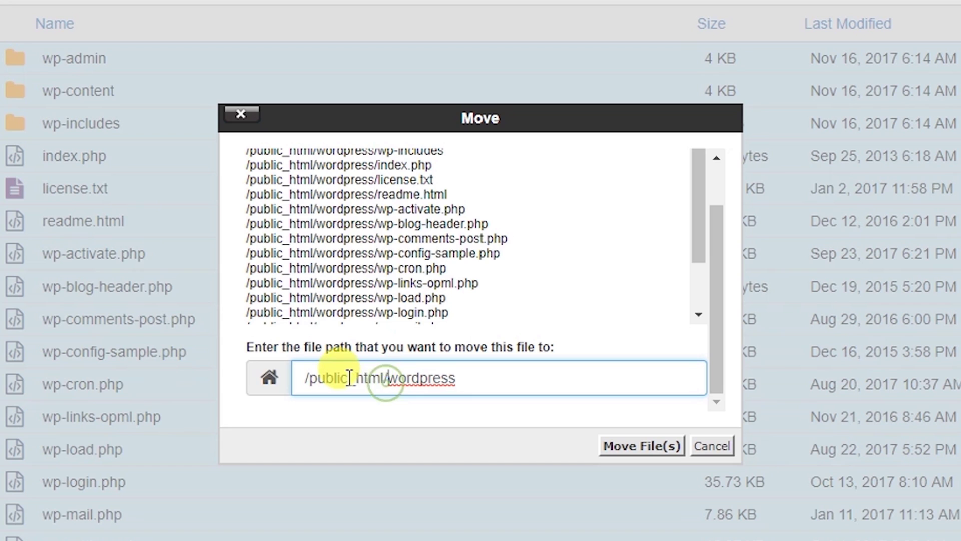
left_click_drag(389, 378, 481, 382)
key("BackSpace")
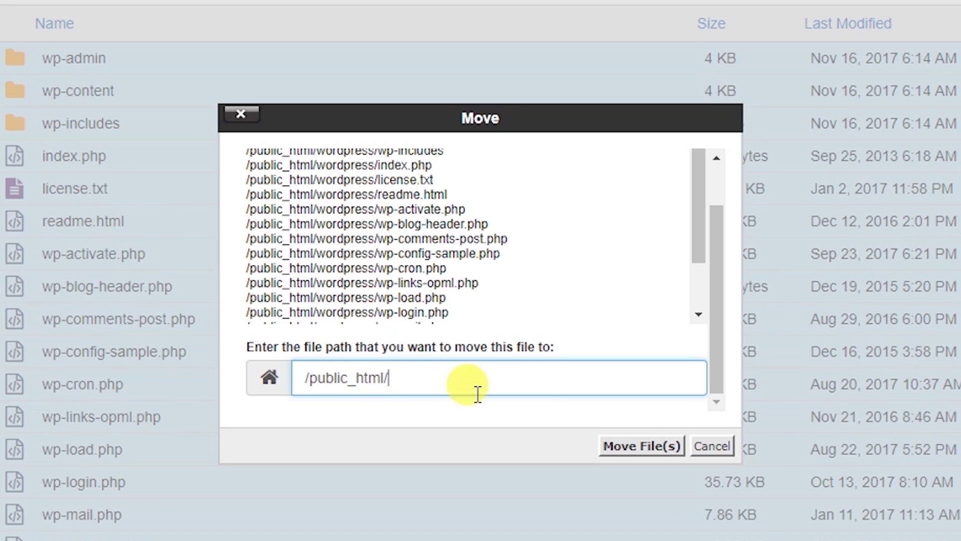
left_click(636, 451)
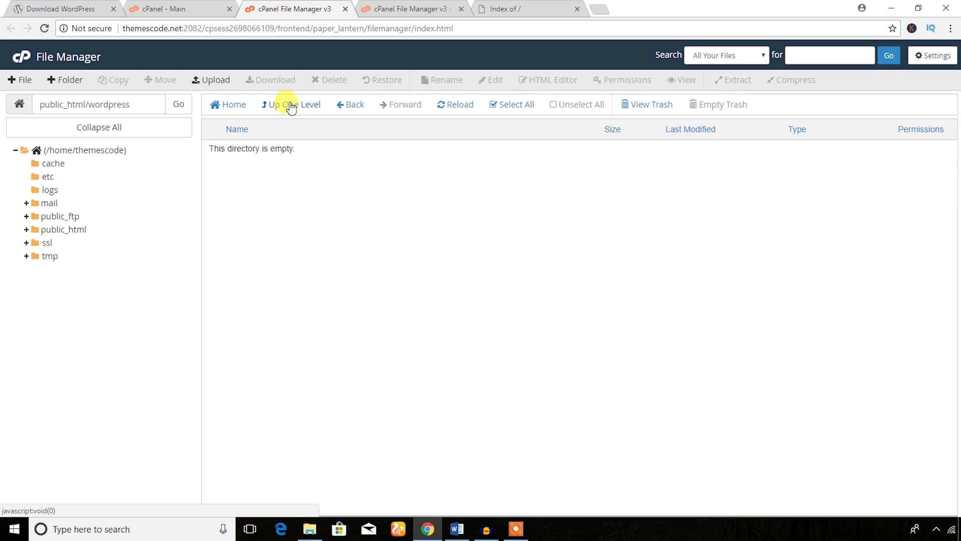
- Trash wordpress-4.9.zip from public_html and begin deleting the empty wordpress folder
left_click(290, 106)
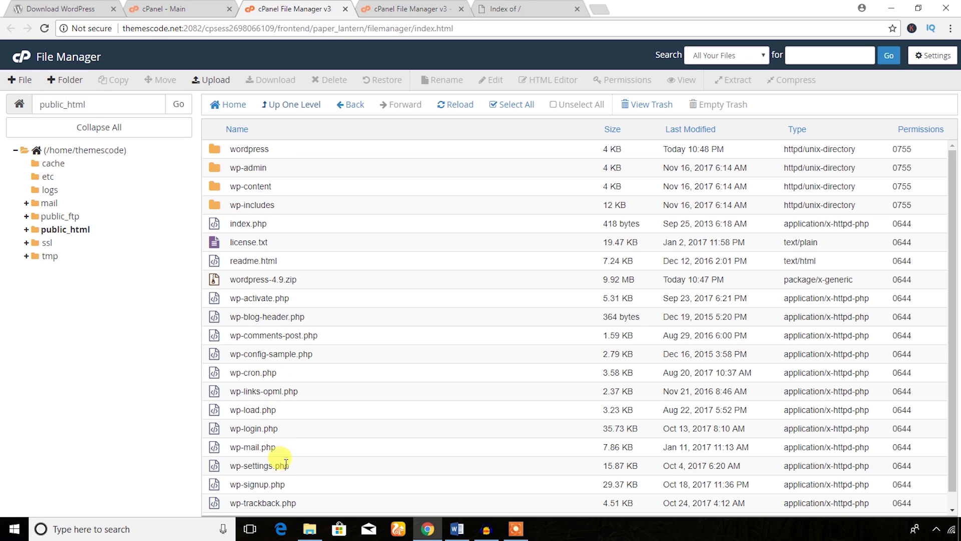
left_click(216, 280)
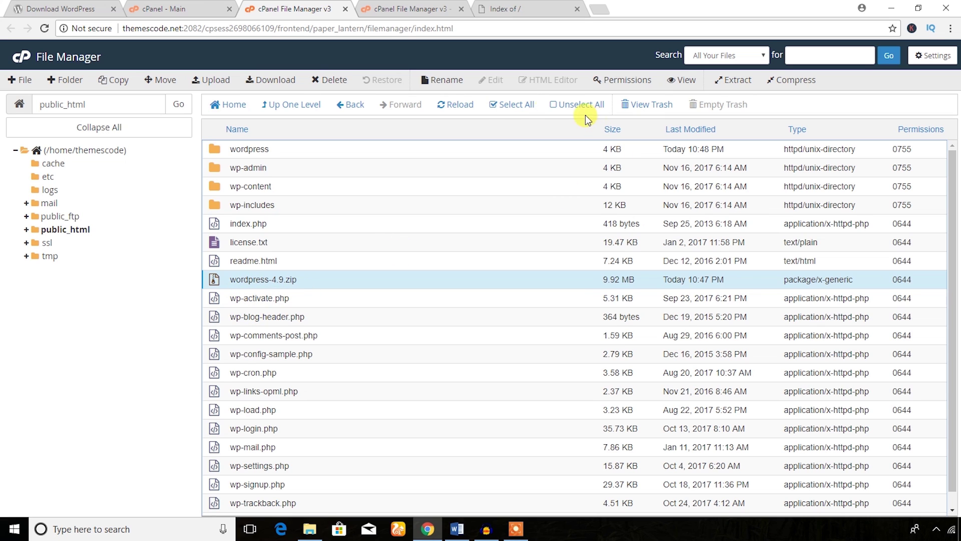
left_click(342, 83)
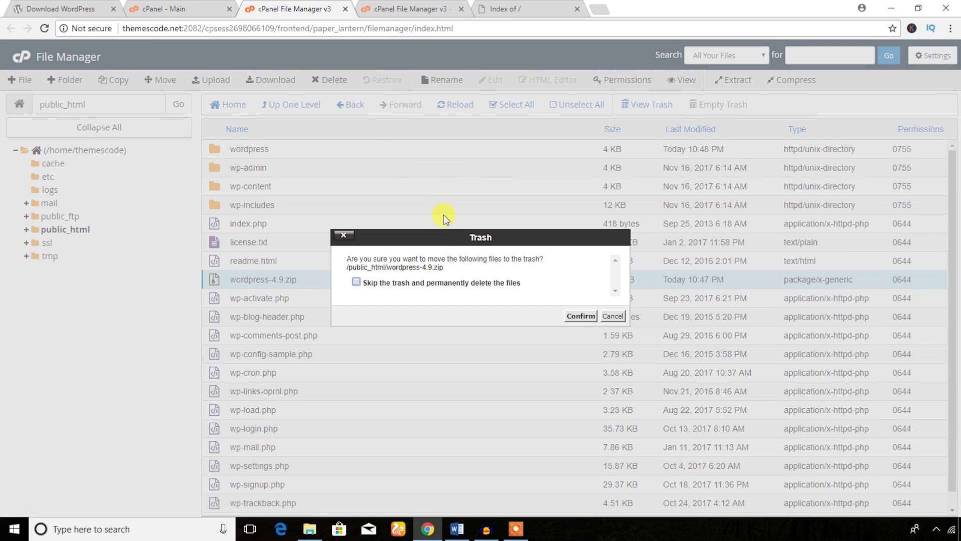
left_click(578, 315)
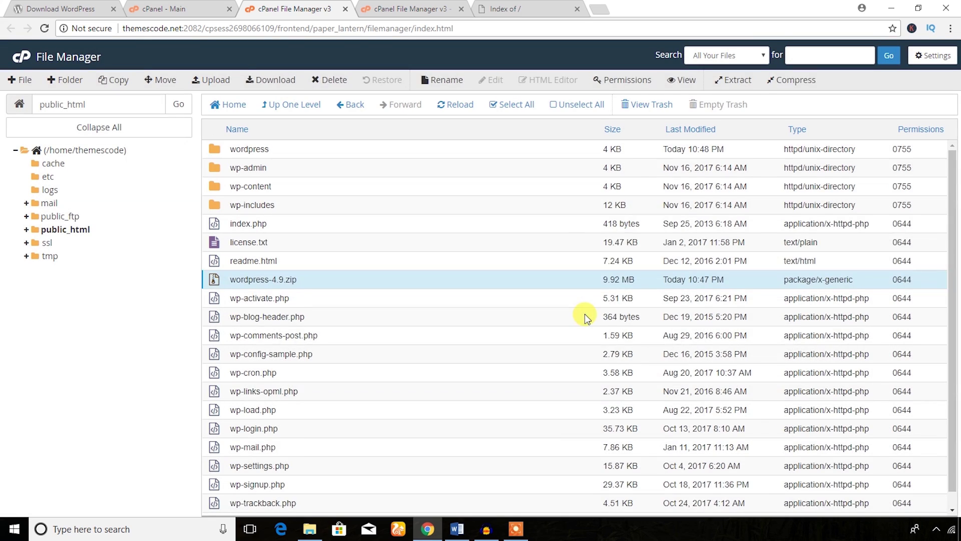
left_click(218, 150)
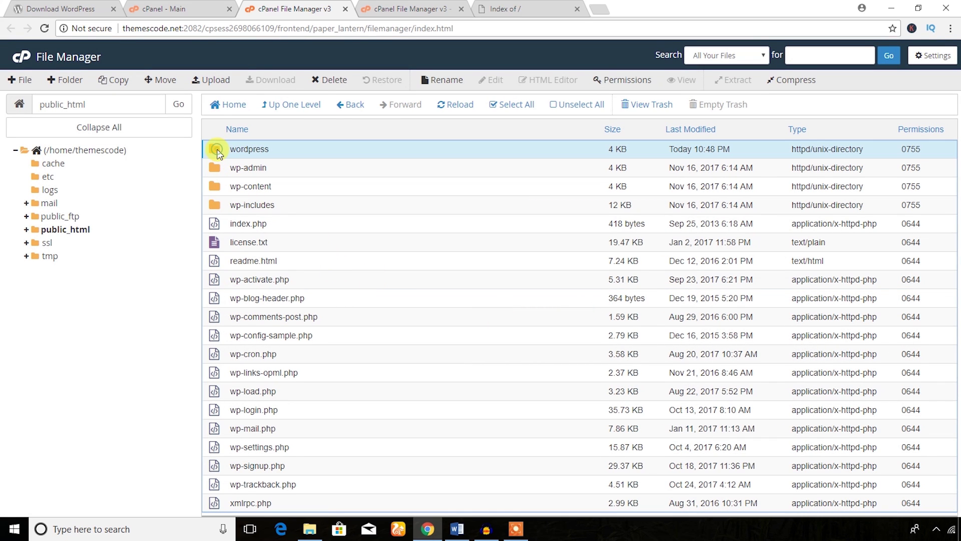
left_click(328, 83)
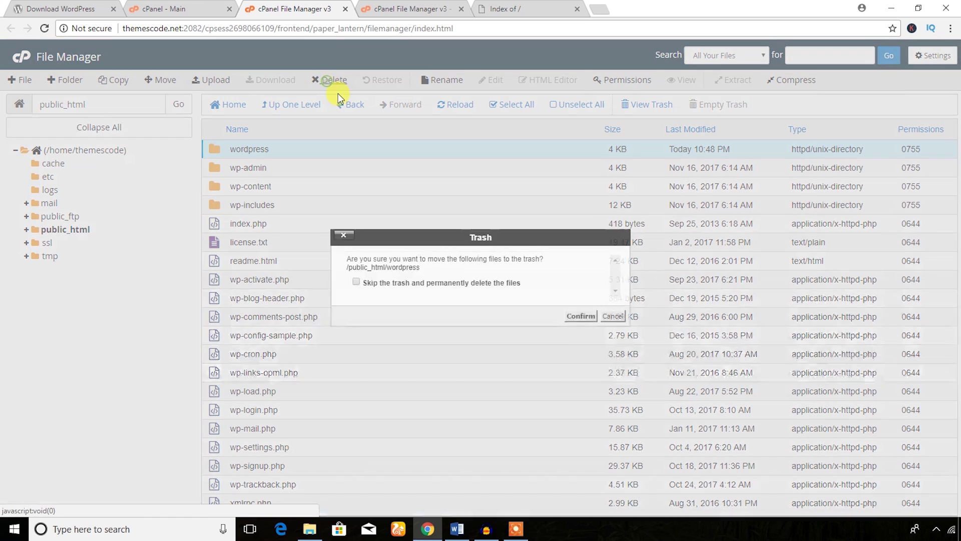
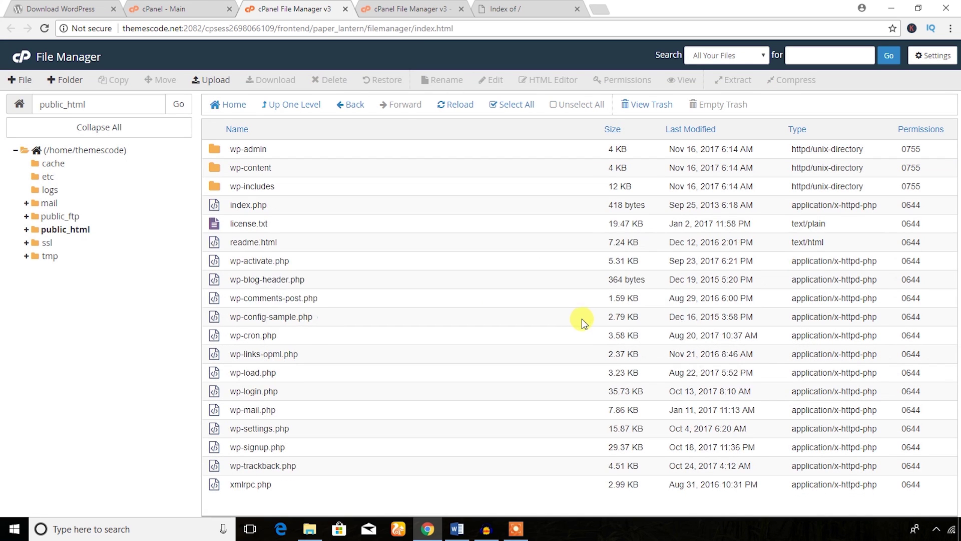
- Colour the second checklist item, 'Login cPanel and Upload WordPress', green in Word
left_click(455, 529)
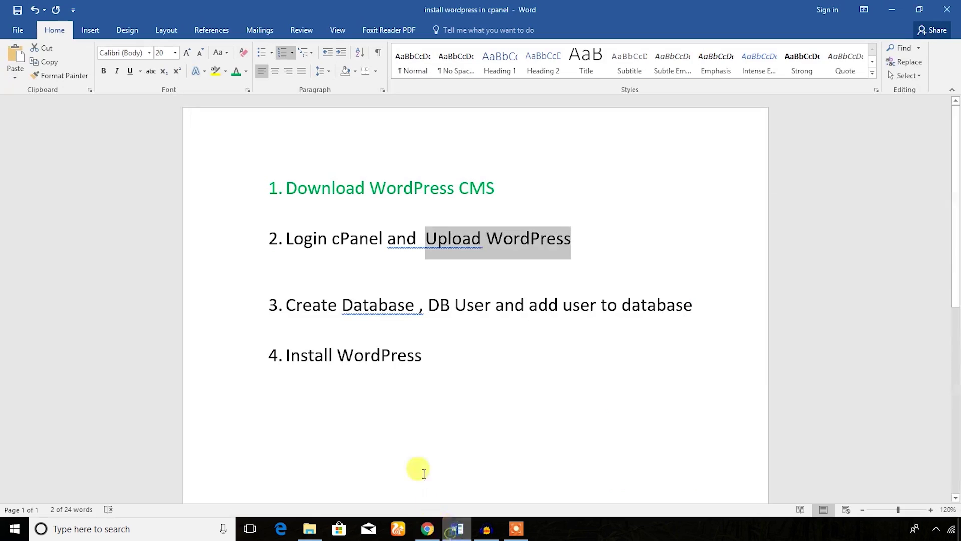
left_click(322, 251)
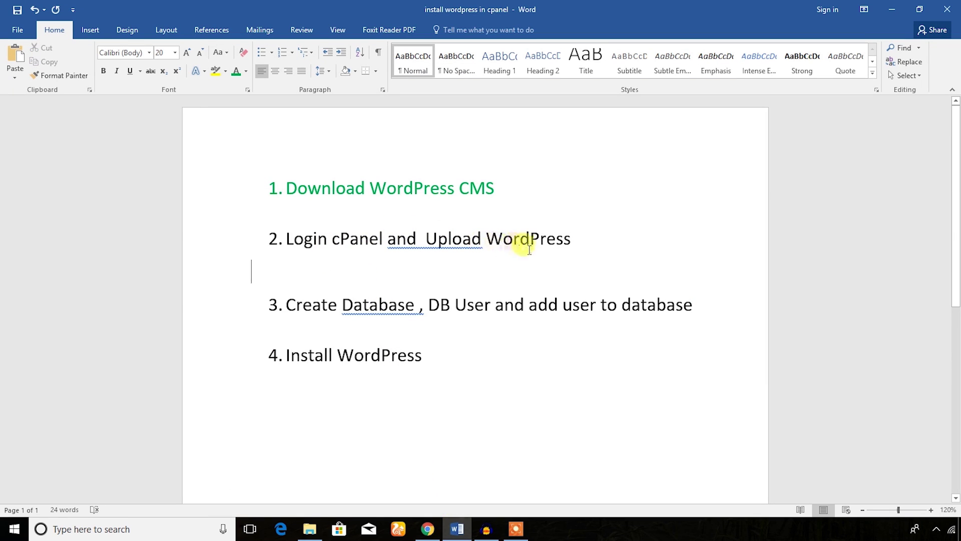
left_click_drag(573, 234, 262, 229)
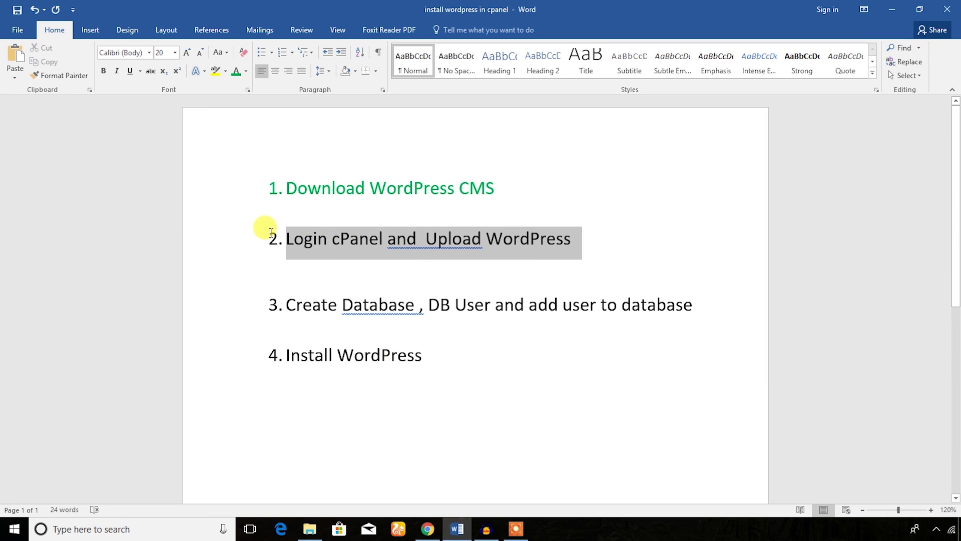
left_click(238, 70)
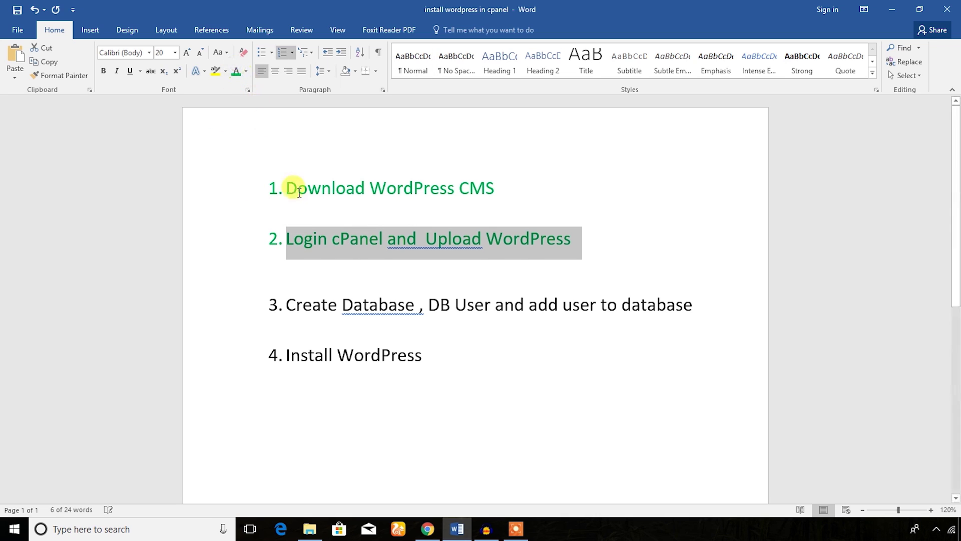
left_click(326, 280)
- Select the whole third checklist item, then return to the browser
left_click_drag(278, 309, 414, 307)
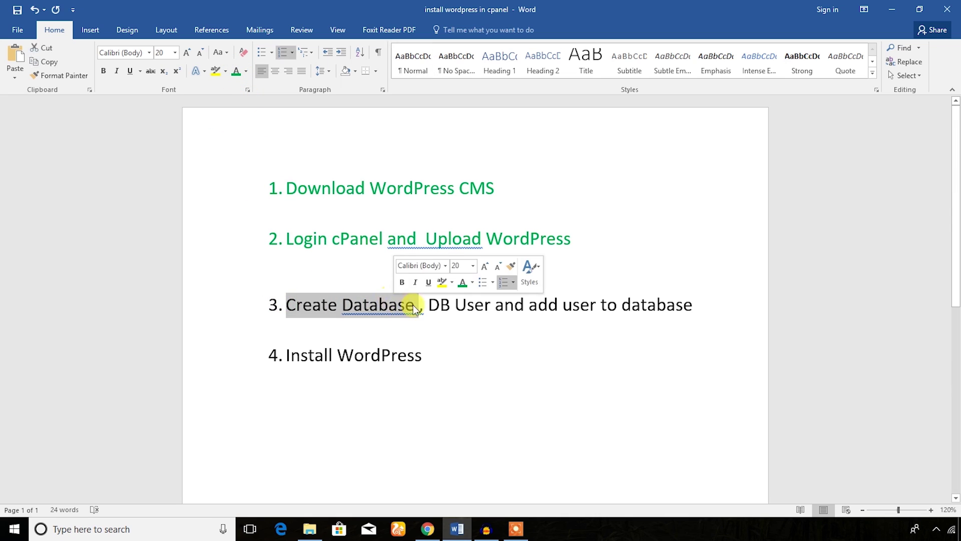
left_click(484, 304)
left_click_drag(703, 306, 279, 305)
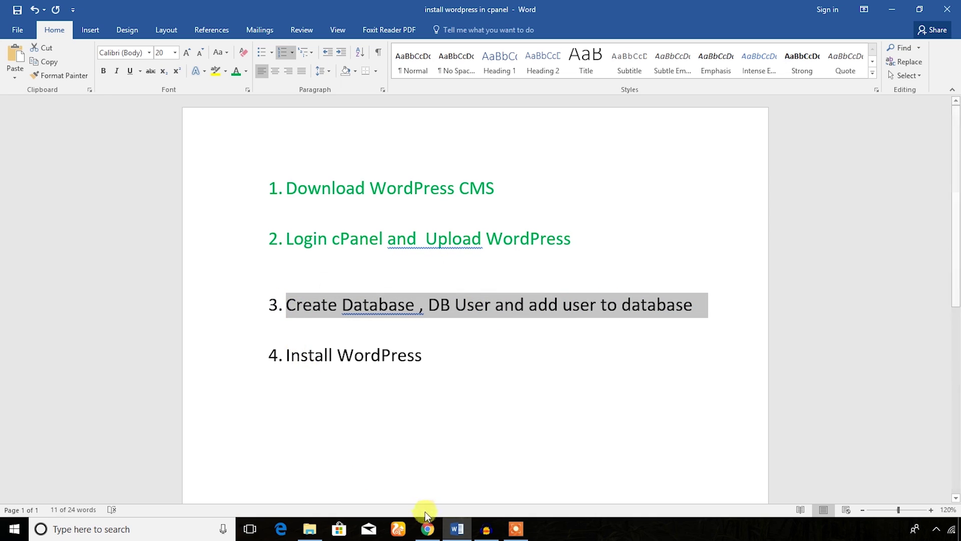
left_click(427, 528)
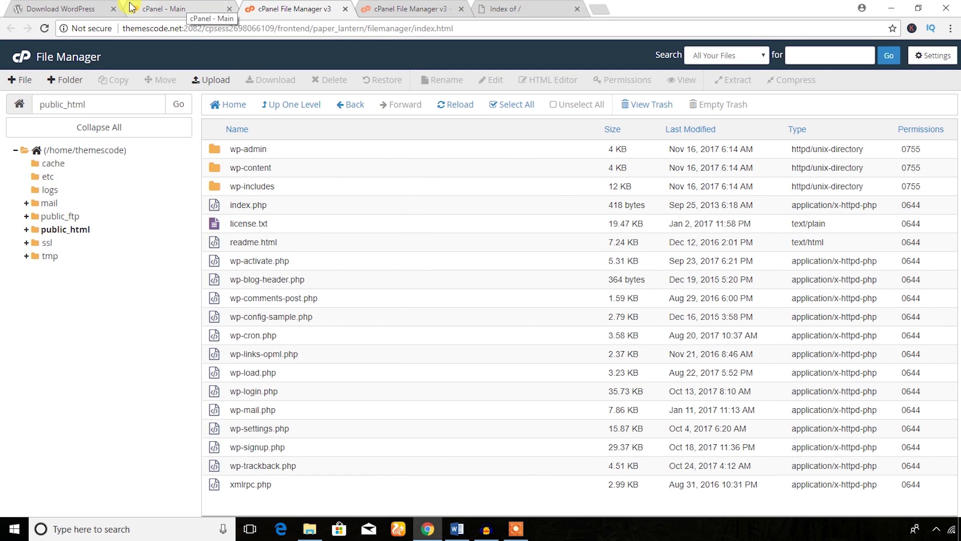
- Open cPanel's MySQL Databases page in a new tab
left_click(131, 7)
scroll(138, 193, "down", 2)
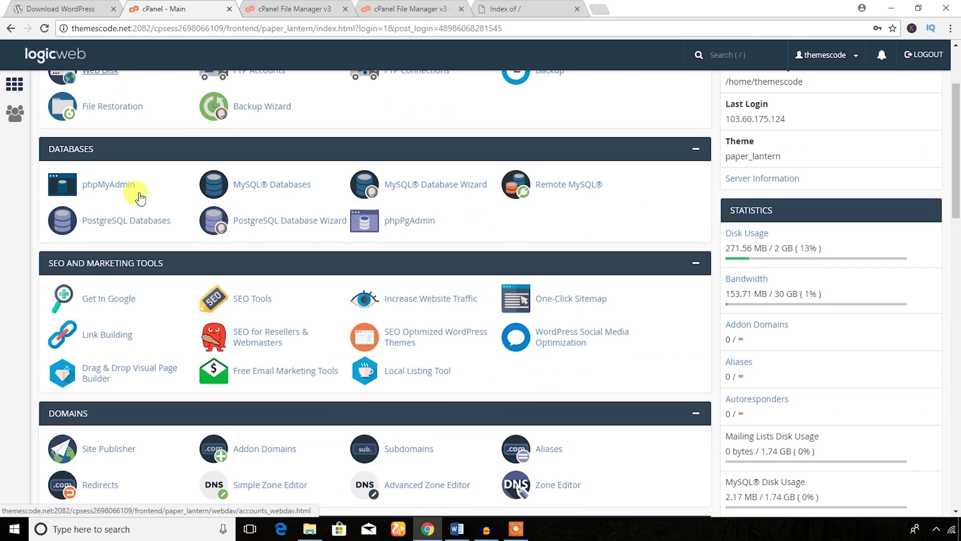
scroll(139, 197, "down", 2)
scroll(141, 198, "up", 2)
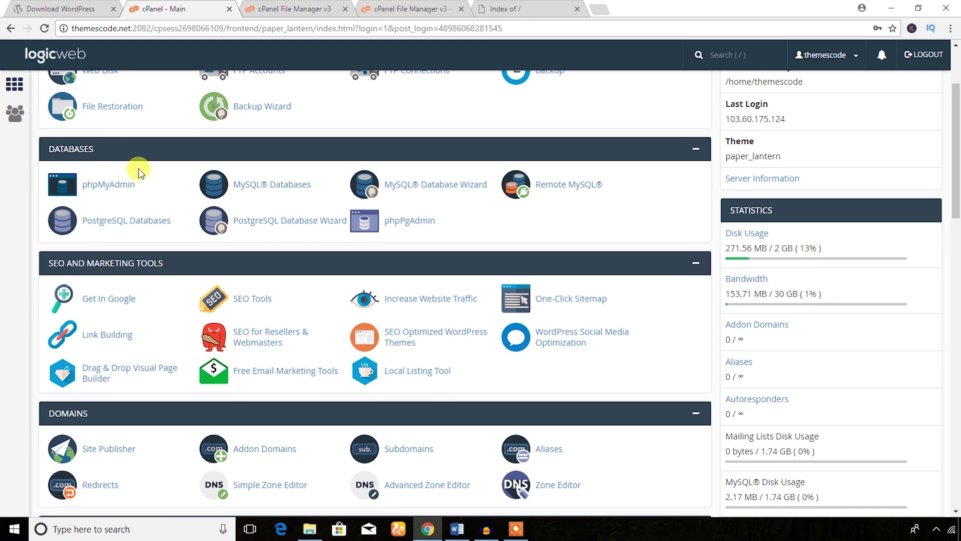
right_click(279, 191)
left_click(307, 194)
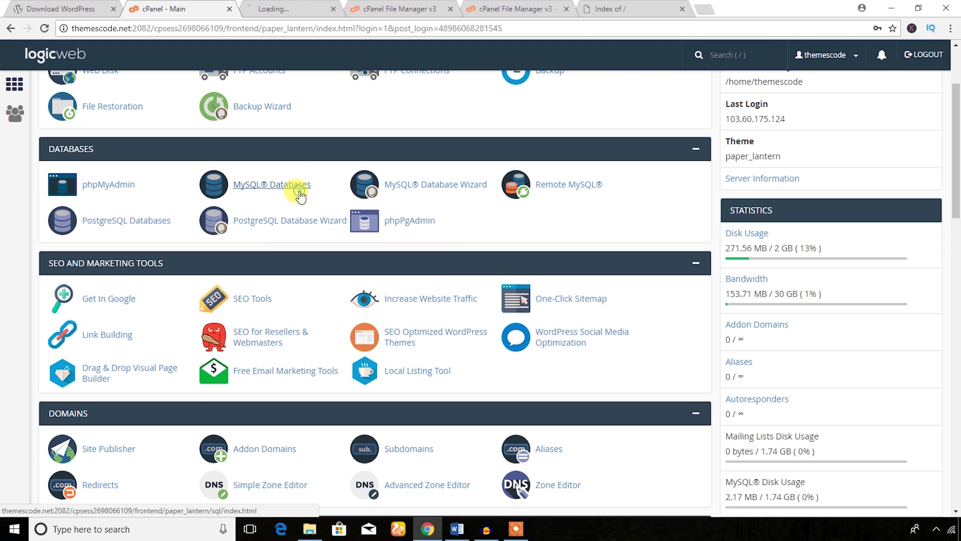
left_click(283, 7)
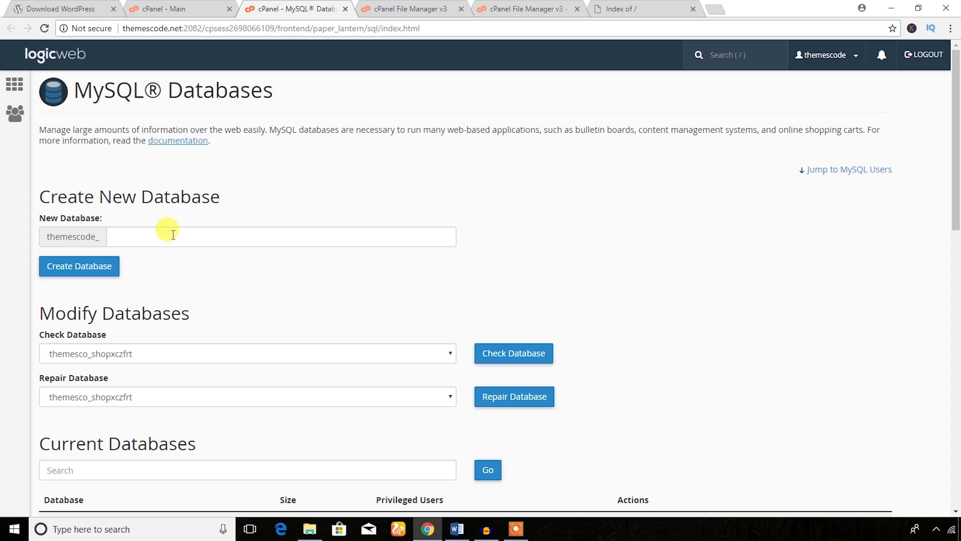
- Create the database dbtestins and copy its full name, themescode_dbtestins
left_click(172, 235)
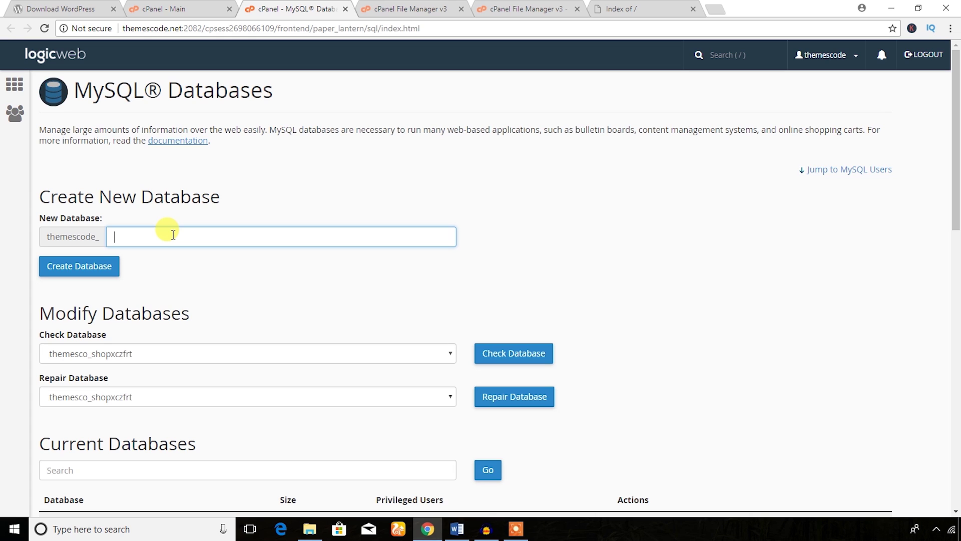
type("dbtestins")
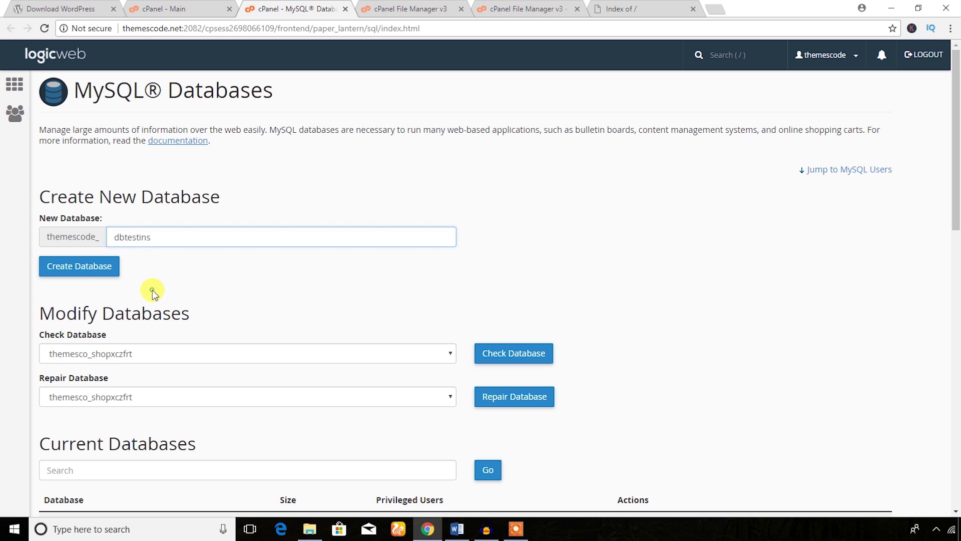
left_click(88, 269)
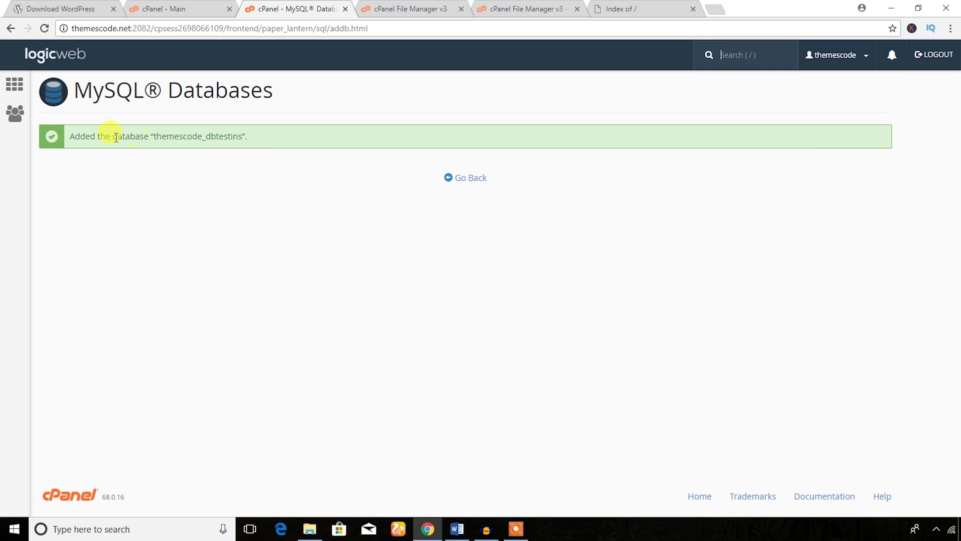
left_click_drag(154, 137, 244, 134)
right_click(231, 140)
left_click(245, 148)
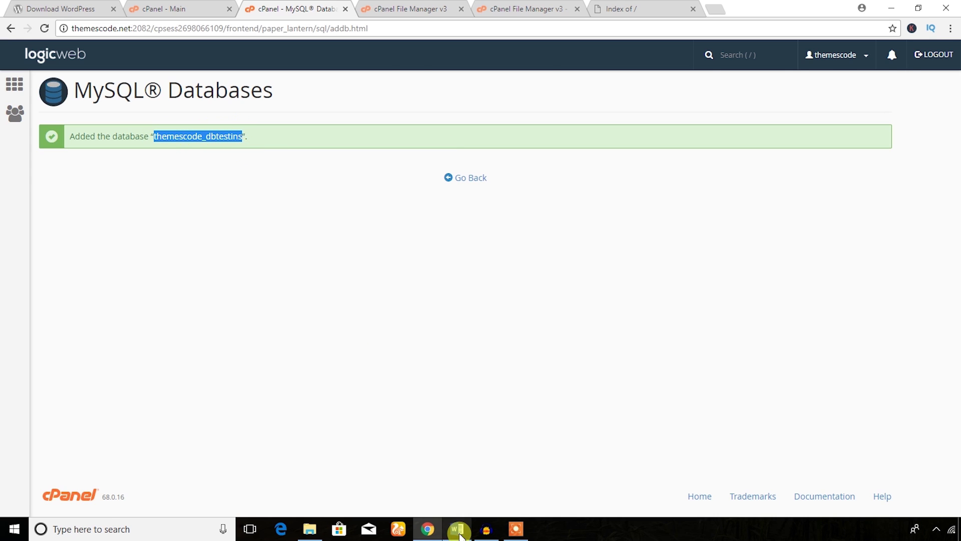
left_click(456, 530)
scroll(369, 382, "down", 3)
- Add the line 'Database : themescode_dbtestins' below item 4, pasted as plain text
left_click(360, 318)
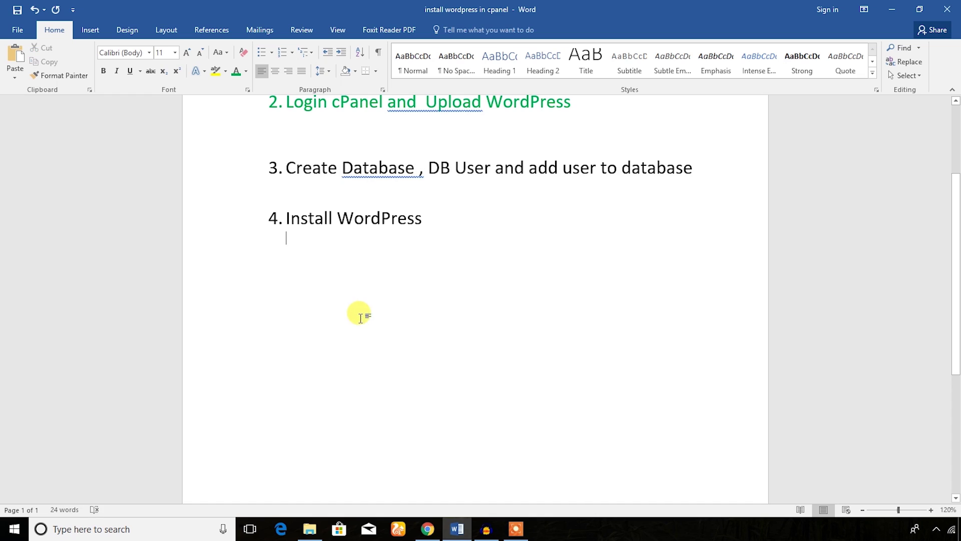
key("Return")
type("Da")
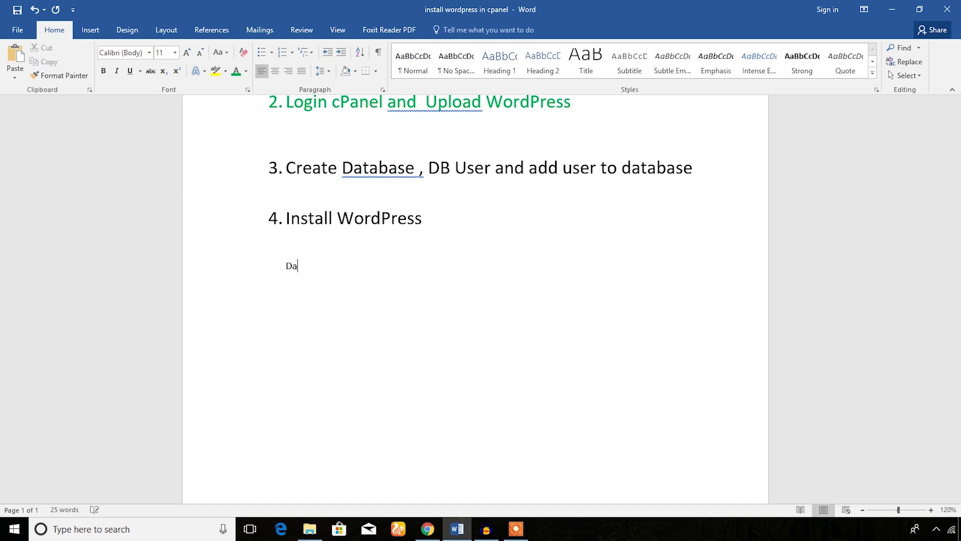
type("tabase :")
key("ctrl+v")
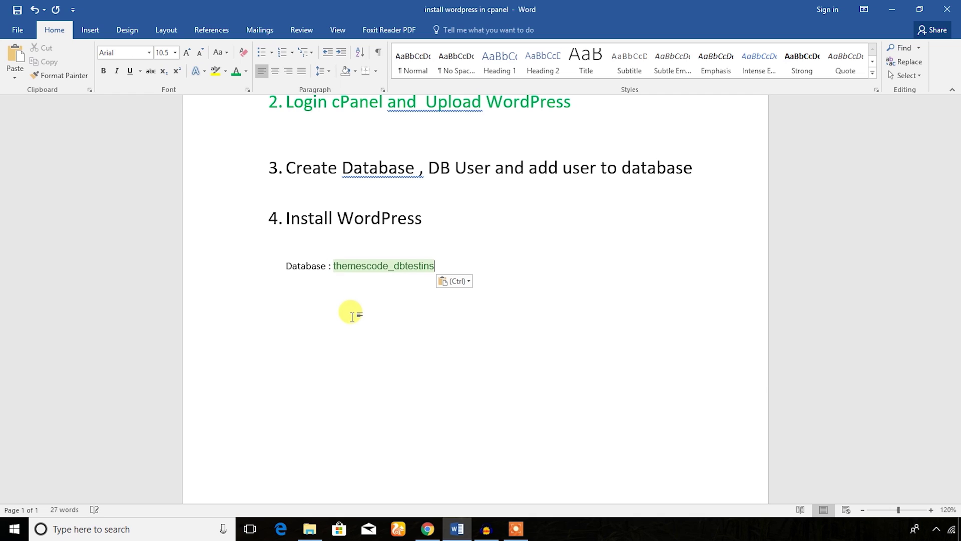
left_click(468, 281)
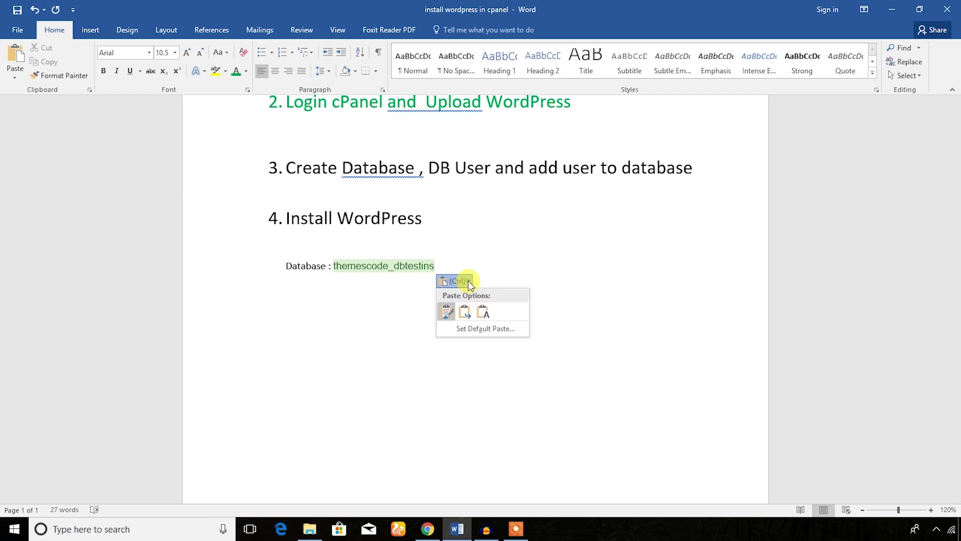
left_click(482, 314)
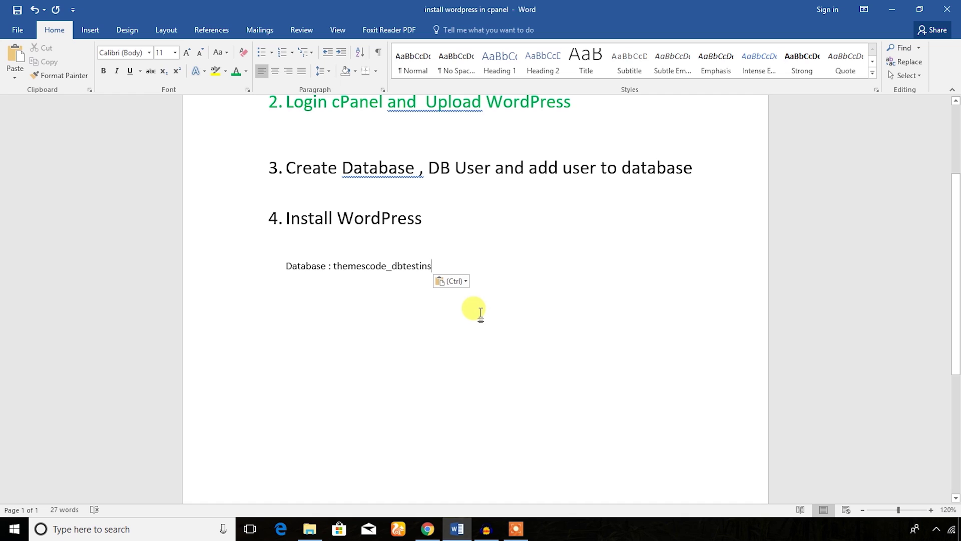
left_click(428, 529)
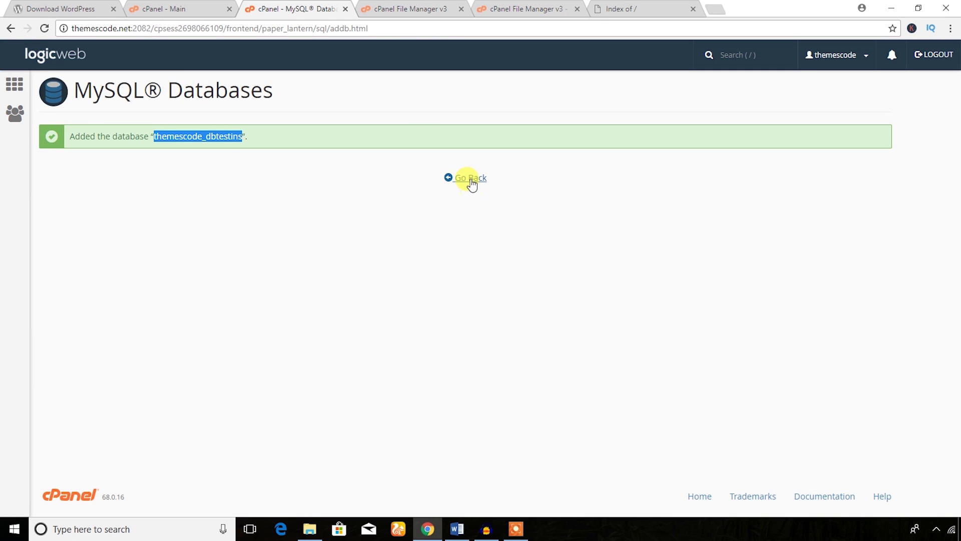
- Enter usrtest as the new MySQL user name
scroll(285, 275, "down", 8)
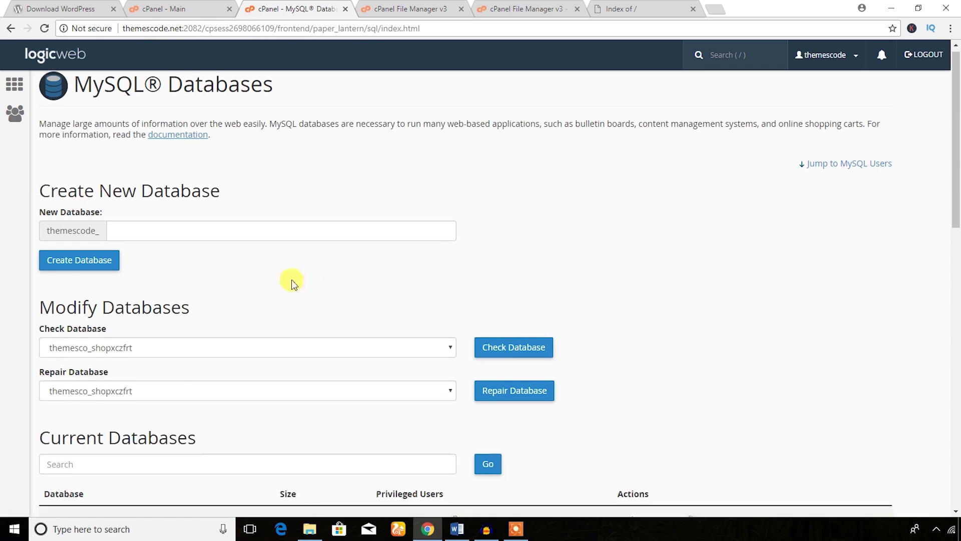
left_click(132, 336)
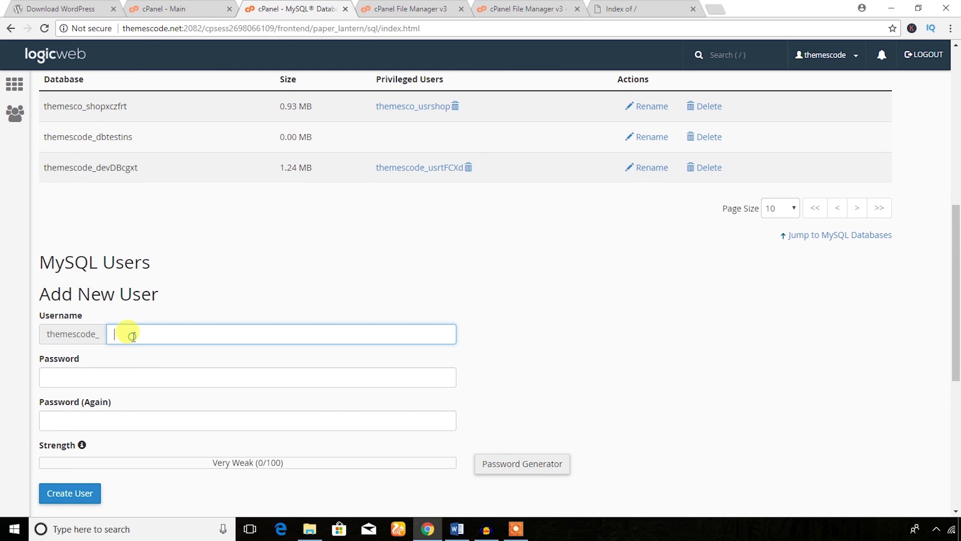
scroll(140, 203, "down", 6)
type("usrtest")
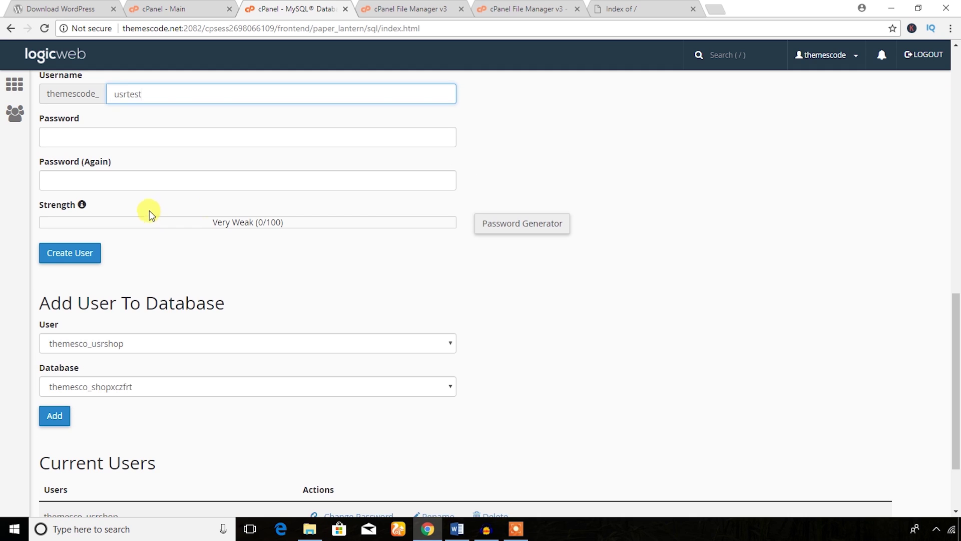
- Generate a Very Strong password, copy it, and fill both password fields with it
left_click(527, 228)
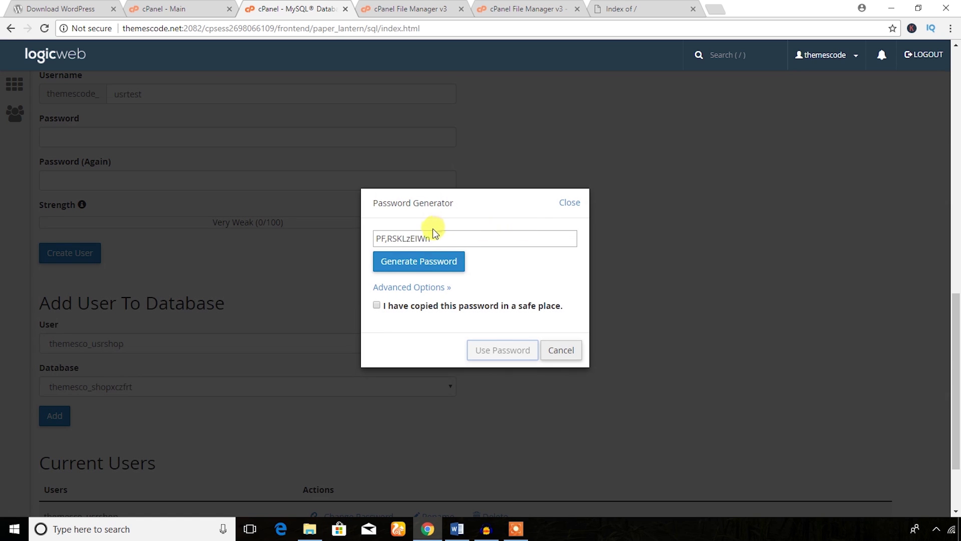
left_click(570, 202)
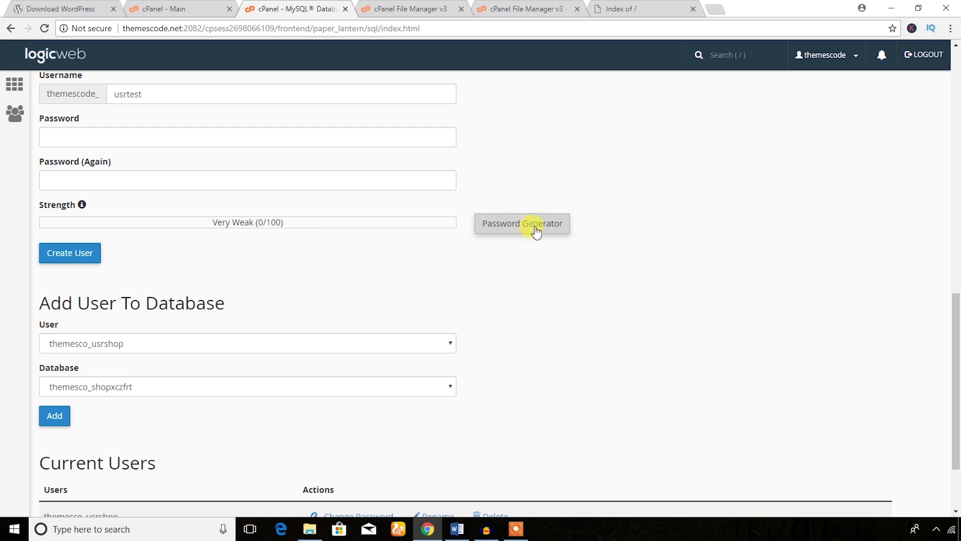
left_click(540, 230)
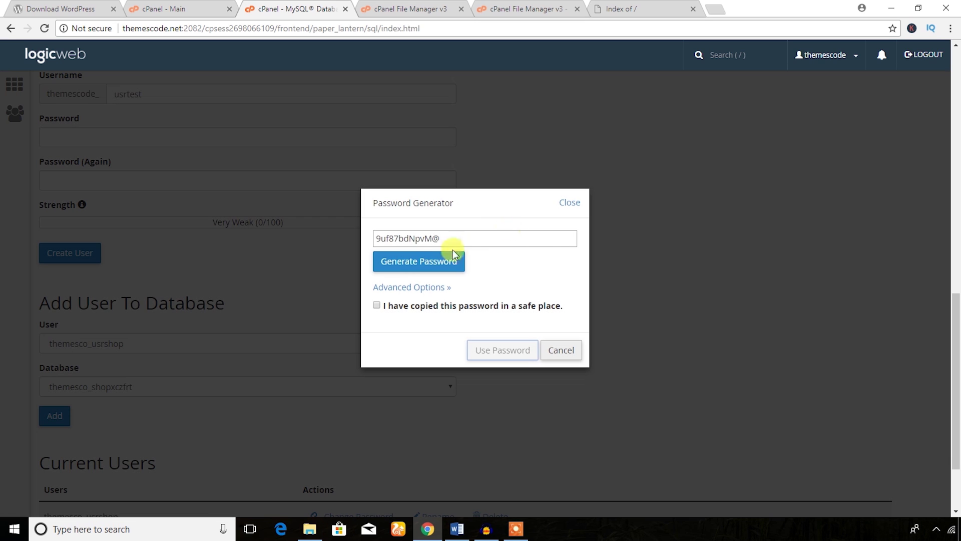
left_click_drag(442, 238, 321, 230)
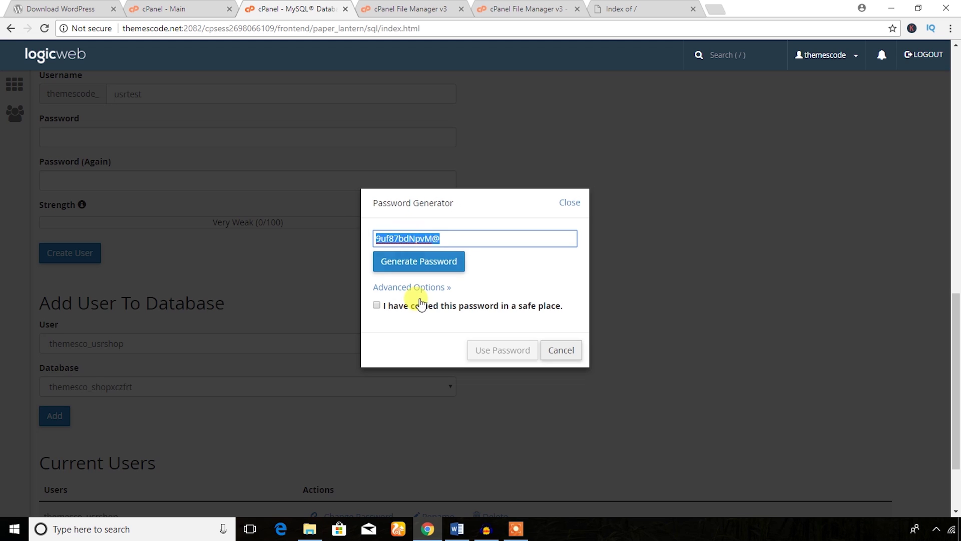
right_click(417, 236)
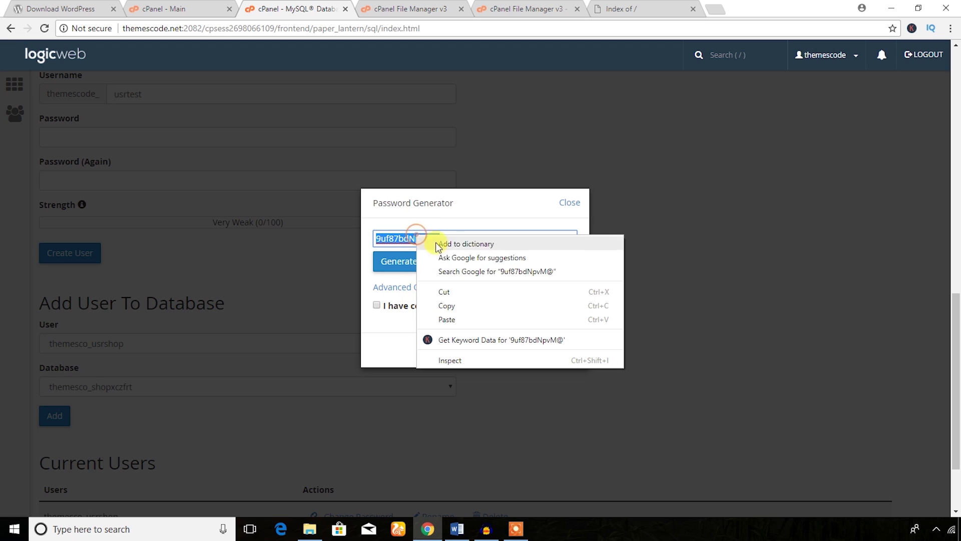
left_click(453, 305)
left_click(377, 305)
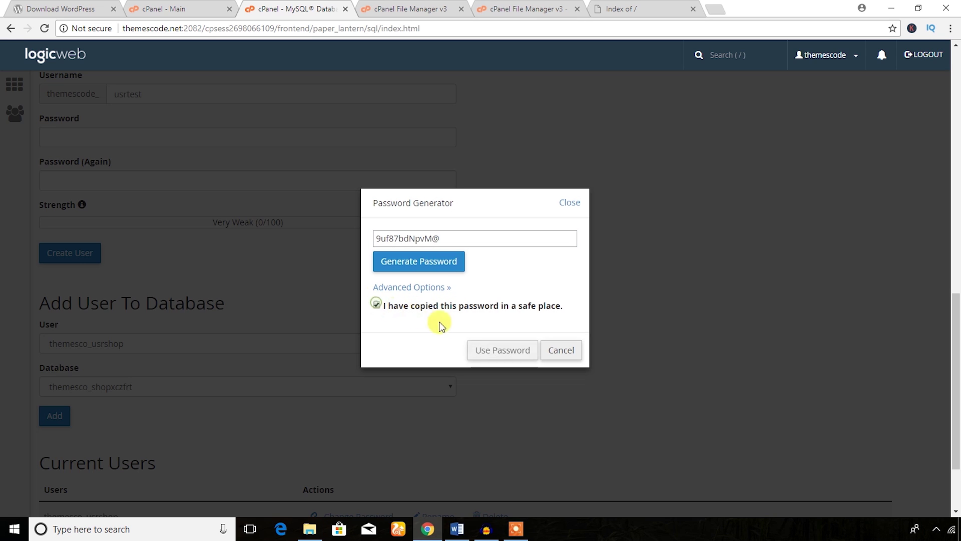
left_click(498, 350)
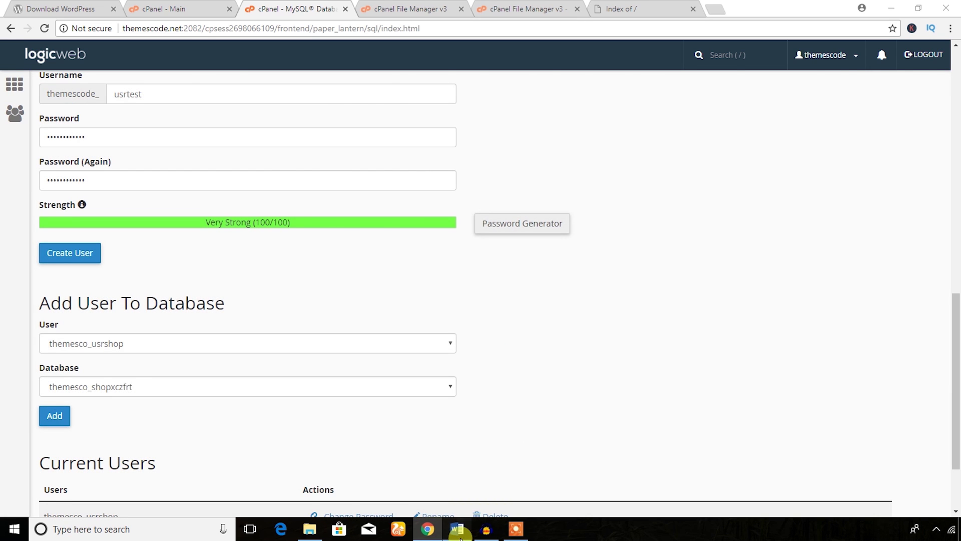
left_click(458, 530)
- Add a 'Password:' line holding the pasted generated password below the Database line
key("Return")
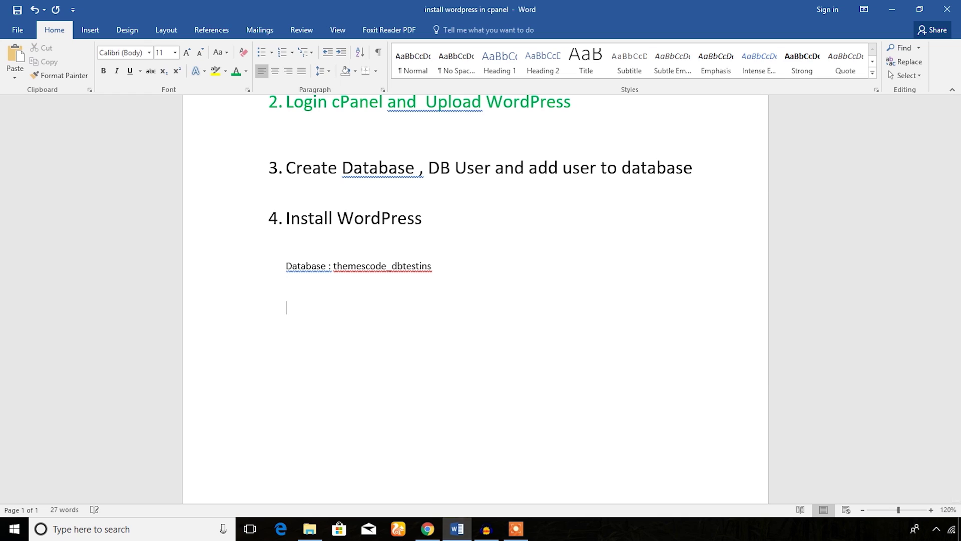
type("Password:")
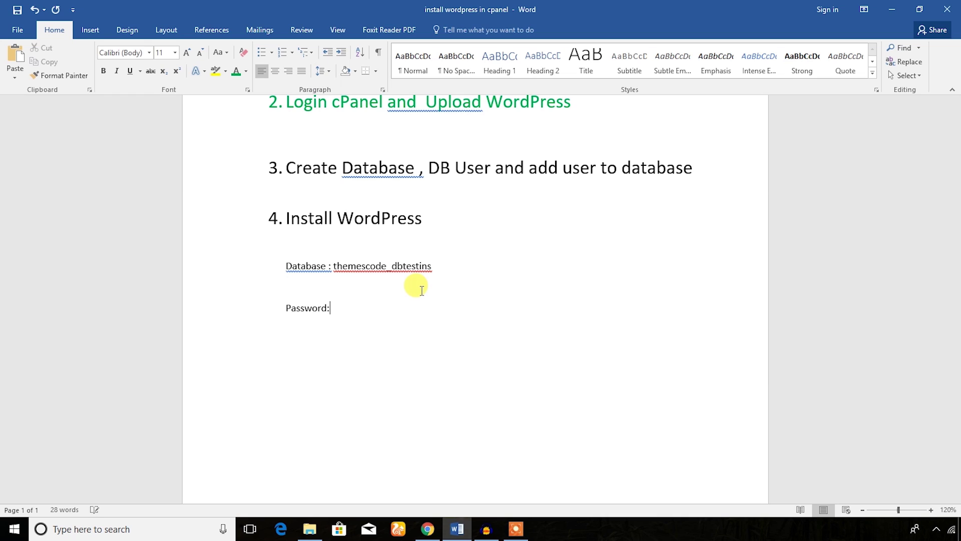
key("ctrl+v")
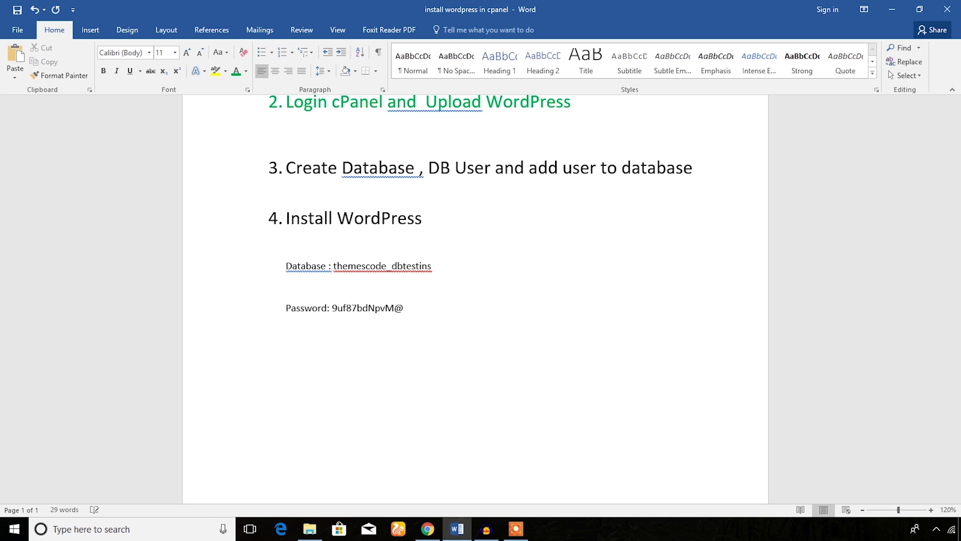
- Copy the new user's full name, themescode_usrtest, from cPanel's success message
left_click(428, 528)
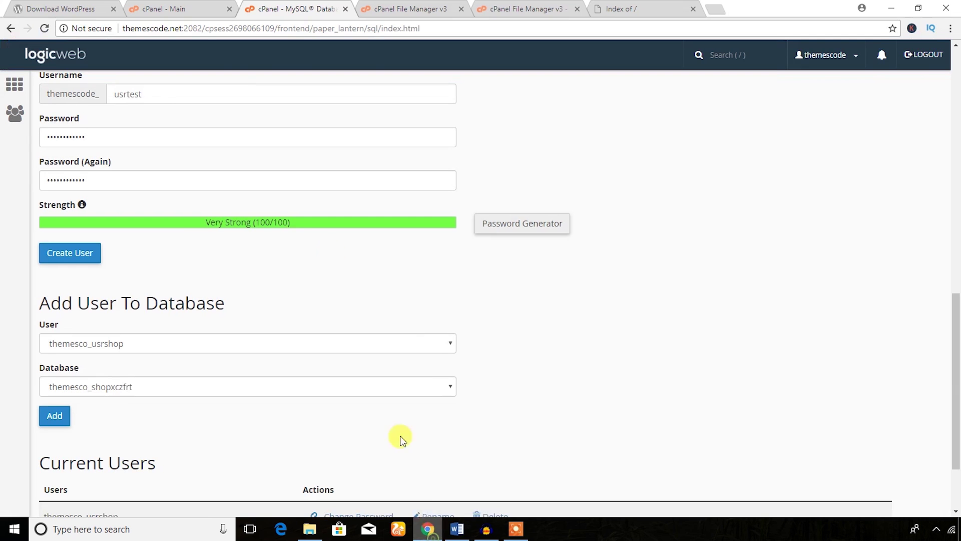
scroll(146, 214, "up", 2)
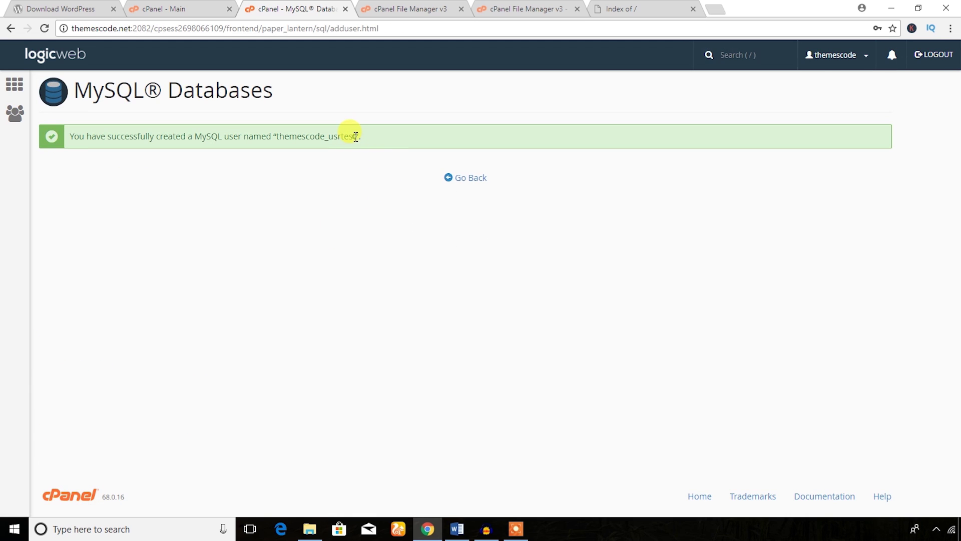
left_click_drag(356, 136, 280, 136)
right_click(289, 136)
left_click(305, 148)
- Insert an empty line below the Database line in the Word notes
left_click(457, 528)
left_click(337, 283)
key("Return")
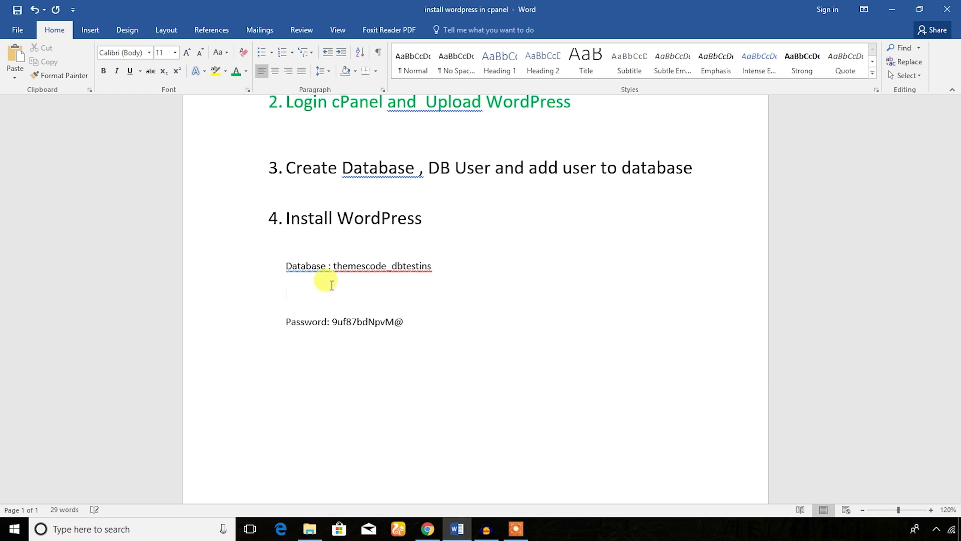
- Add the plain-text line 'DB user : themescode_usrtest' and select the 'add user to database' item
type("DB u")
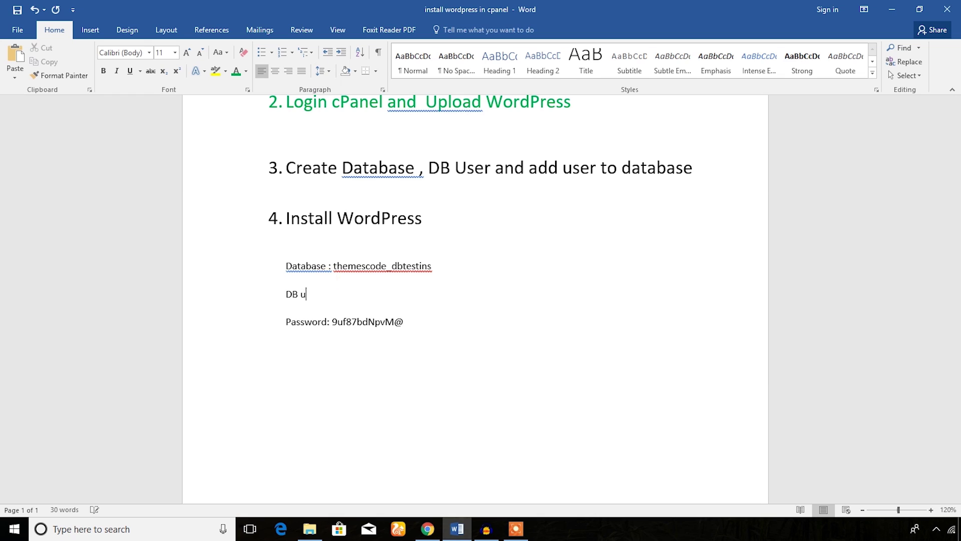
type("ser :")
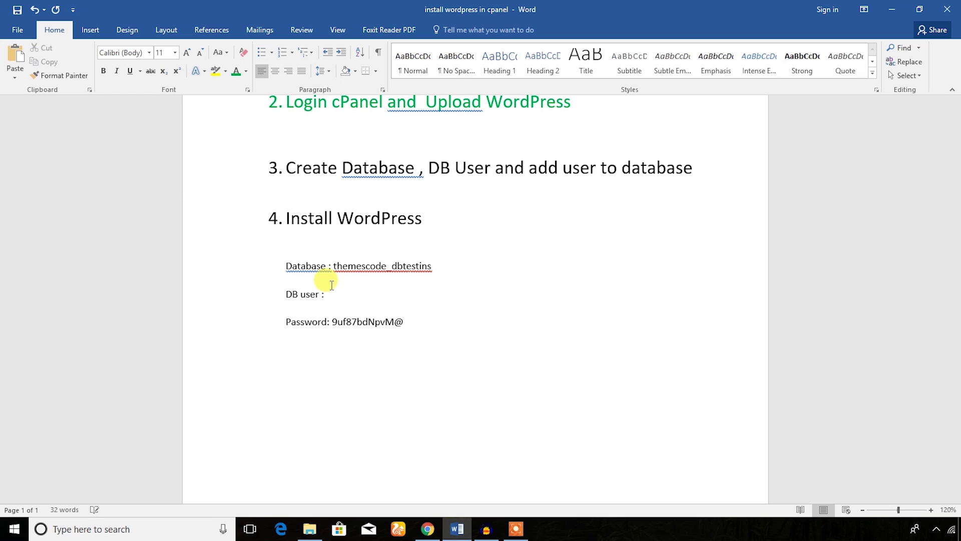
key("ctrl+v")
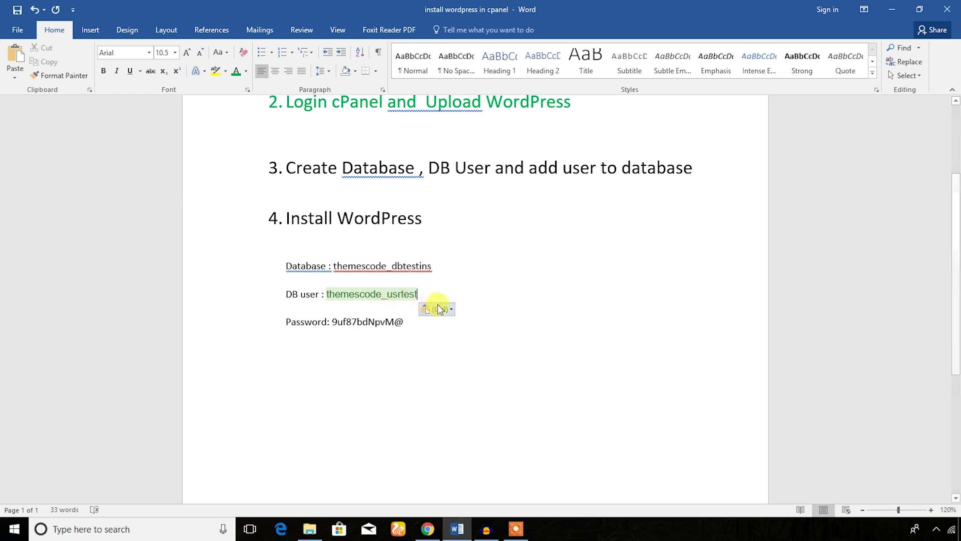
left_click(452, 308)
left_click(461, 333)
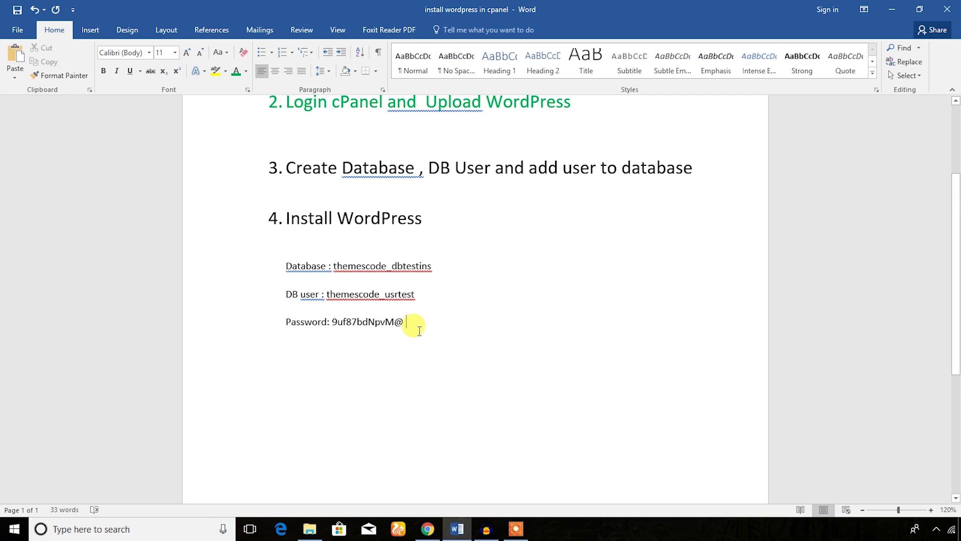
scroll(420, 331, "up", 2)
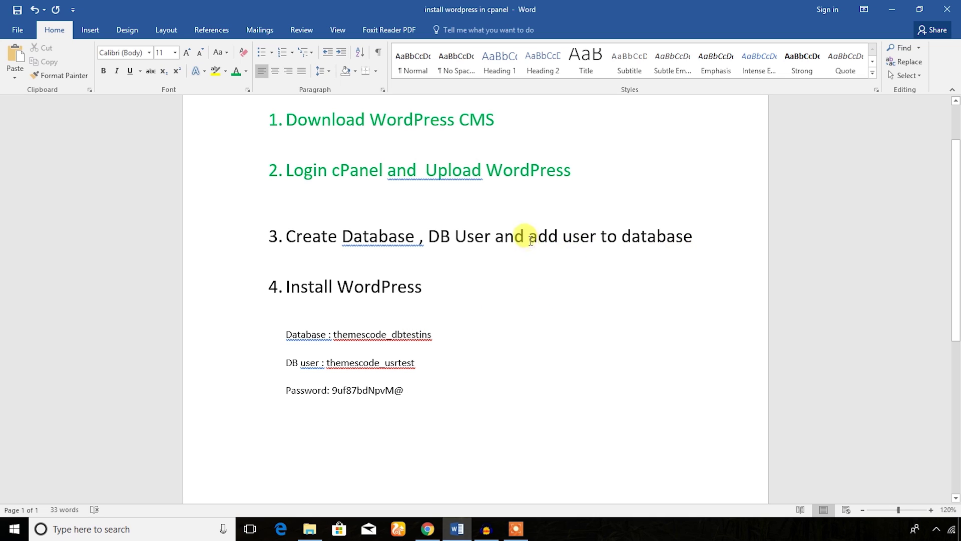
left_click_drag(530, 237, 693, 237)
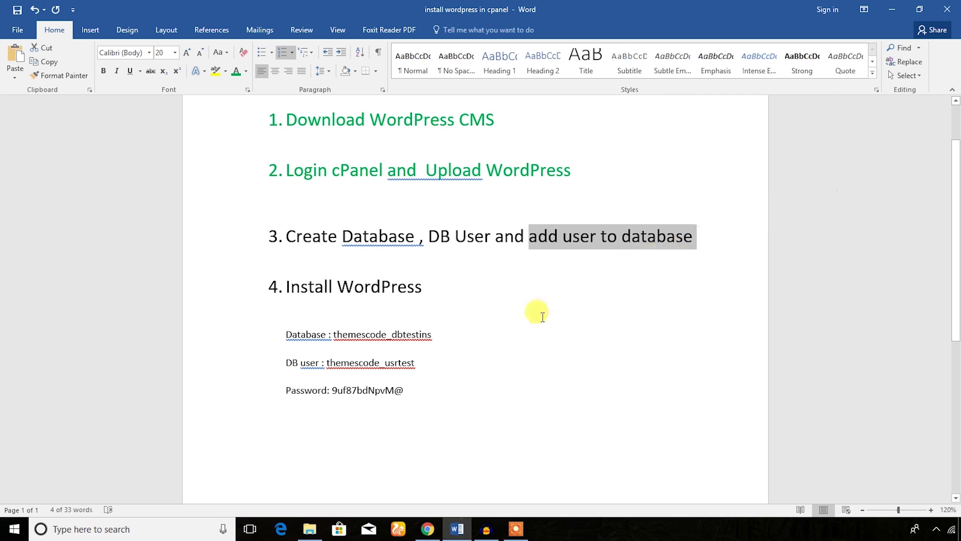
- Go back from the user-created message to the main MySQL Databases page
left_click(427, 529)
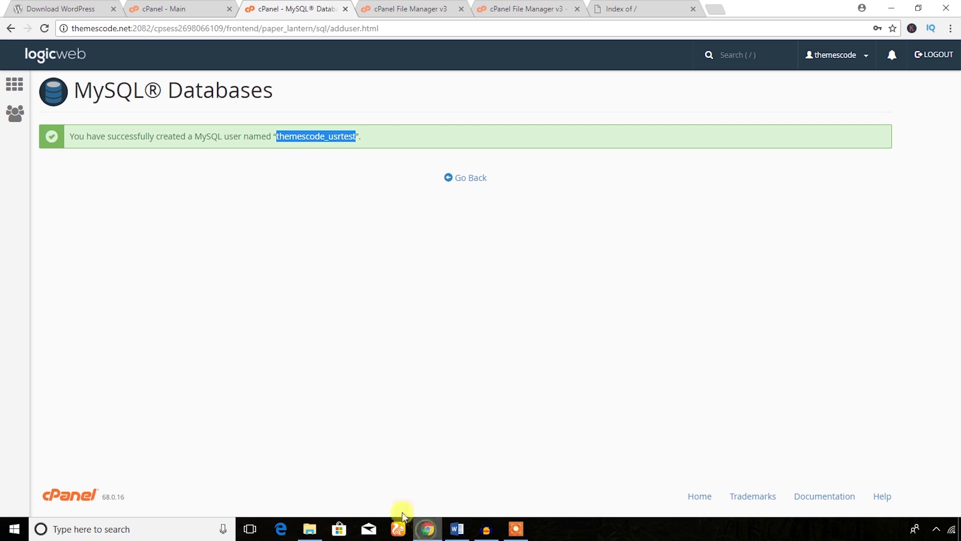
left_click(338, 150)
left_click(469, 179)
- Locate the Add User To Database section and minimize Word to show cPanel
scroll(294, 227, "down", 7)
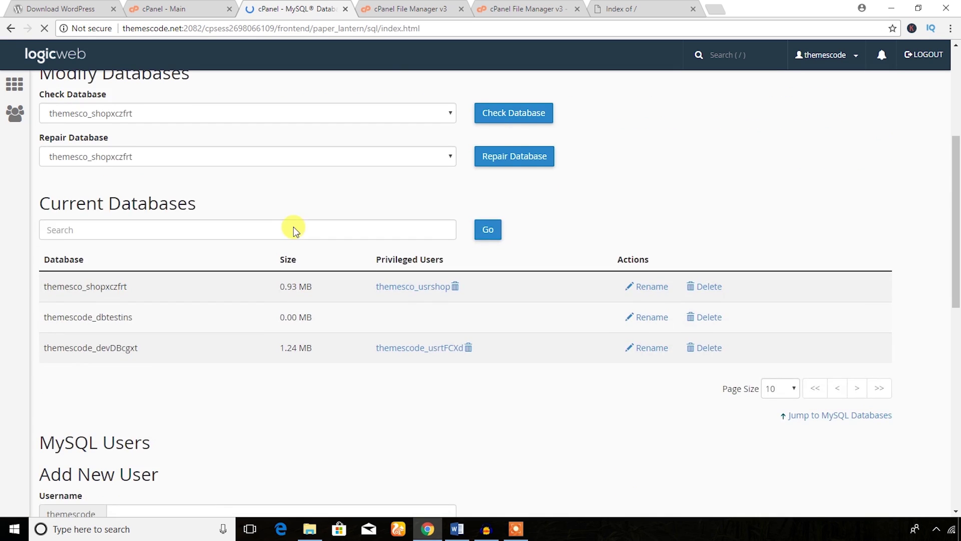
scroll(293, 227, "up", 4)
scroll(294, 226, "up", 4)
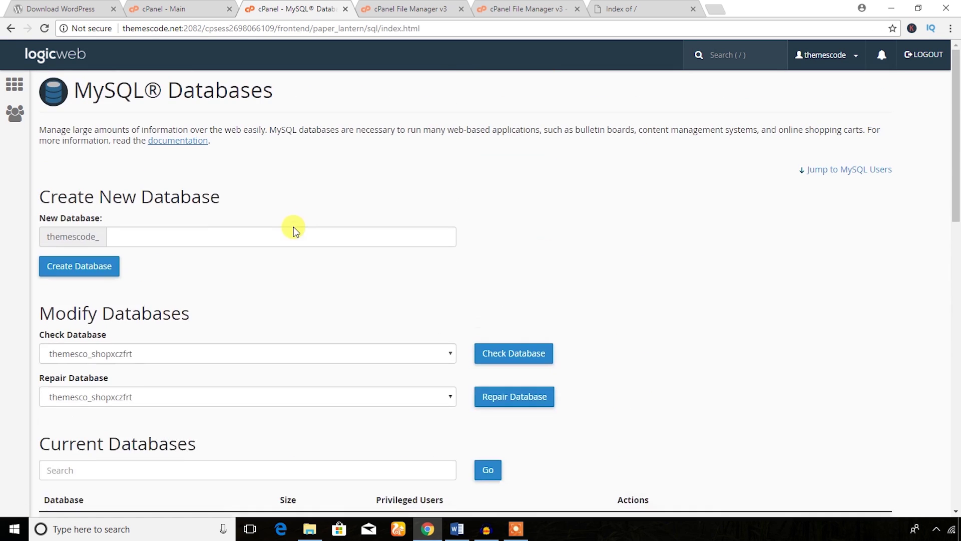
scroll(293, 227, "down", 2)
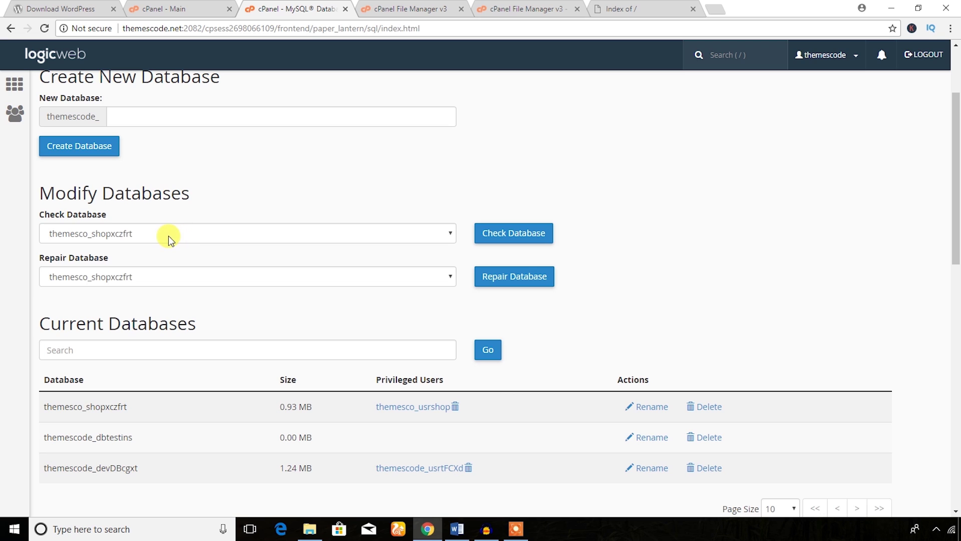
scroll(173, 238, "down", 2)
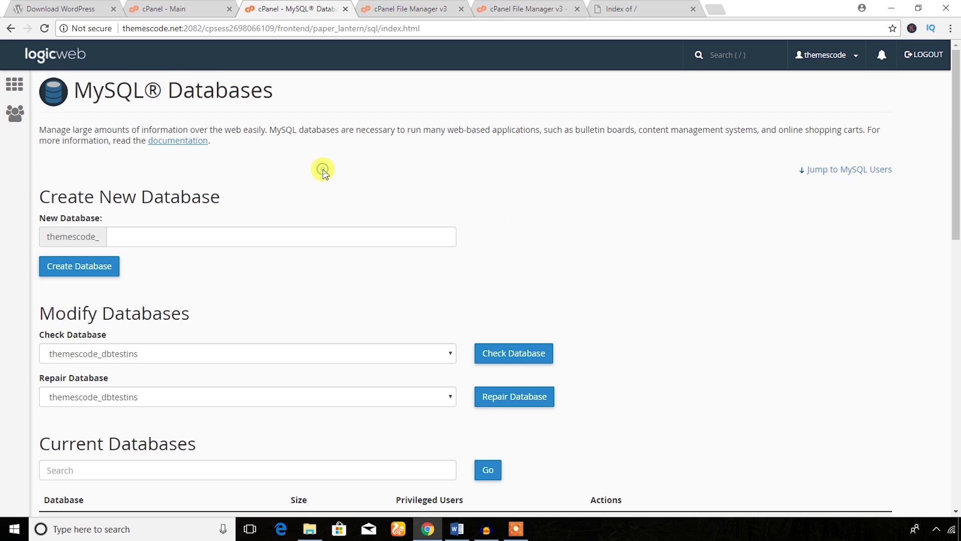
scroll(323, 171, "down", 9)
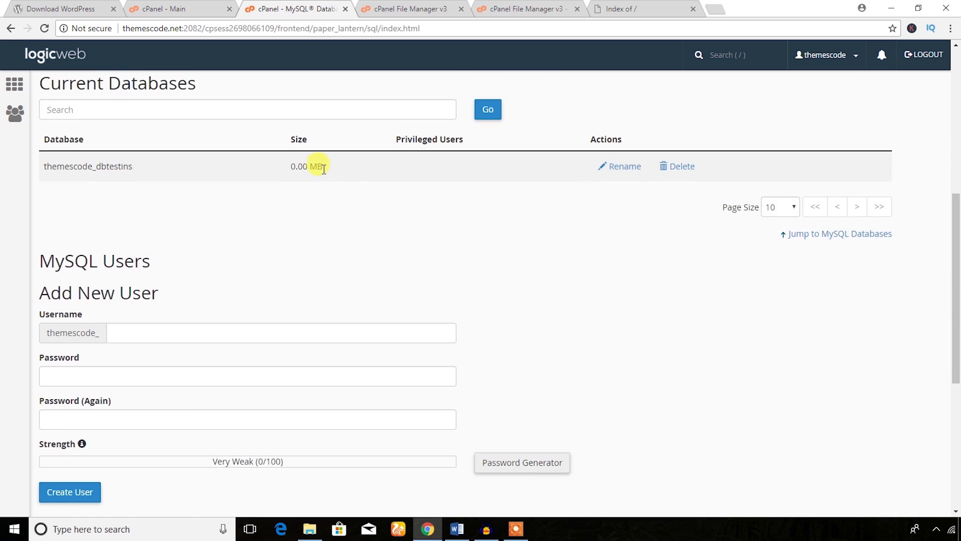
scroll(323, 171, "down", 4)
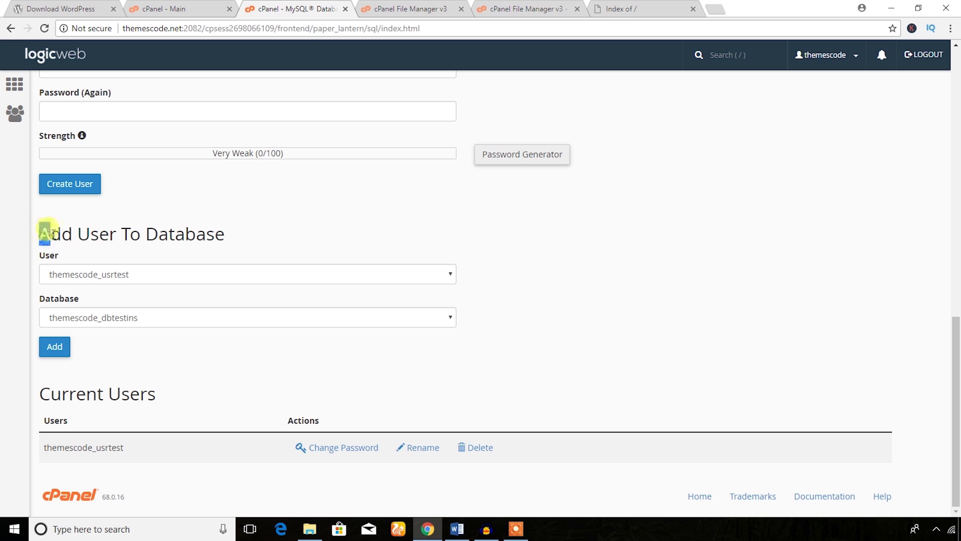
left_click_drag(44, 234, 217, 254)
left_click(244, 232)
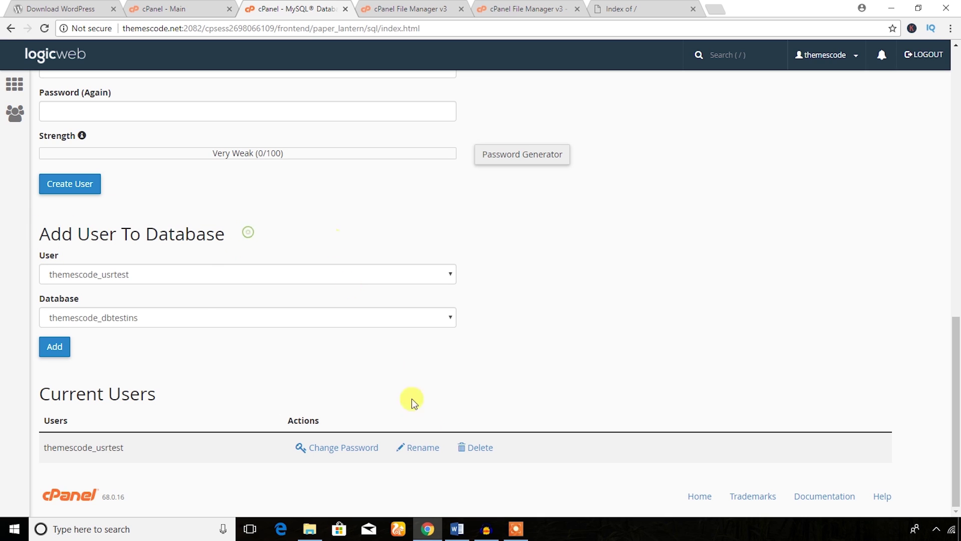
left_click(458, 528)
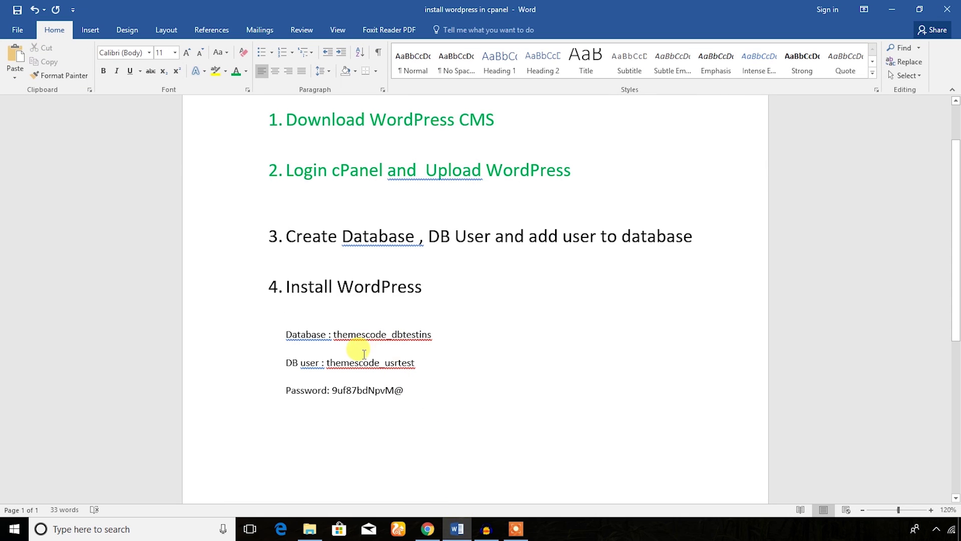
left_click(894, 12)
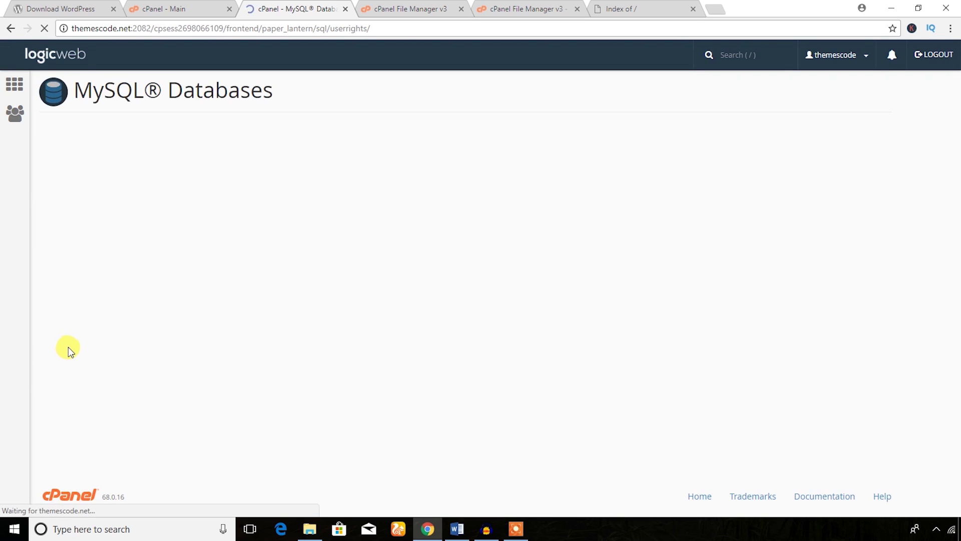
- Grant themescode_usrtest ALL PRIVILEGES except DROP on themescode_dbtestins and save with Make Changes
scroll(300, 245, "down", 3)
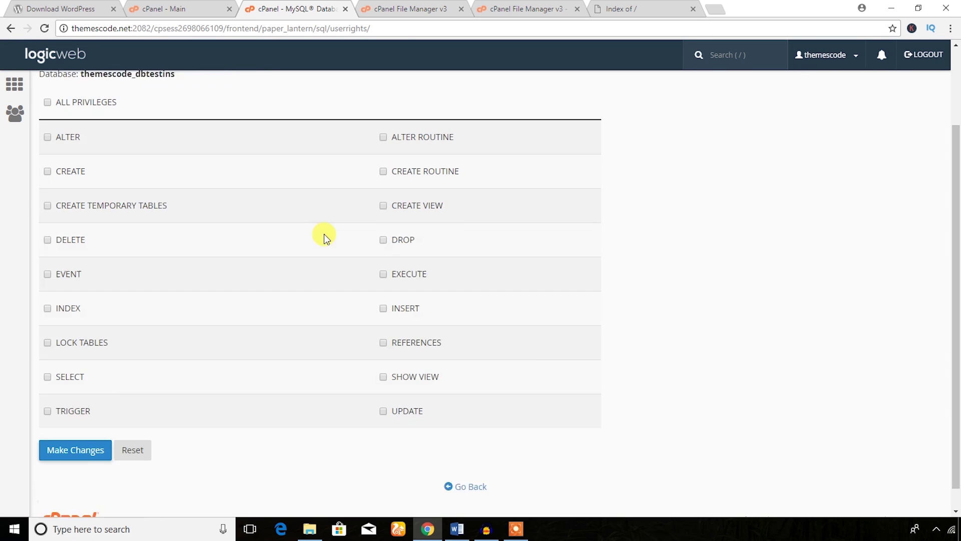
scroll(86, 133, "up", 3)
left_click(47, 200)
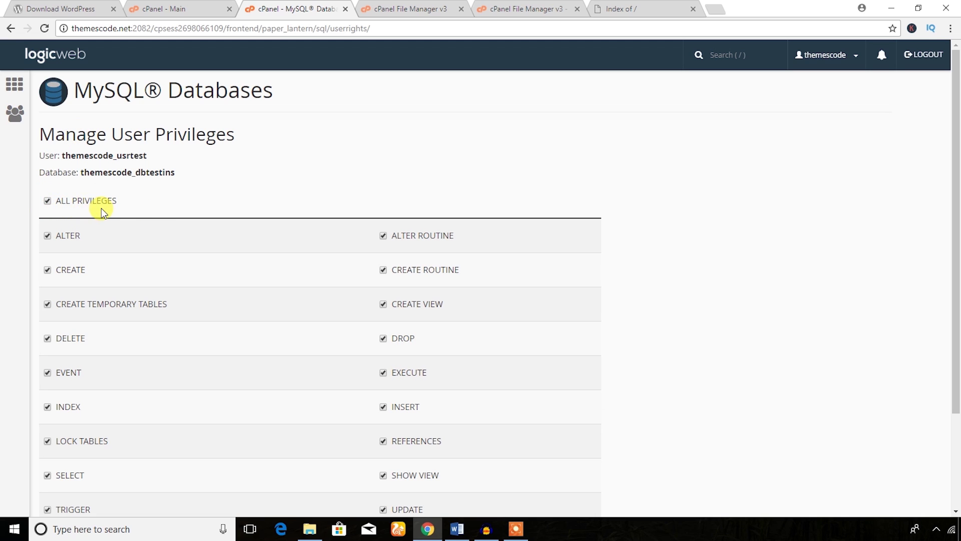
scroll(101, 208, "down", 3)
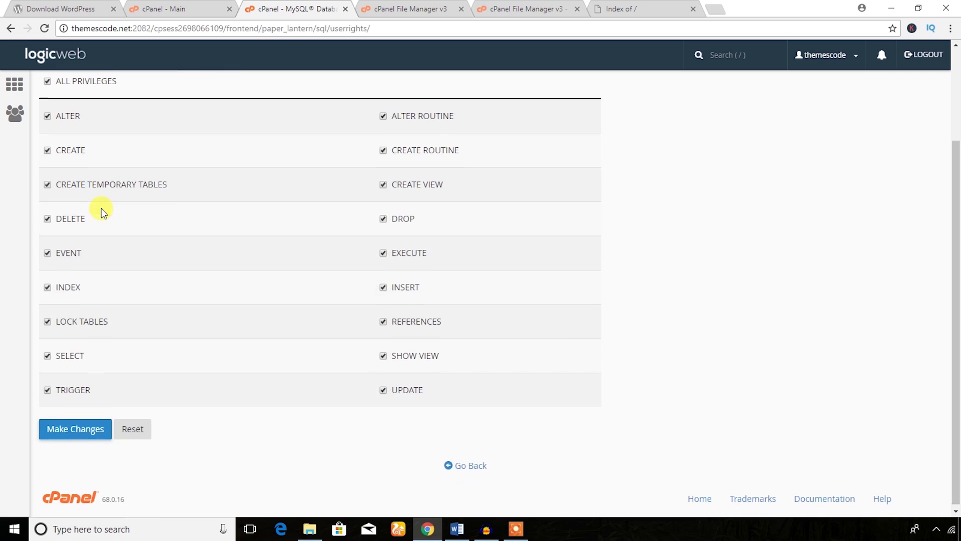
left_click(385, 219)
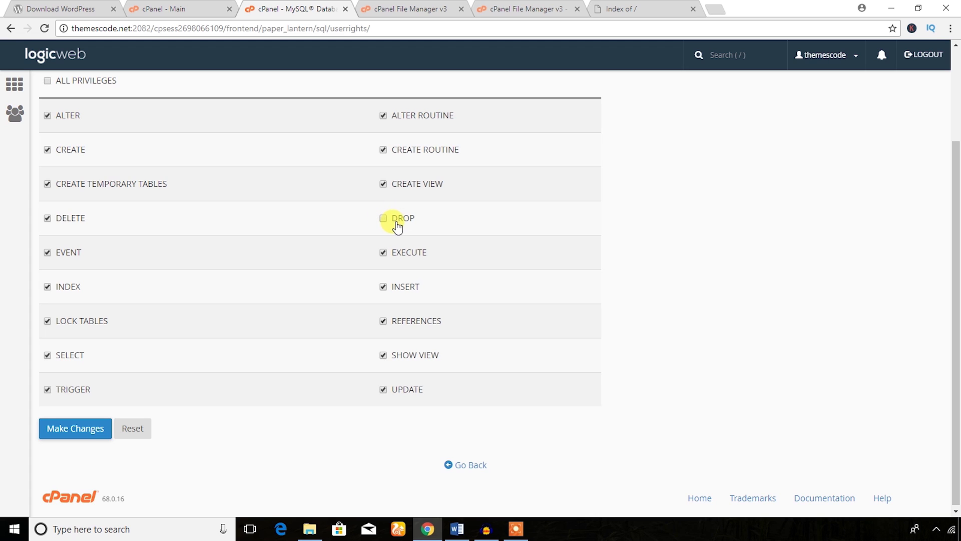
left_click(81, 430)
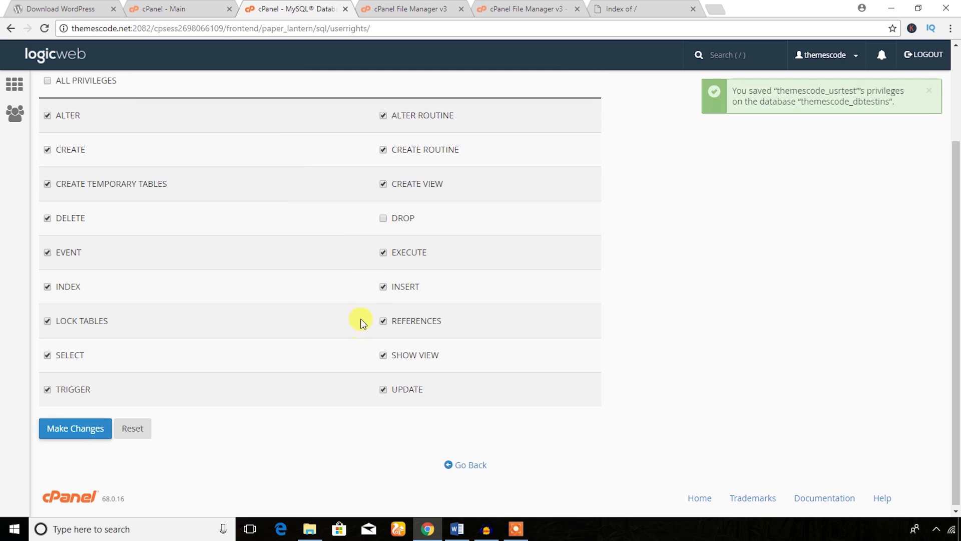
scroll(591, 218, "up", 3)
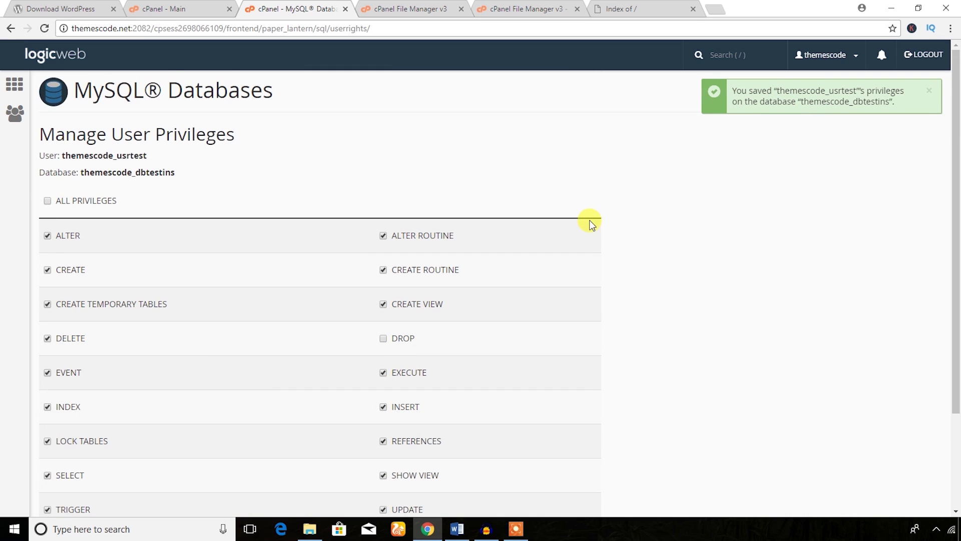
scroll(431, 191, "down", 3)
scroll(429, 189, "up", 3)
left_click(165, 8)
- Load the domain's /wp-admin/setup-config.php and pick English (United States)
left_click(619, 10)
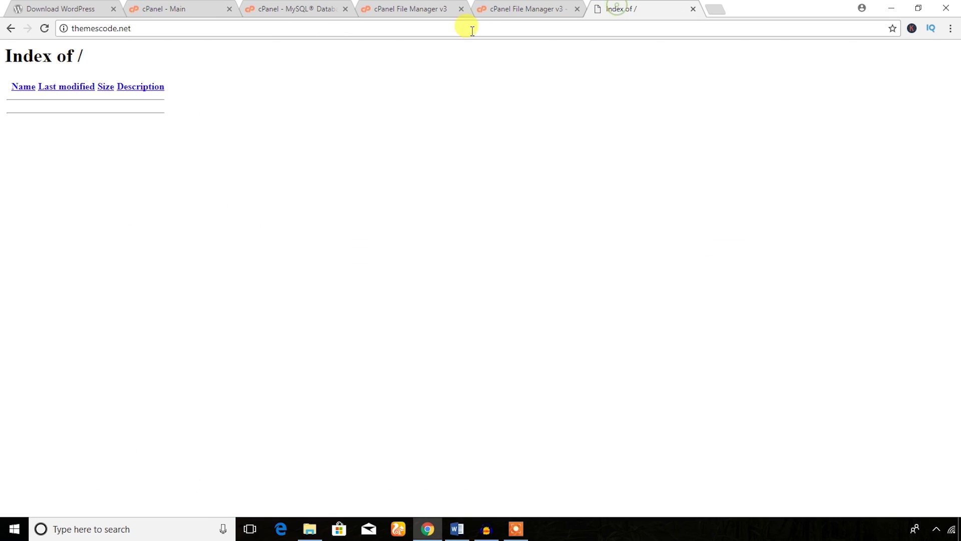
left_click_drag(157, 28, 41, 29)
left_click(156, 28)
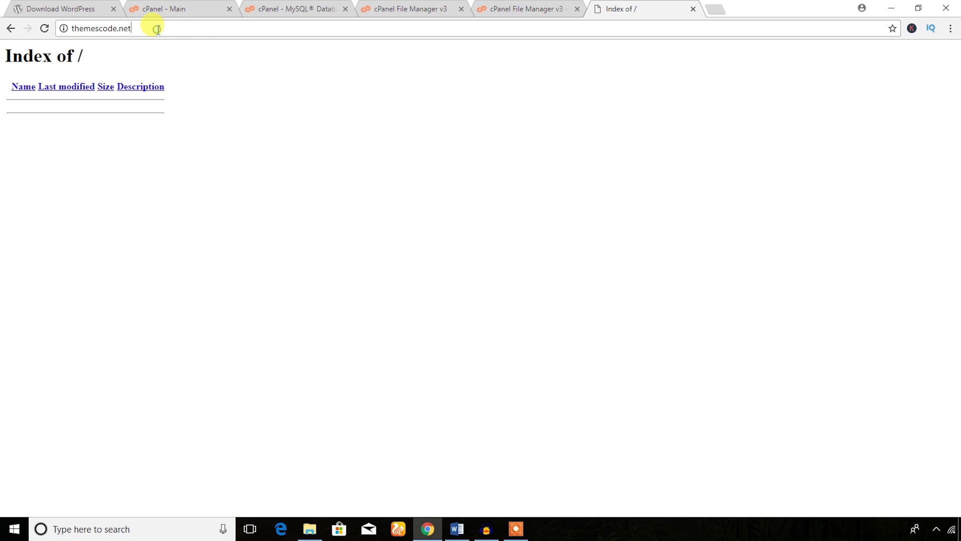
type("/wp-admin/setup-config.php")
key("Return")
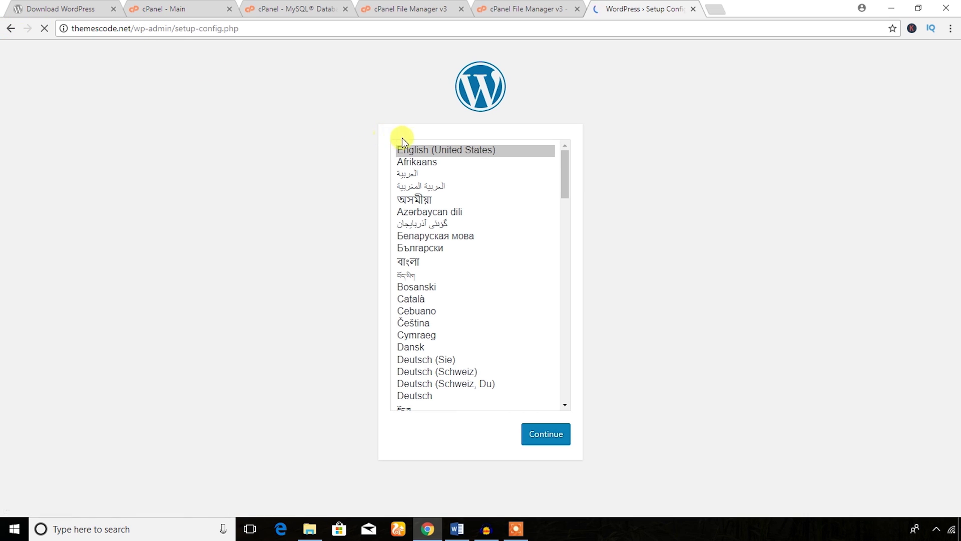
left_click(491, 155)
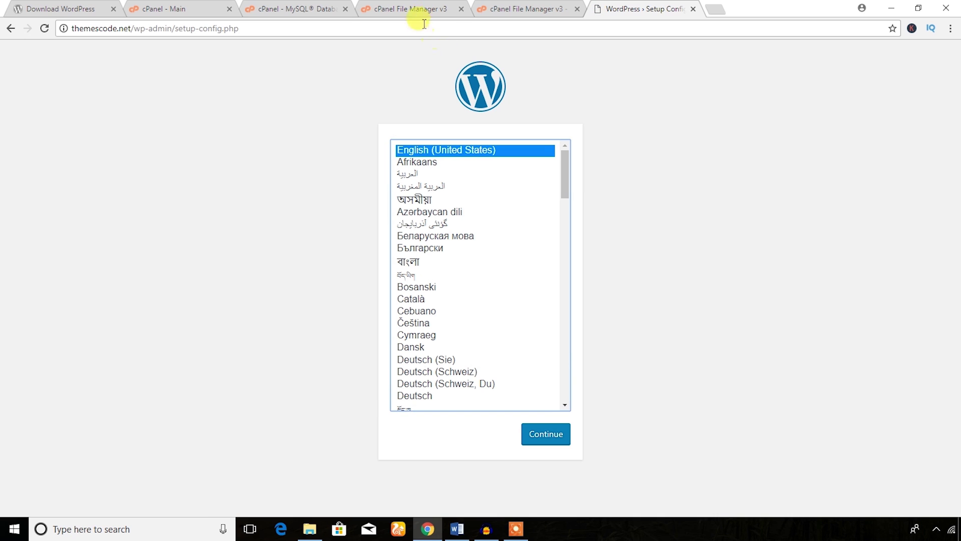
- Check the public_html path in File Manager, then reconfirm English (United States) and continue
left_click(418, 10)
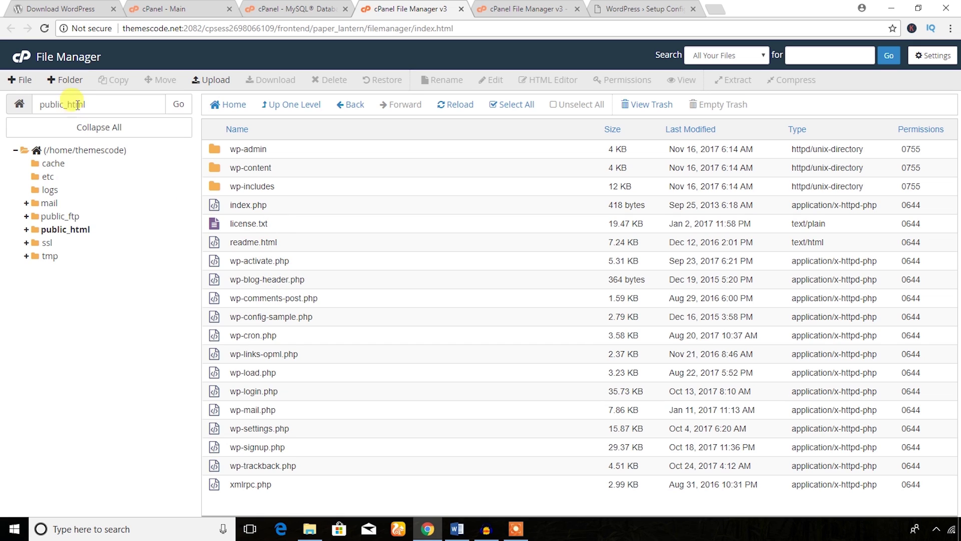
left_click_drag(84, 104, 39, 107)
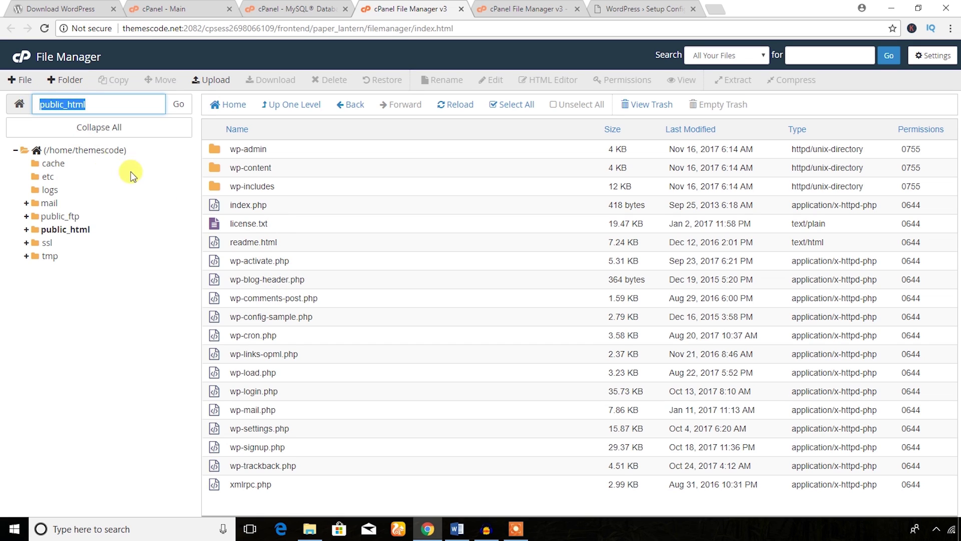
left_click(663, 6)
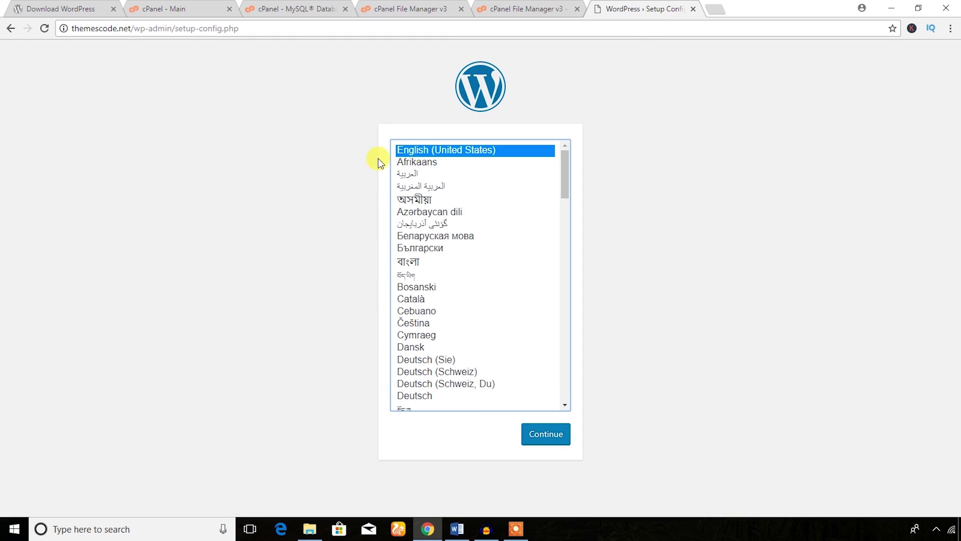
left_click(311, 156)
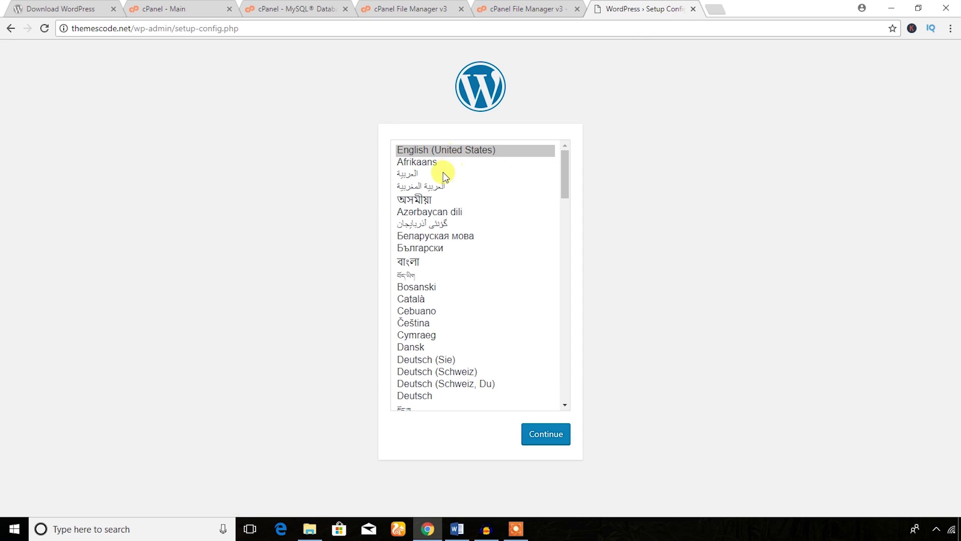
left_click(429, 163)
left_click(458, 150)
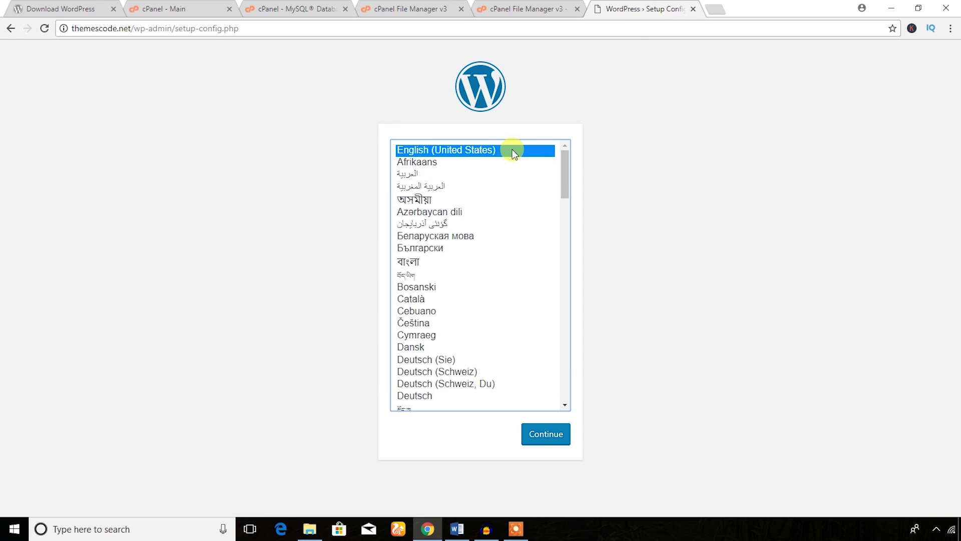
left_click(537, 436)
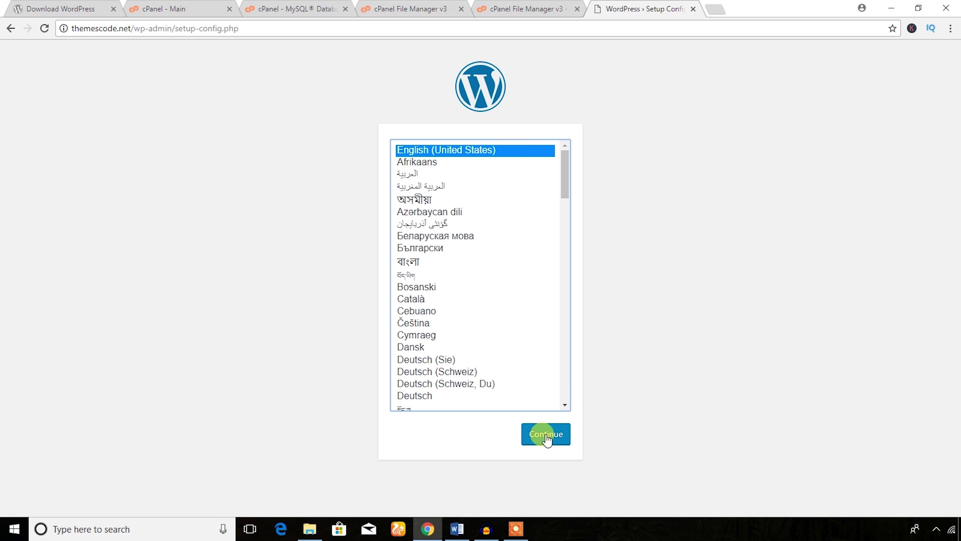
left_click(546, 437)
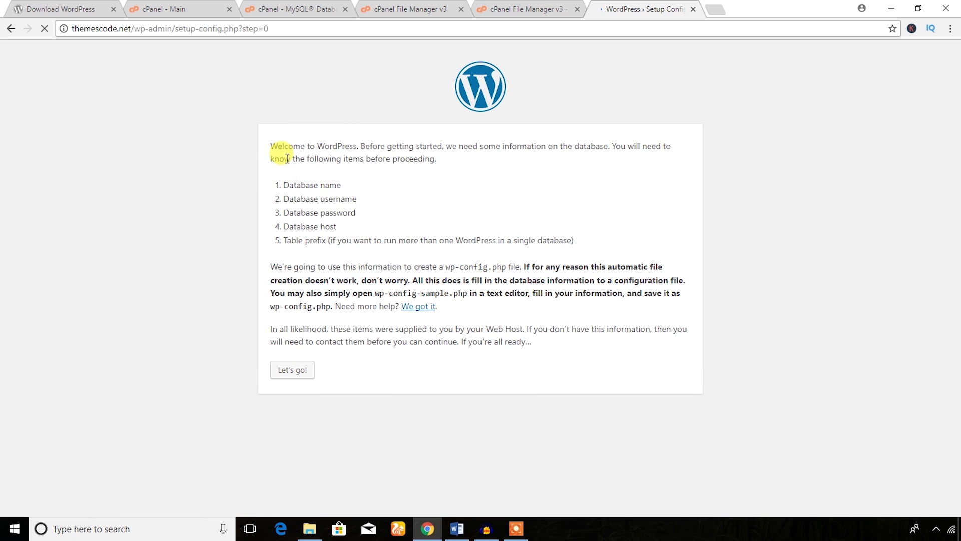
left_click_drag(274, 149, 387, 149)
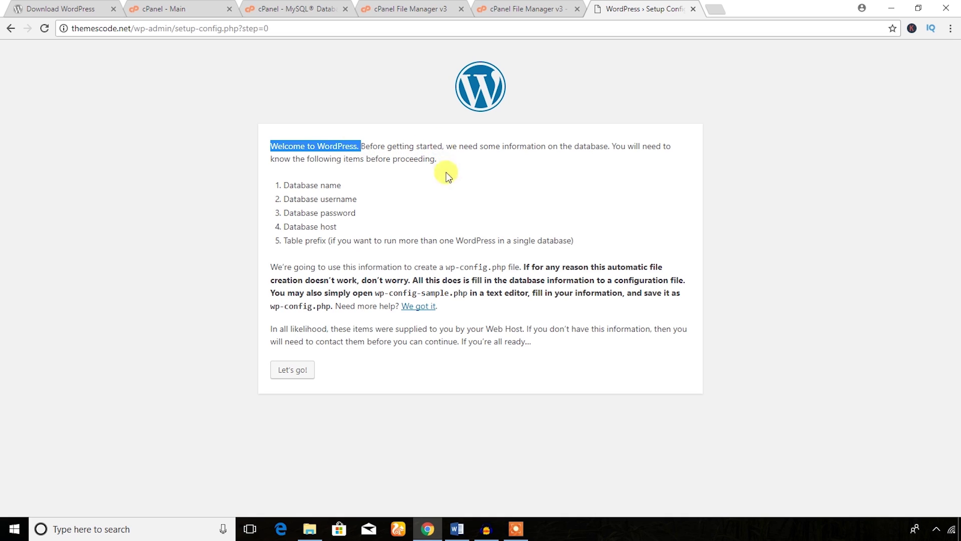
left_click(436, 199)
left_click_drag(277, 185, 281, 201)
left_click_drag(356, 213, 283, 213)
left_click_drag(338, 227, 280, 226)
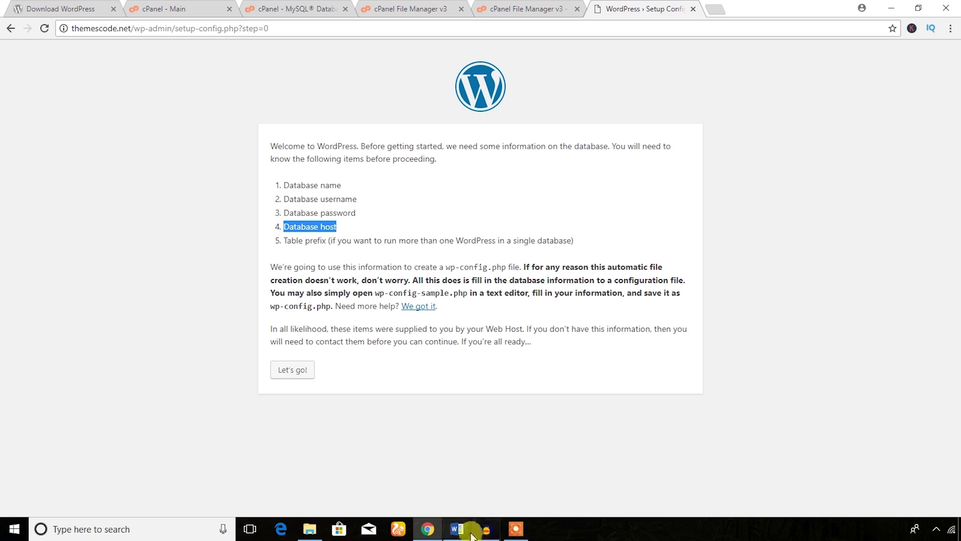
left_click(458, 531)
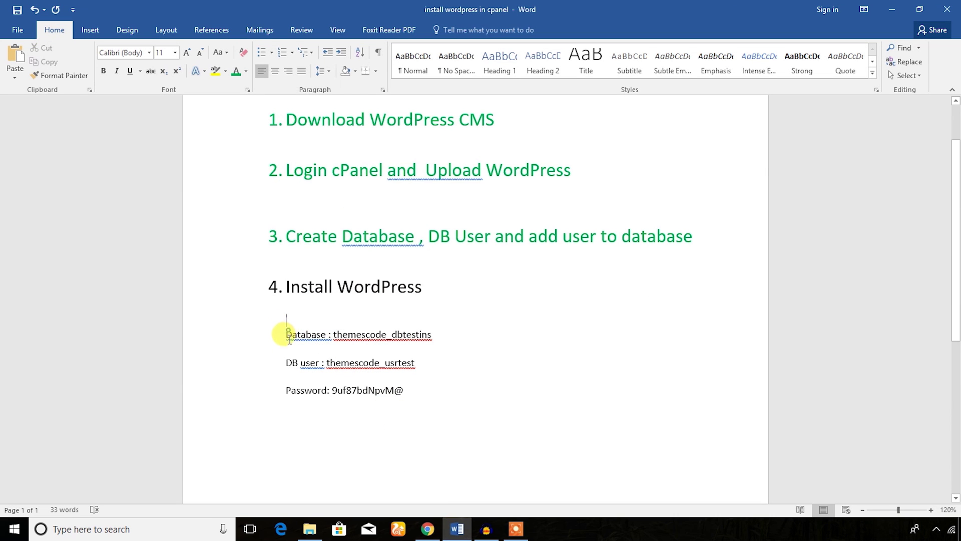
left_click_drag(282, 330, 404, 397)
left_click(461, 393)
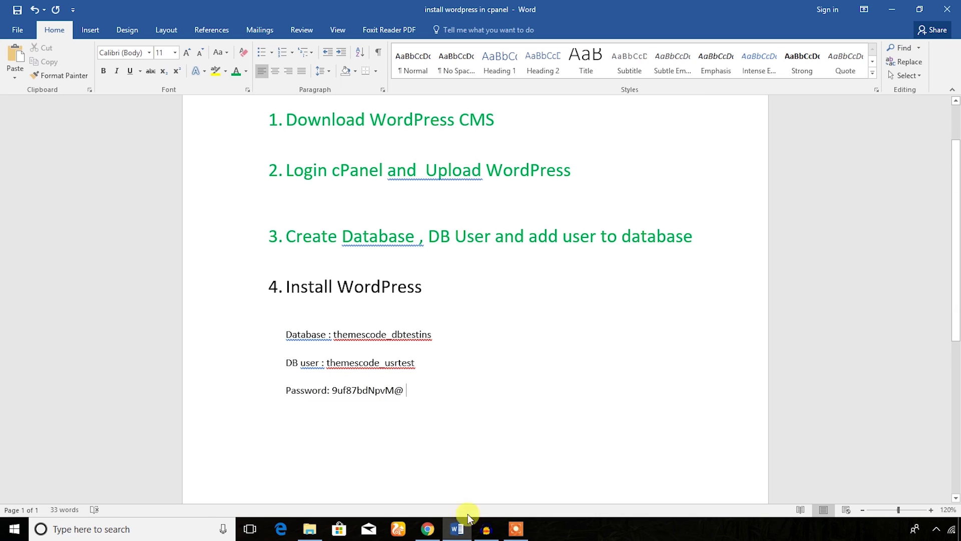
left_click(429, 530)
left_click(337, 390)
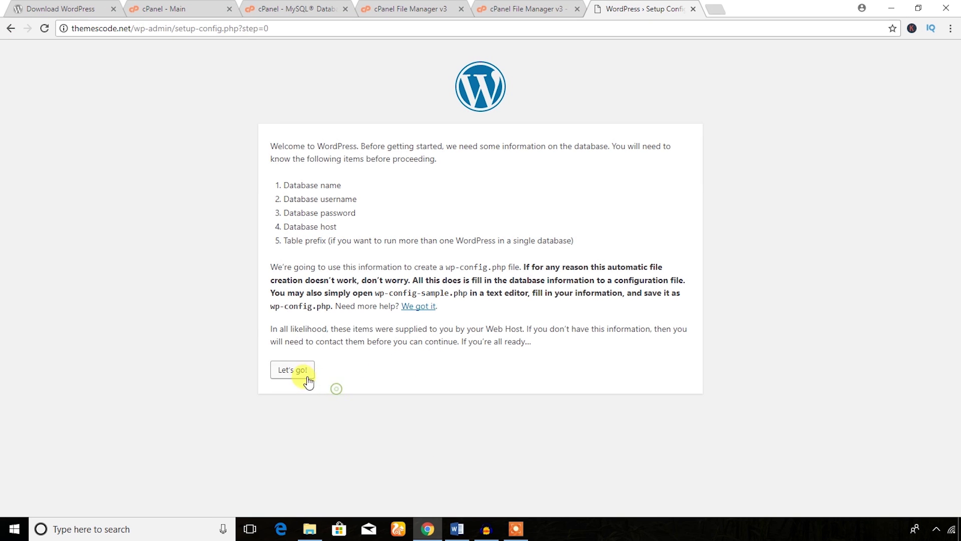
- Clear the default database name, username and password in the connection form
left_click(284, 371)
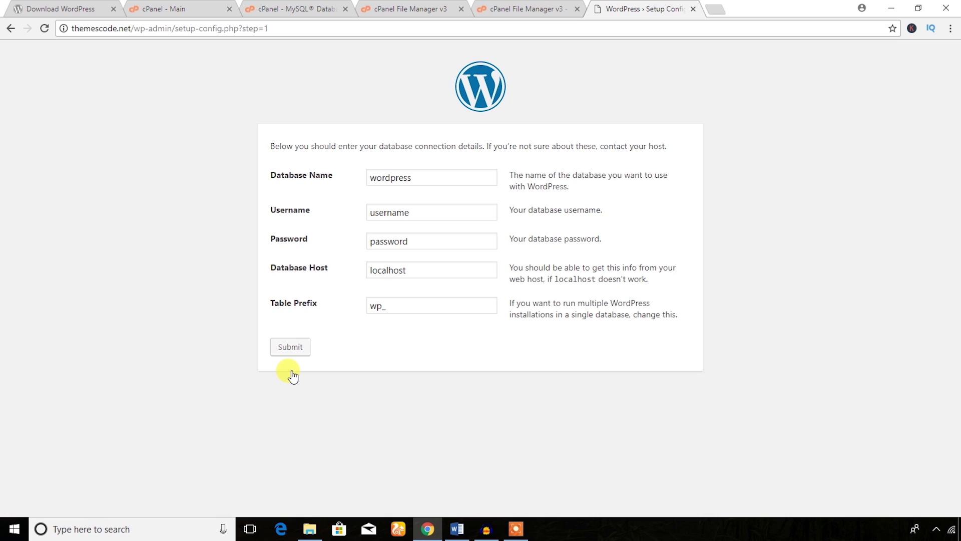
double_click(418, 179)
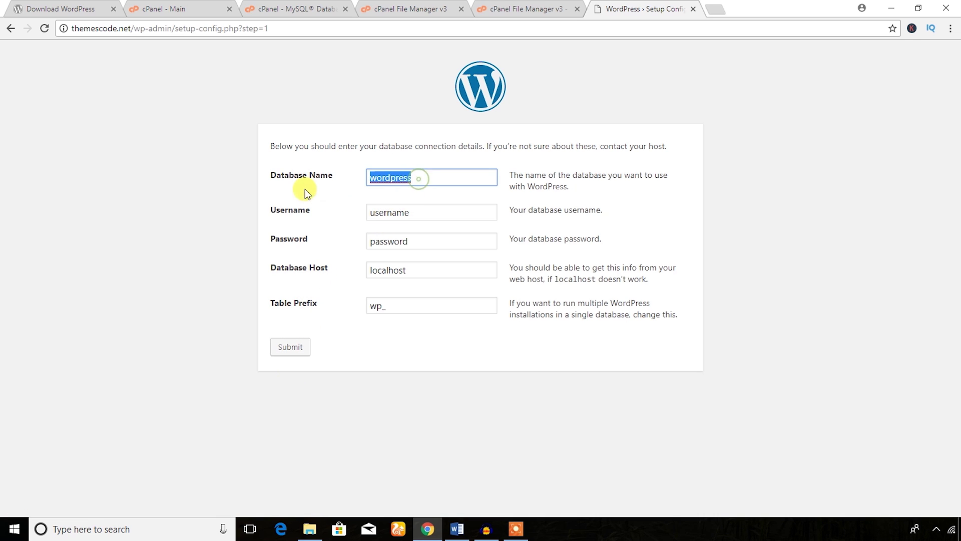
key("BackSpace")
double_click(408, 212)
key("BackSpace")
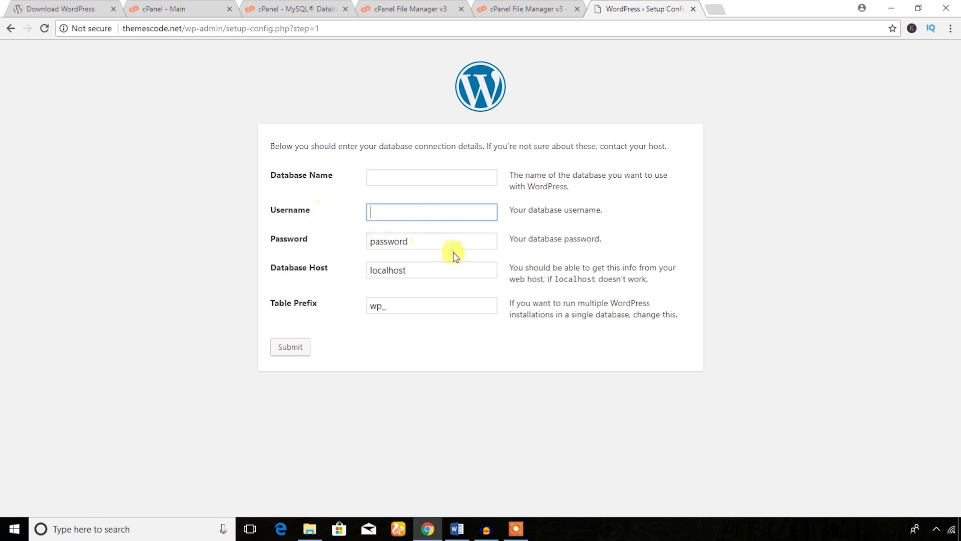
left_click_drag(423, 241, 279, 242)
key("BackSpace")
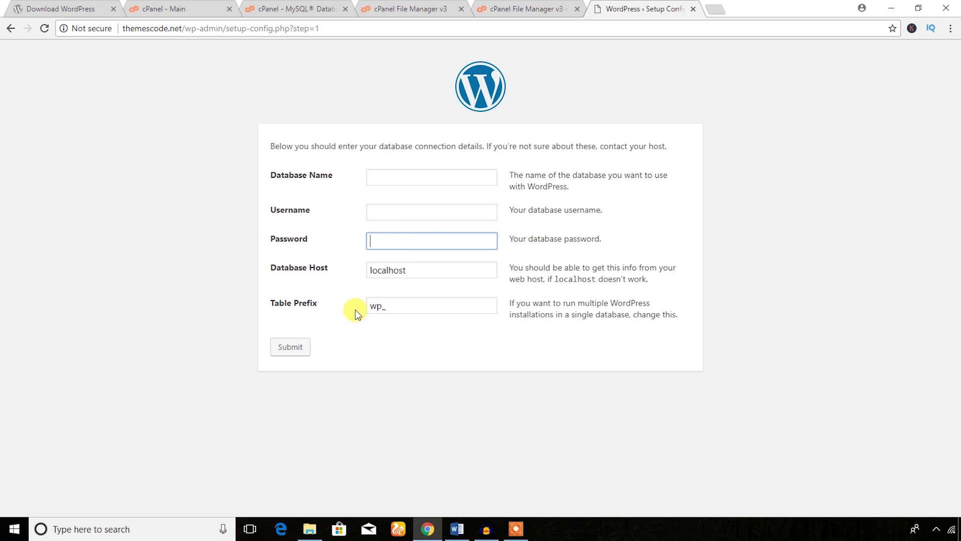
- Copy the database name themescode_dbtestins from the Word notes into Database Name
left_click(457, 529)
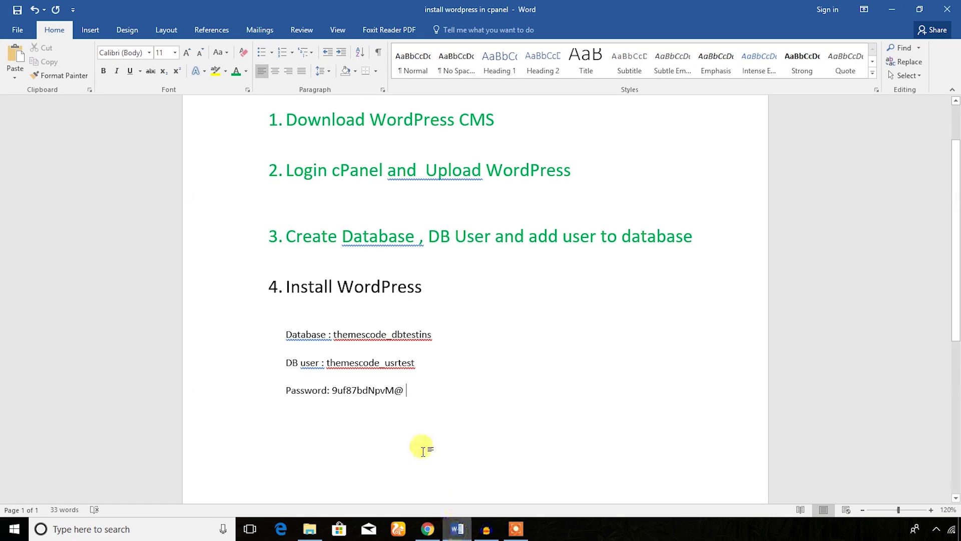
left_click_drag(434, 334, 354, 334)
key("ctrl+c")
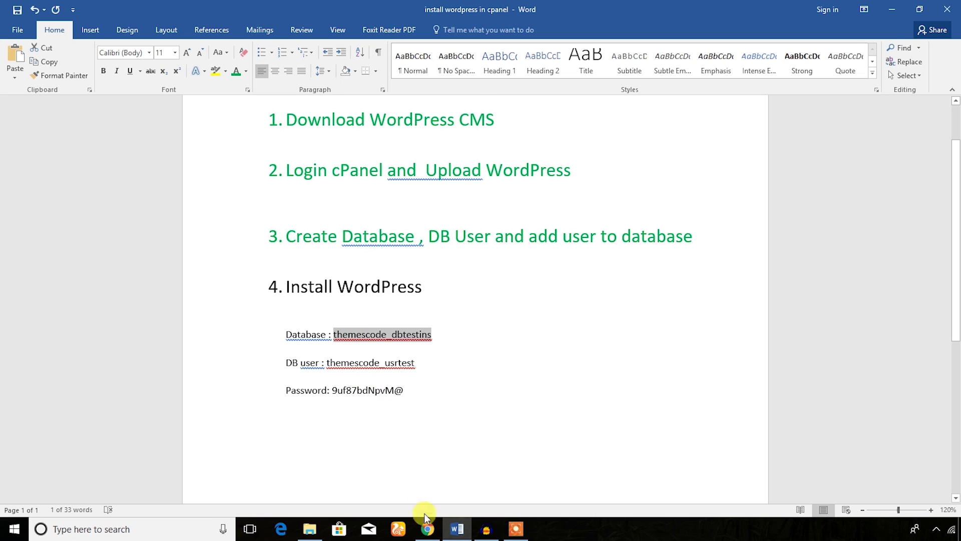
left_click(427, 528)
left_click(380, 180)
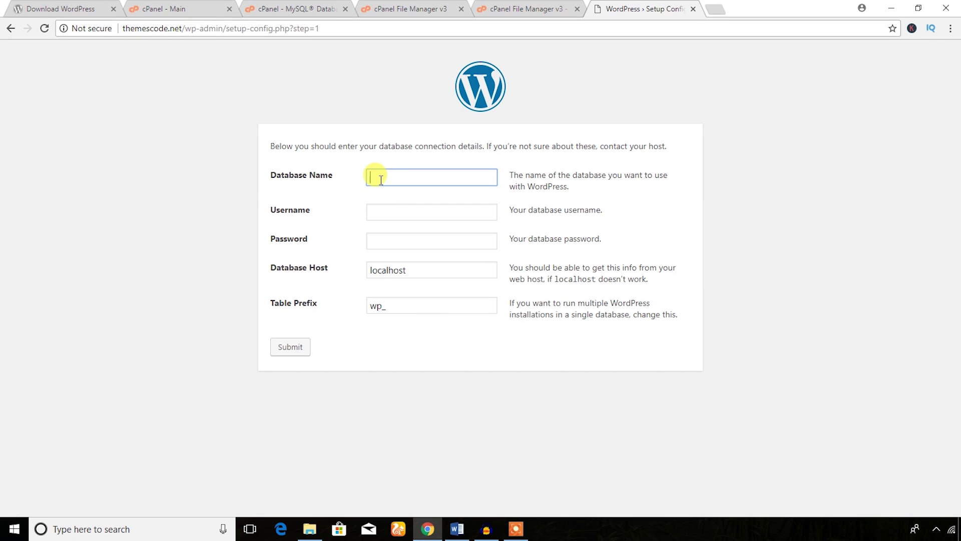
key("ctrl+v")
left_click(338, 181)
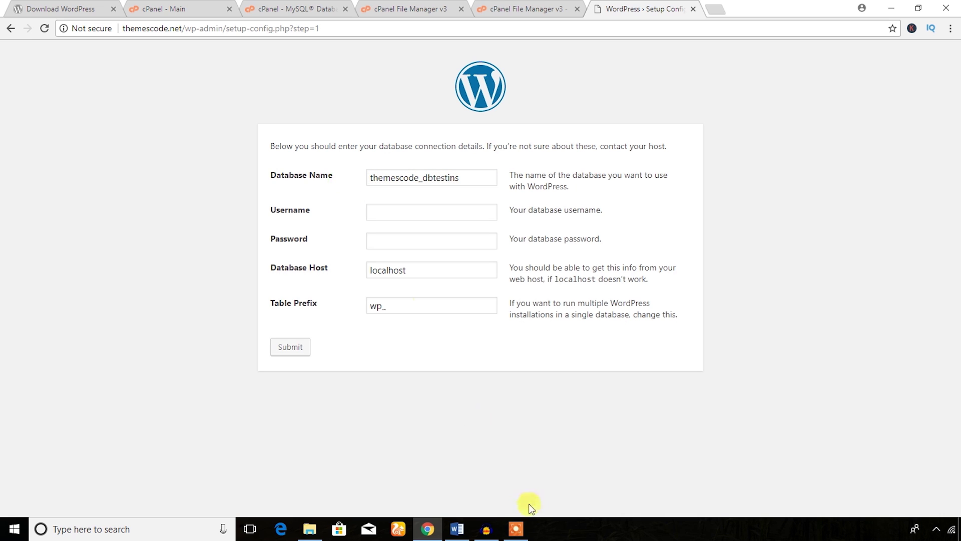
- Paste the database user themescode_usrtest and its saved password from the notes into the form
left_click(457, 526)
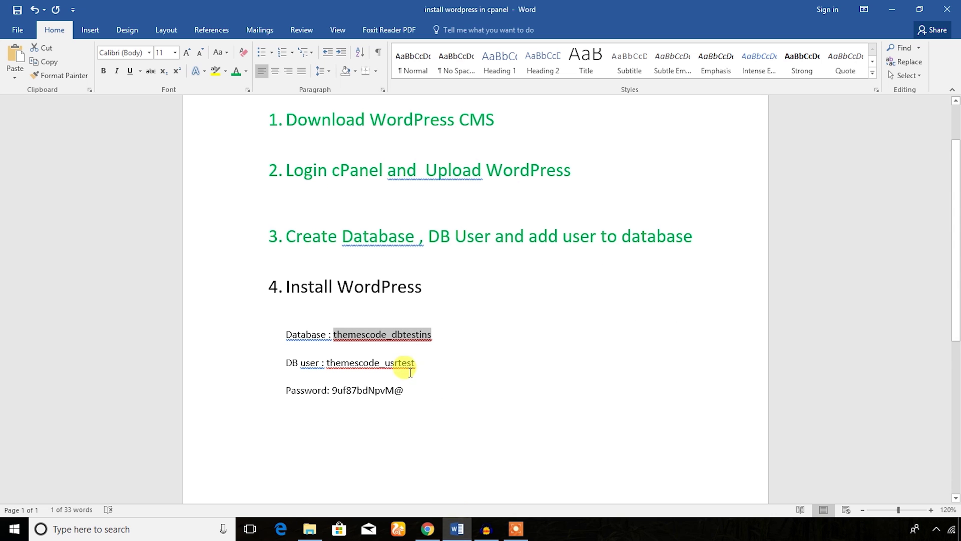
left_click_drag(418, 361, 327, 362)
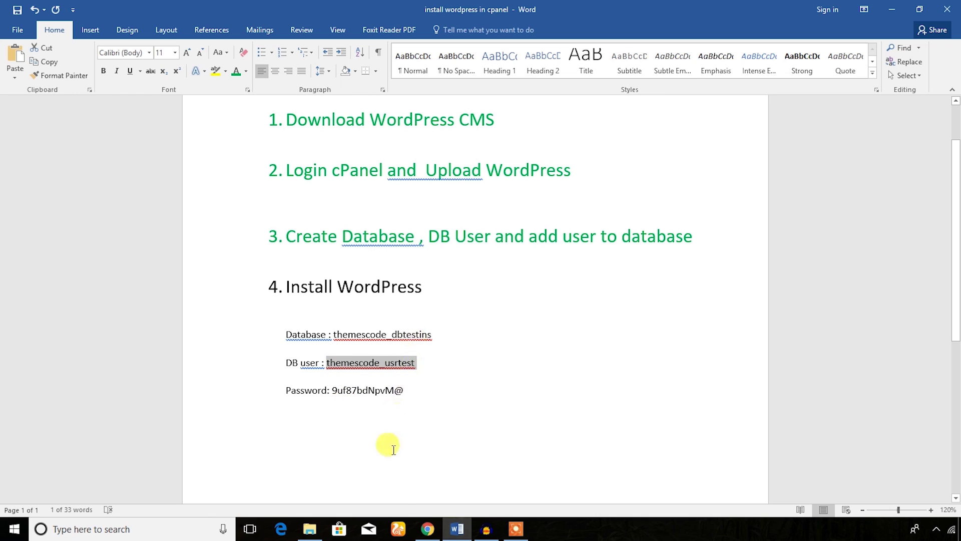
left_click(426, 529)
left_click(381, 214)
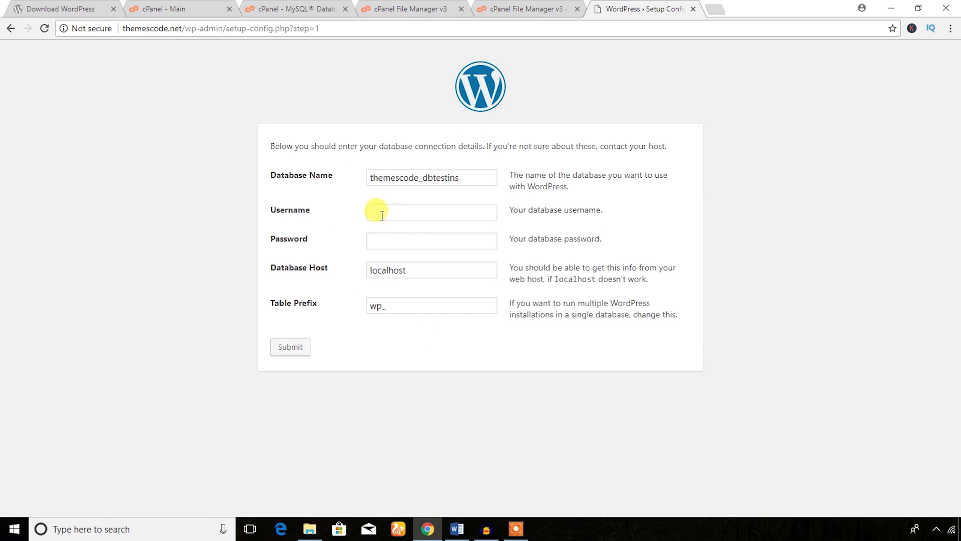
key("ctrl+v")
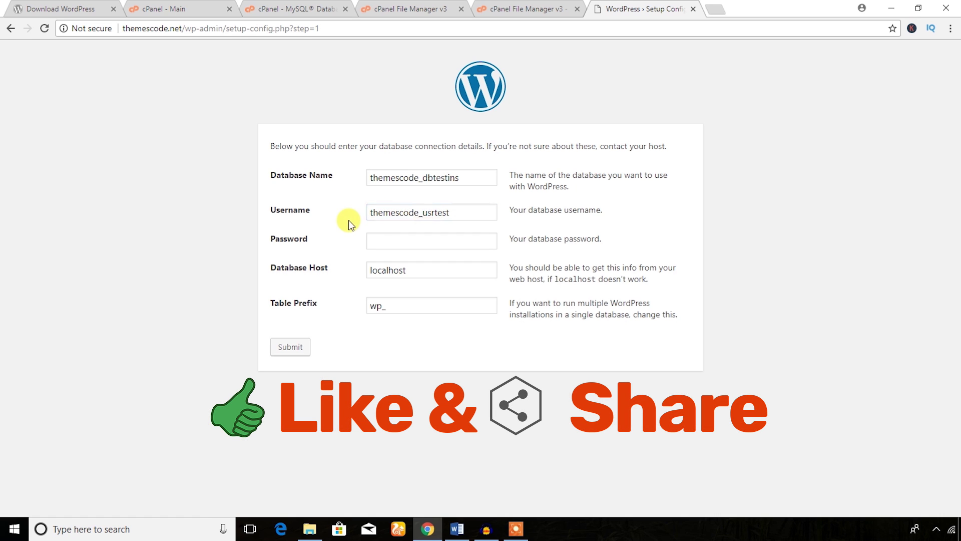
left_click(453, 531)
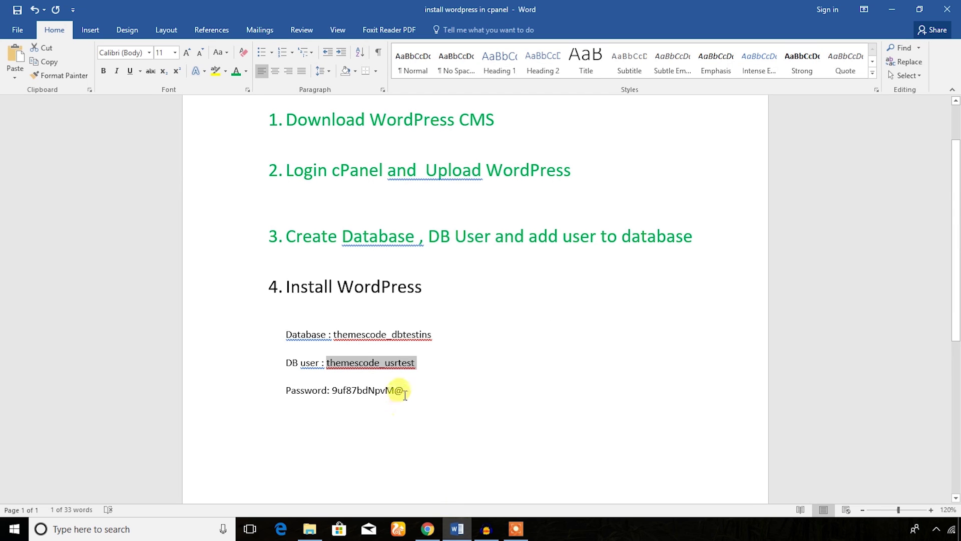
double_click(368, 392)
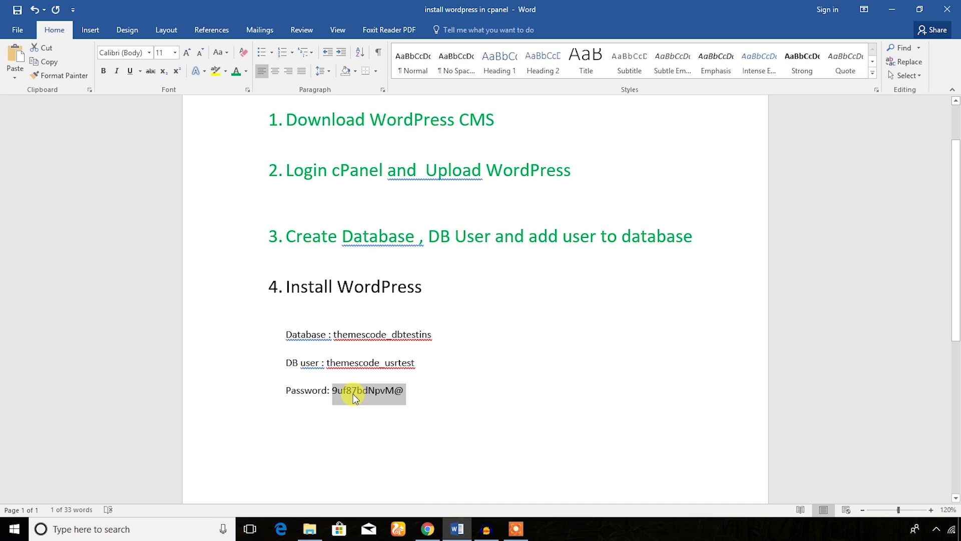
left_click(427, 529)
left_click(375, 239)
key("ctrl+v")
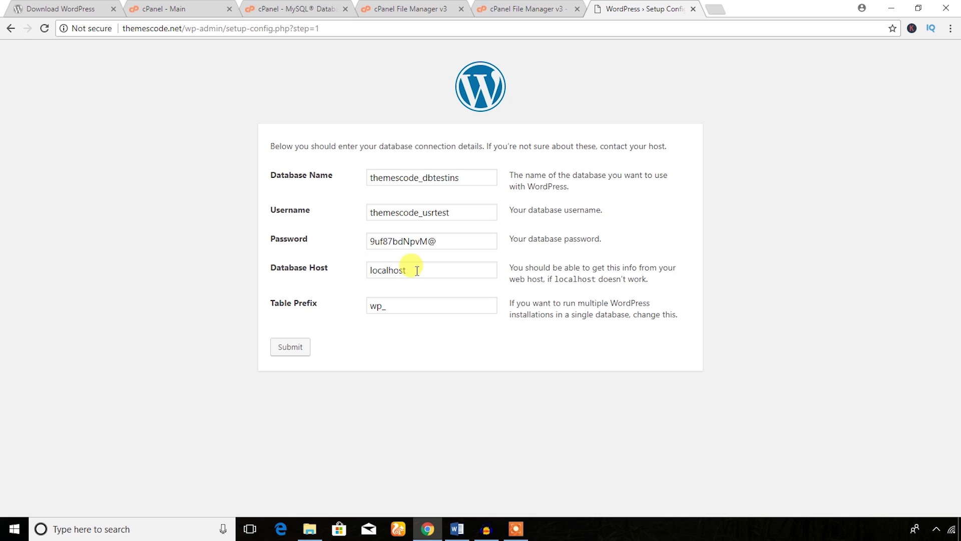
- Change the Table Prefix to wp_yft_
left_click(395, 307)
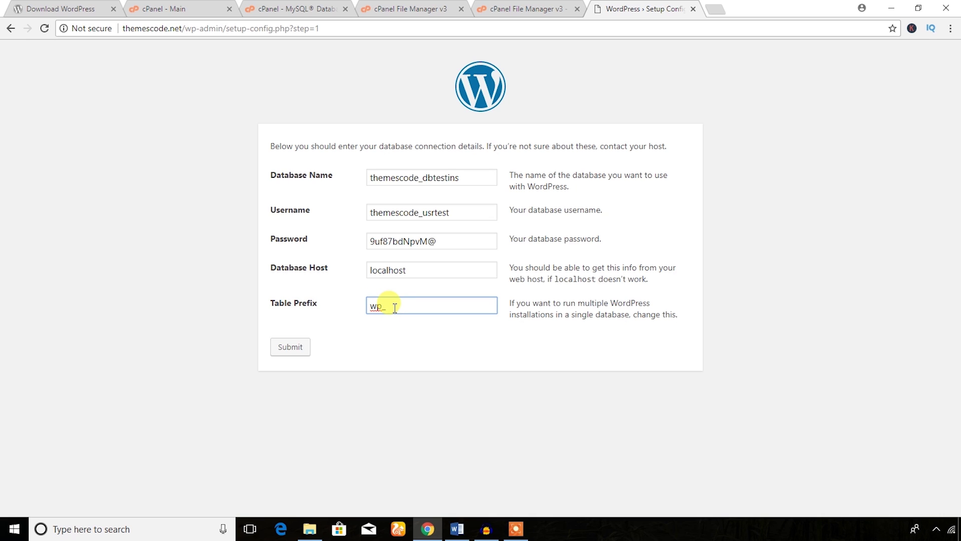
left_click_drag(390, 305, 369, 306)
left_click(371, 343)
left_click(390, 307)
left_click(394, 304)
left_click(393, 331)
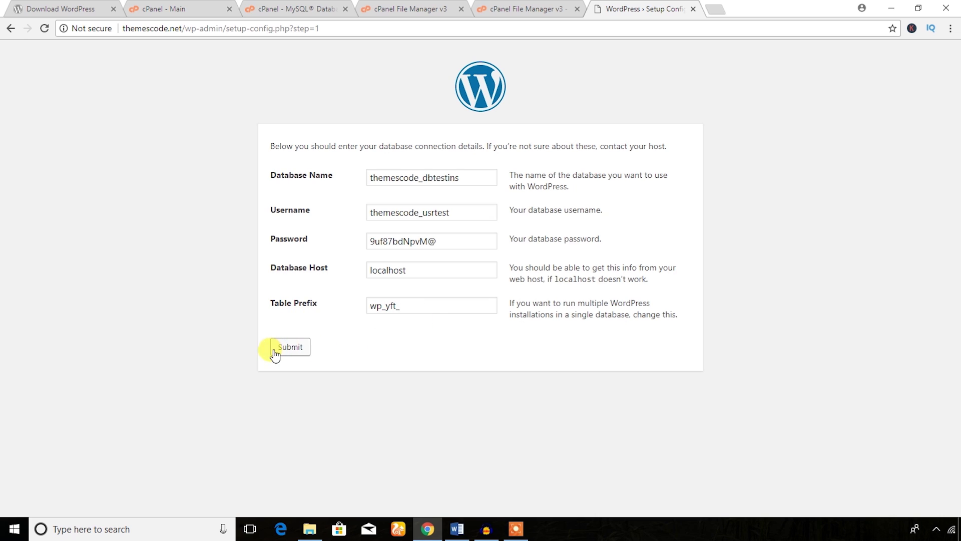
- Submit the database details and run the WordPress installation
left_click(294, 348)
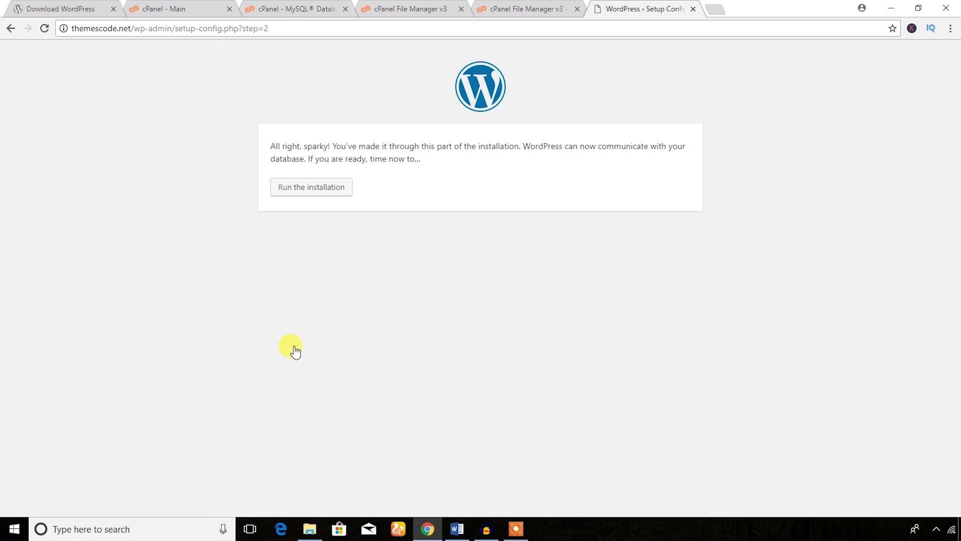
left_click_drag(270, 145, 333, 145)
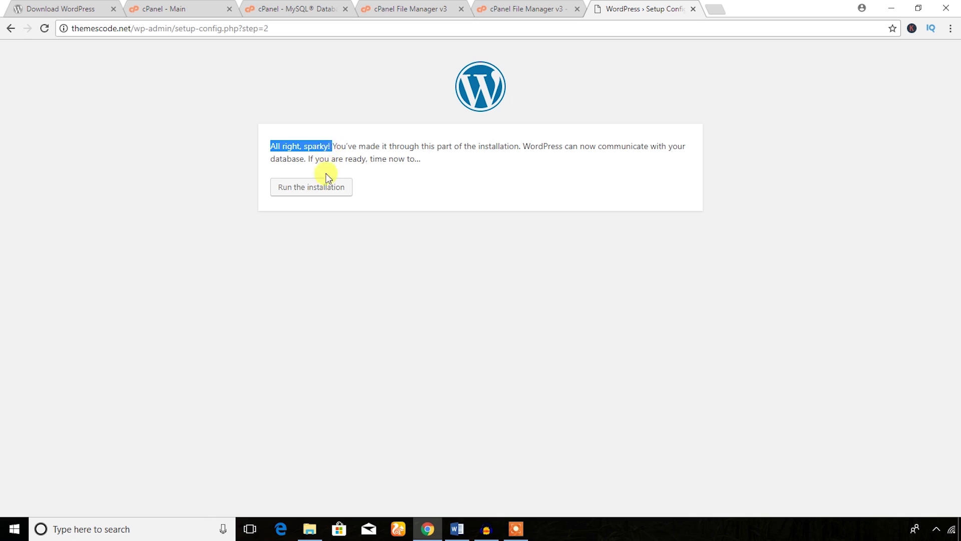
left_click(312, 213)
left_click(307, 190)
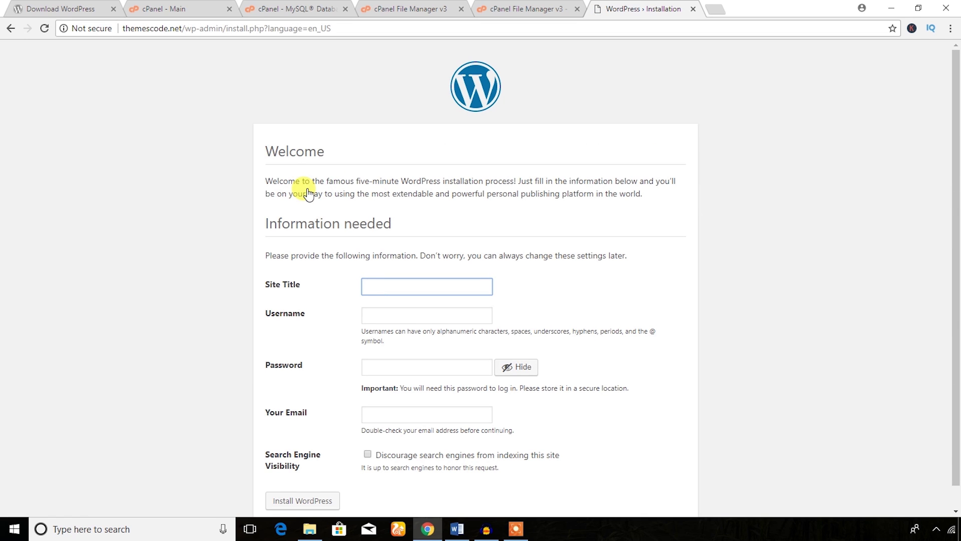
- Enter site title 'My Test site', the admin username and e-mail, keeping the generated password
scroll(307, 191, "down", 1)
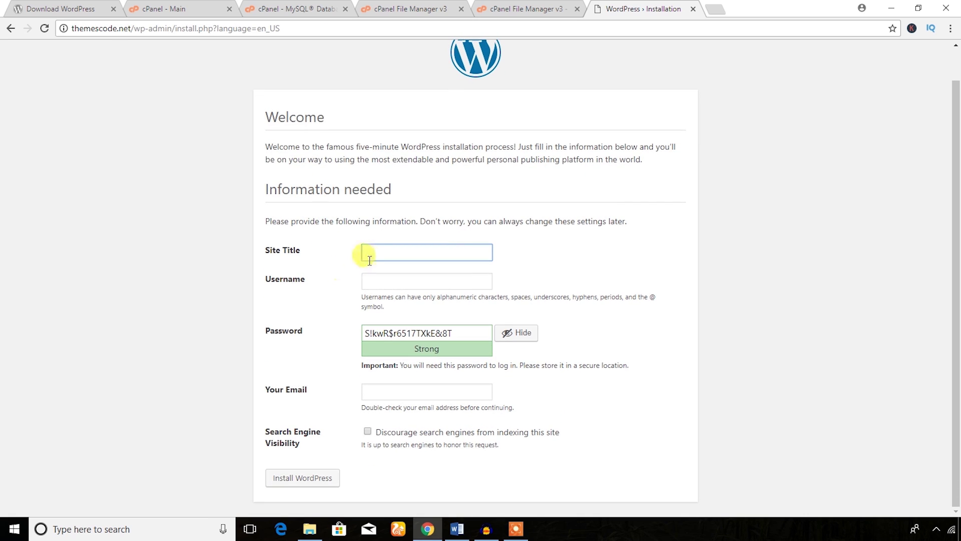
type("My Test site")
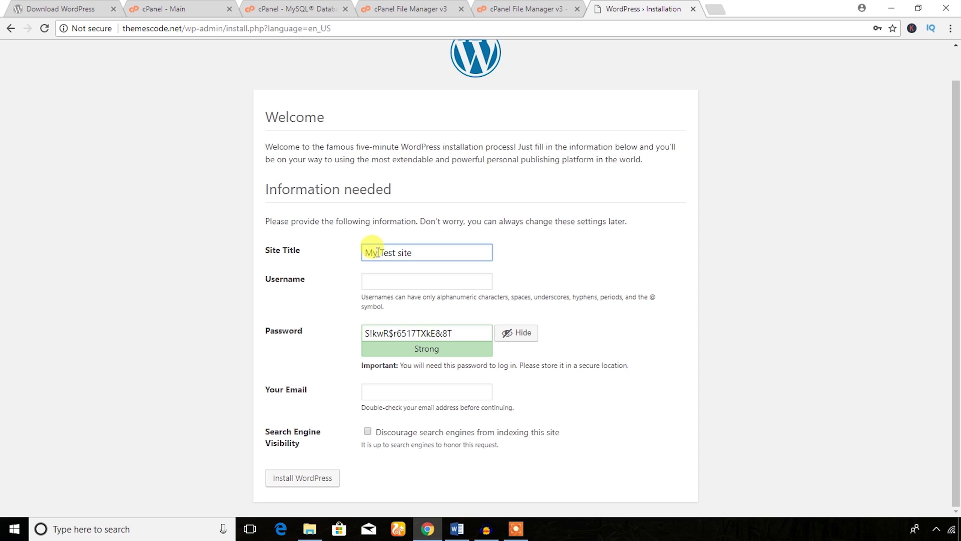
left_click(338, 262)
left_click(371, 277)
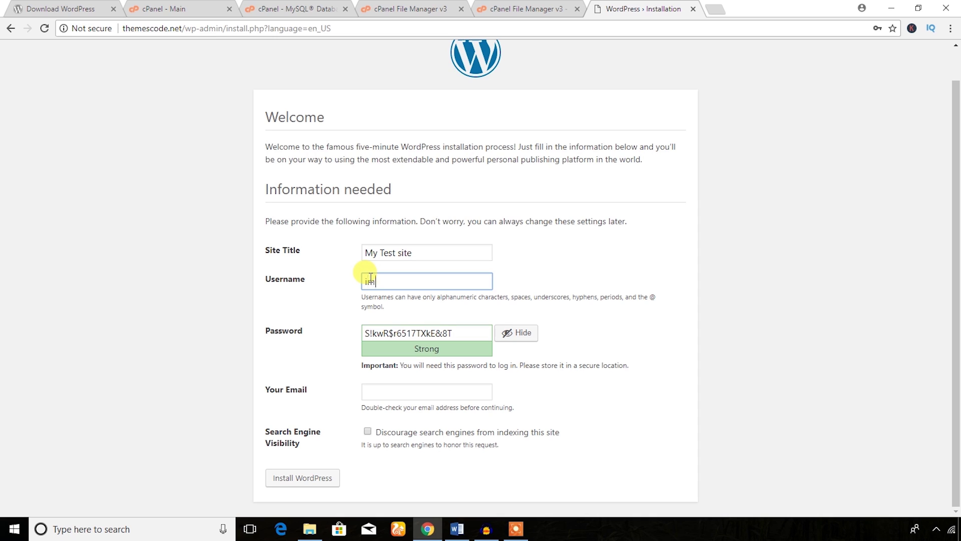
type("anemu-test")
left_click(321, 295)
left_click(401, 336)
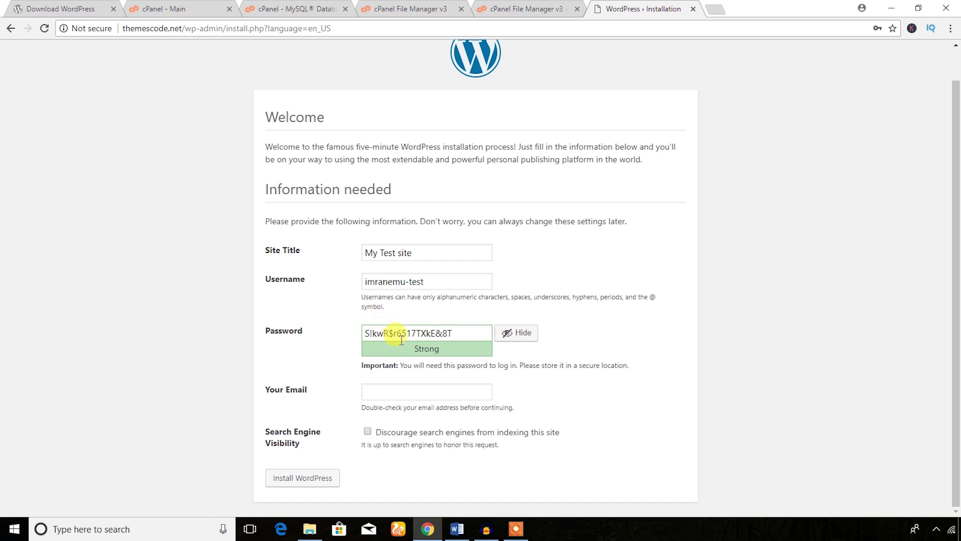
left_click(382, 389)
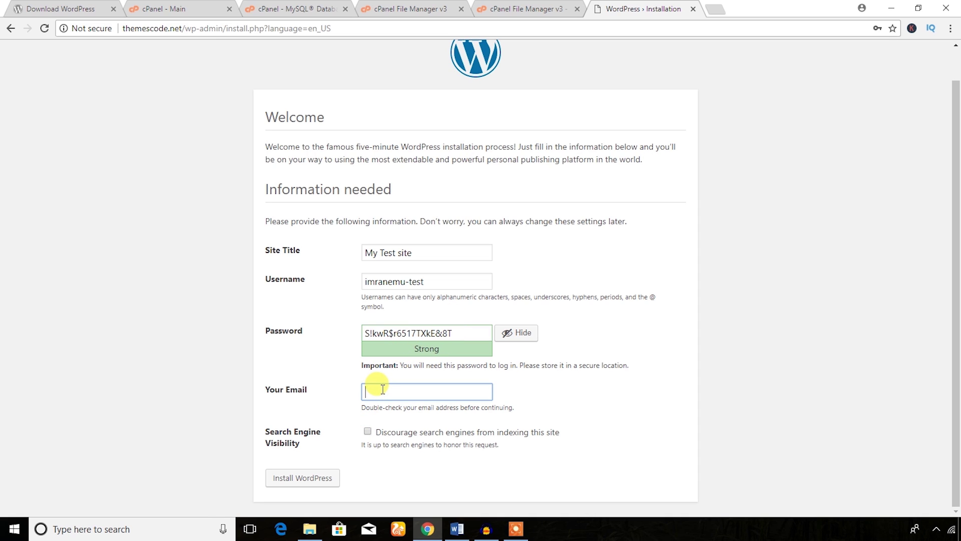
left_click(347, 368)
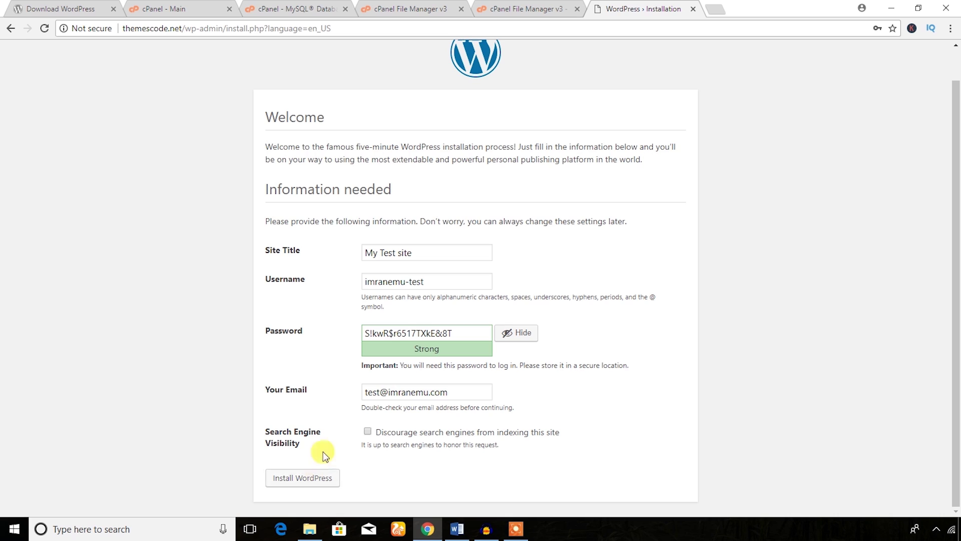
- Copy the admin username over to the Word notes document
left_click_drag(426, 282, 366, 283)
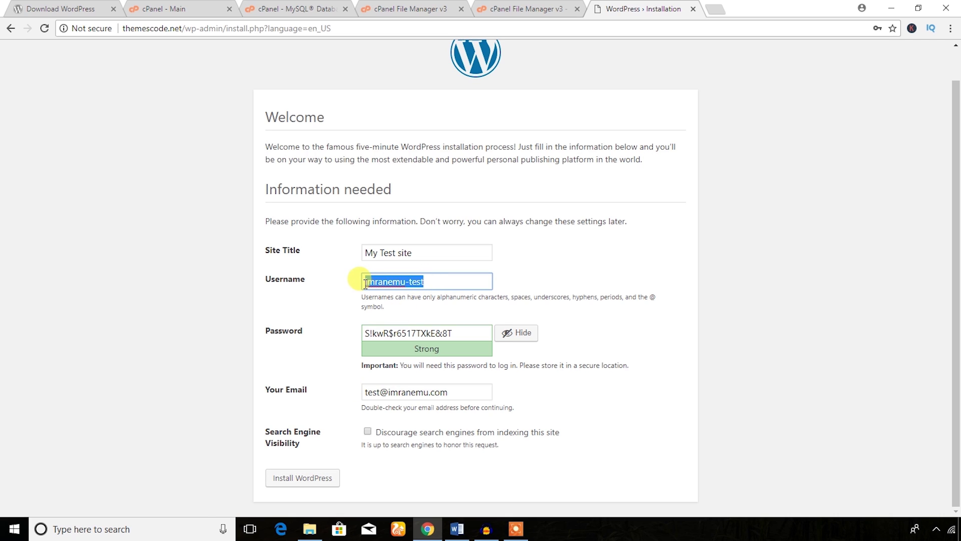
left_click(457, 529)
scroll(361, 389, "down", 3)
left_click(378, 388)
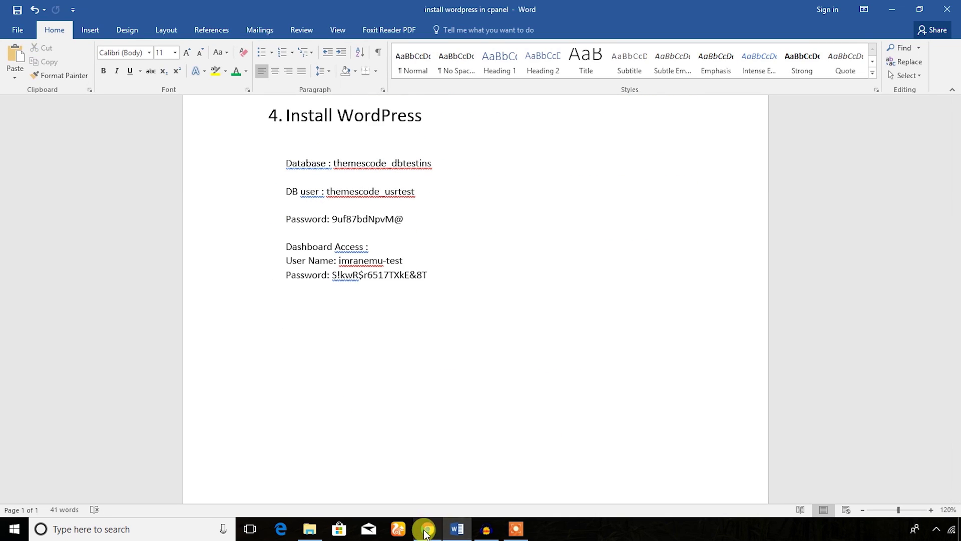
left_click(426, 531)
left_click(392, 328)
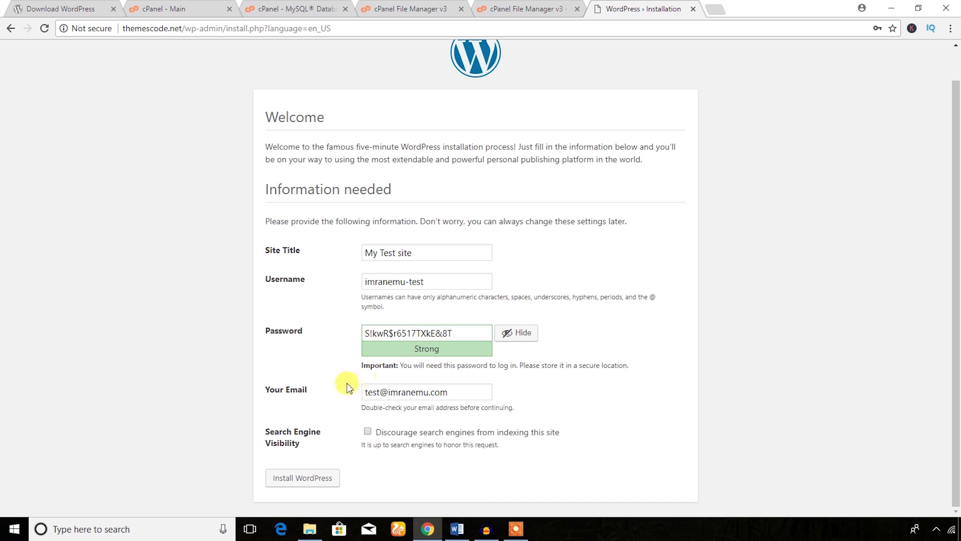
- Install WordPress, decline Chrome's save-password prompt, and go to the login page from Success
left_click(304, 479)
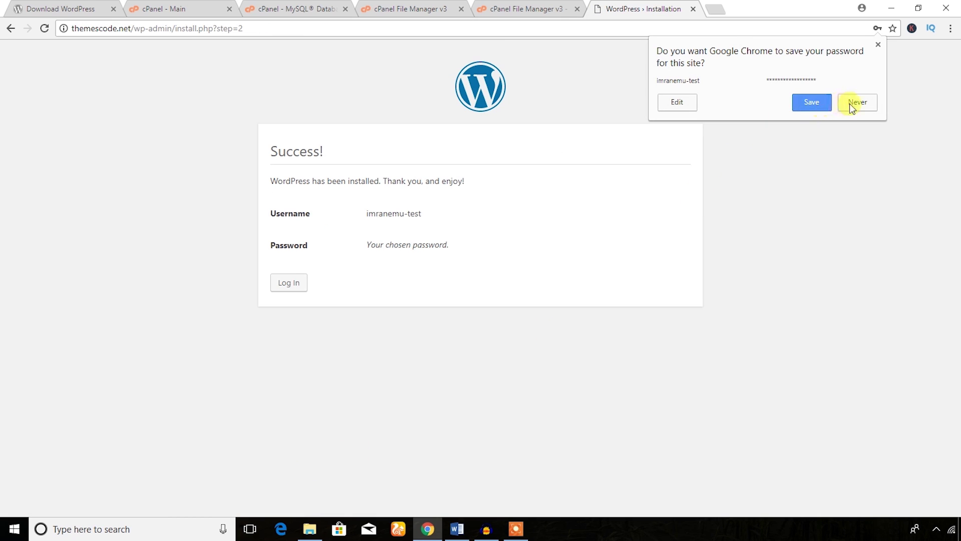
left_click(851, 104)
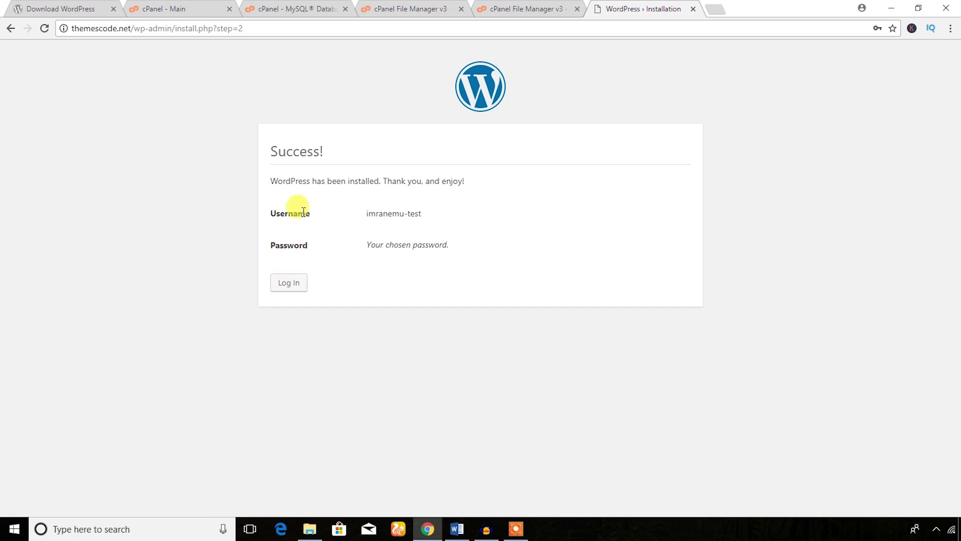
left_click_drag(325, 151, 254, 152)
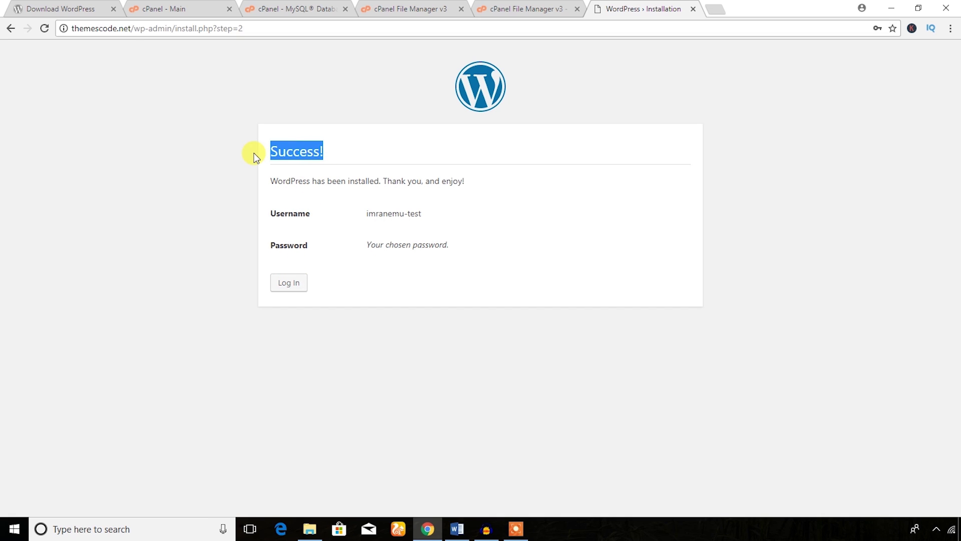
left_click(253, 152)
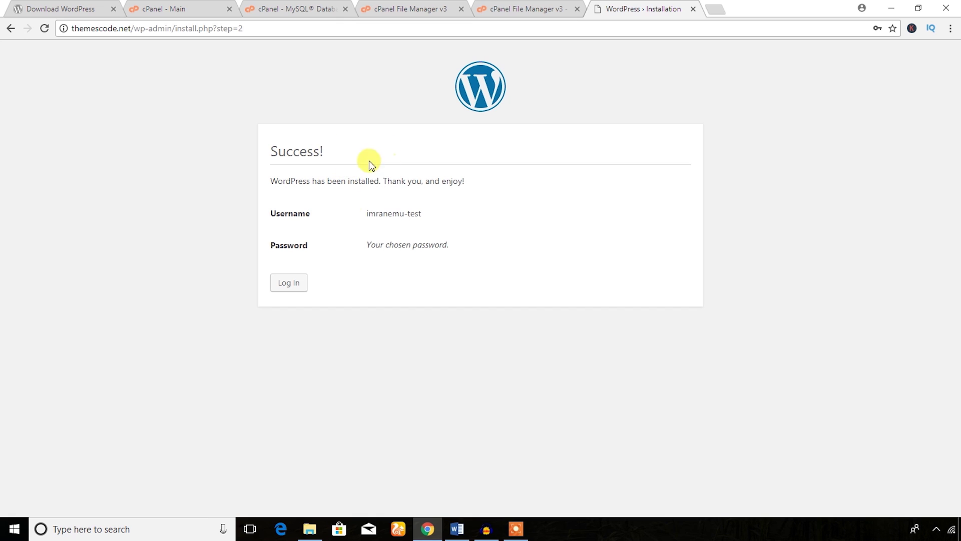
left_click(292, 289)
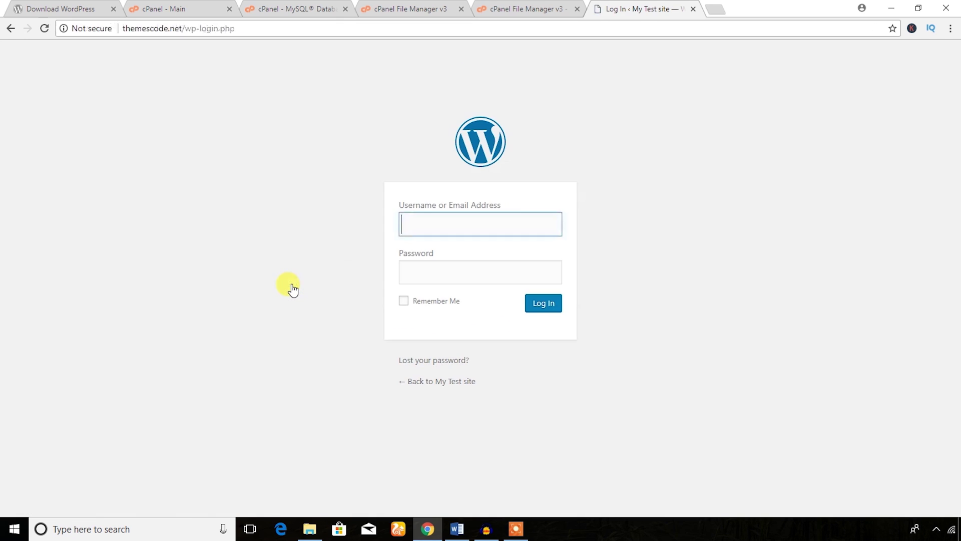
- Log in to wp-login with the dashboard username and password copied from the Word notes
left_click(459, 529)
left_click(358, 234)
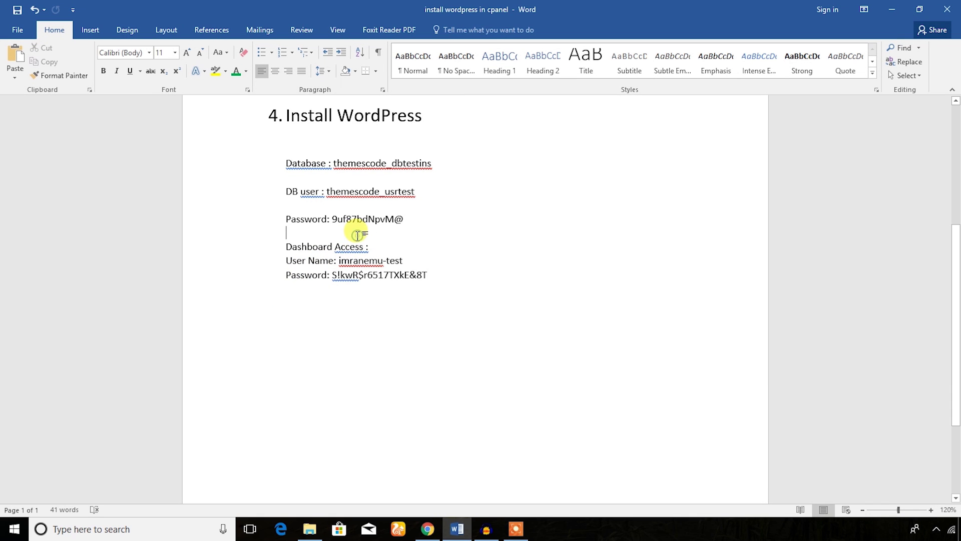
key("Return")
key("Return")
left_click_drag(403, 289, 359, 294)
key("ctrl+c")
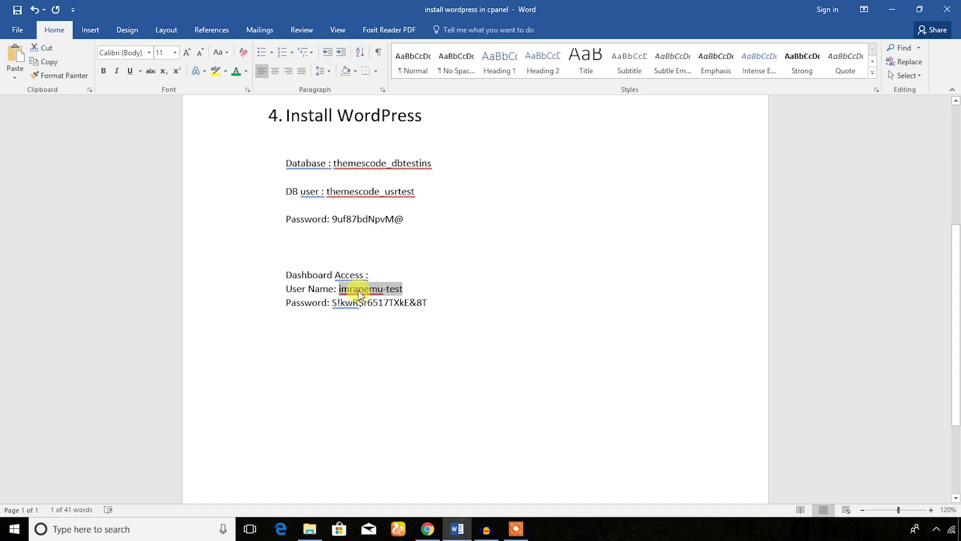
left_click(427, 528)
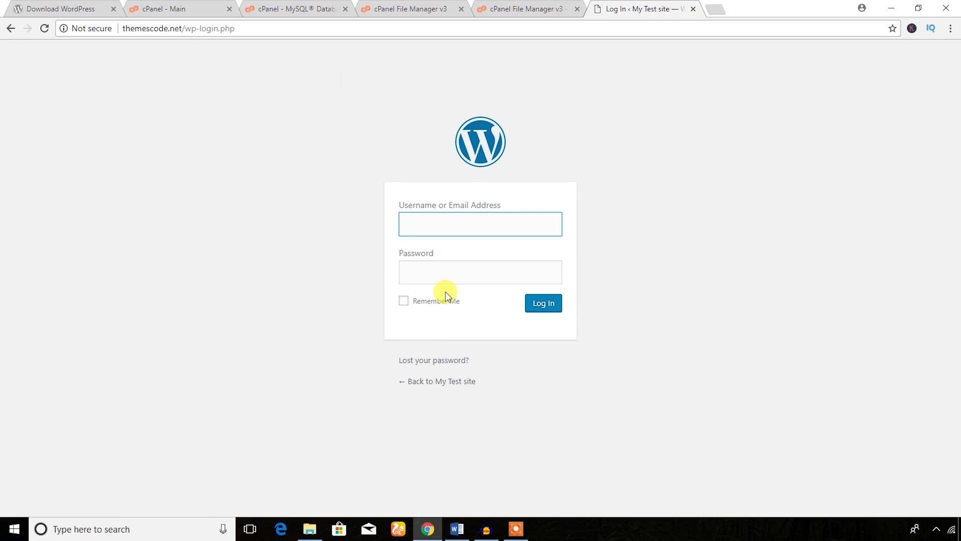
key("ctrl+v")
left_click(429, 265)
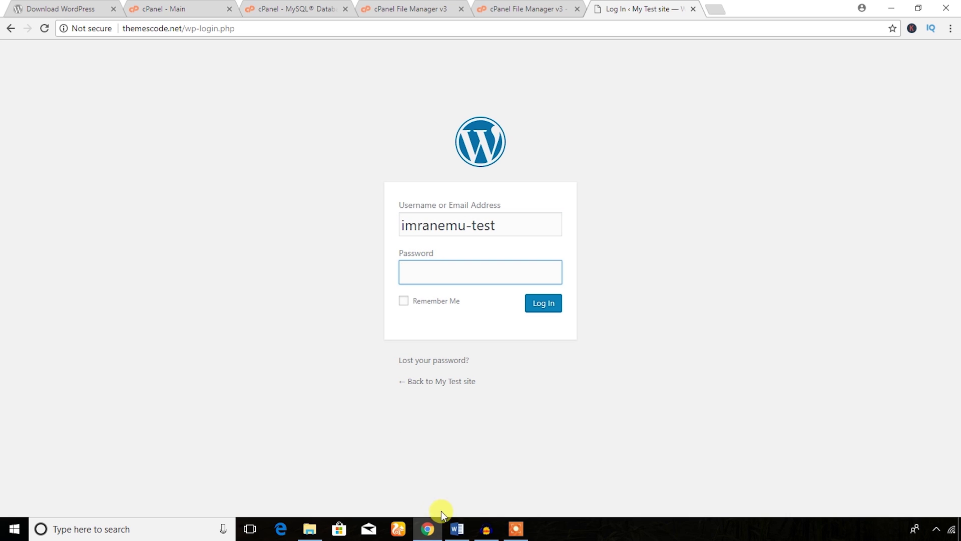
left_click(460, 529)
left_click_drag(431, 298, 334, 308)
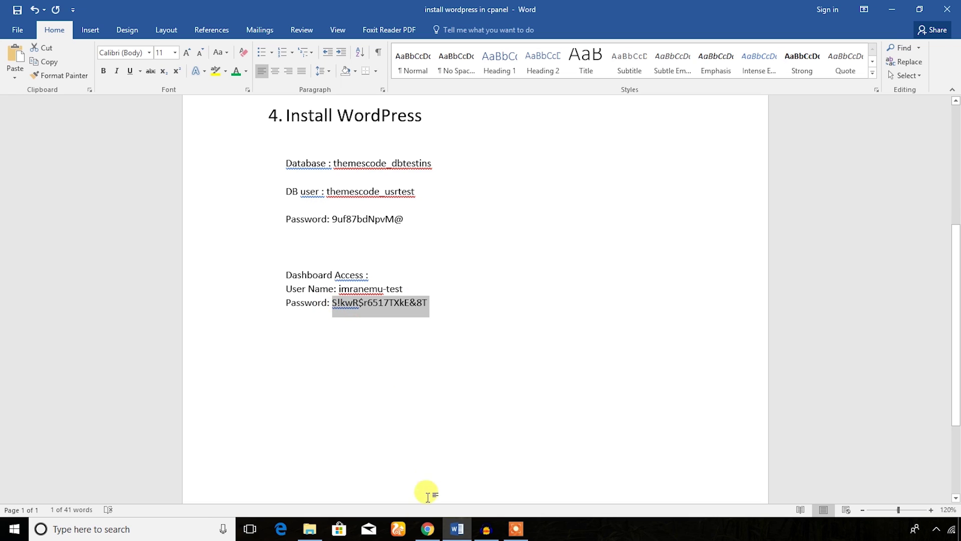
left_click(427, 528)
key("ctrl+v")
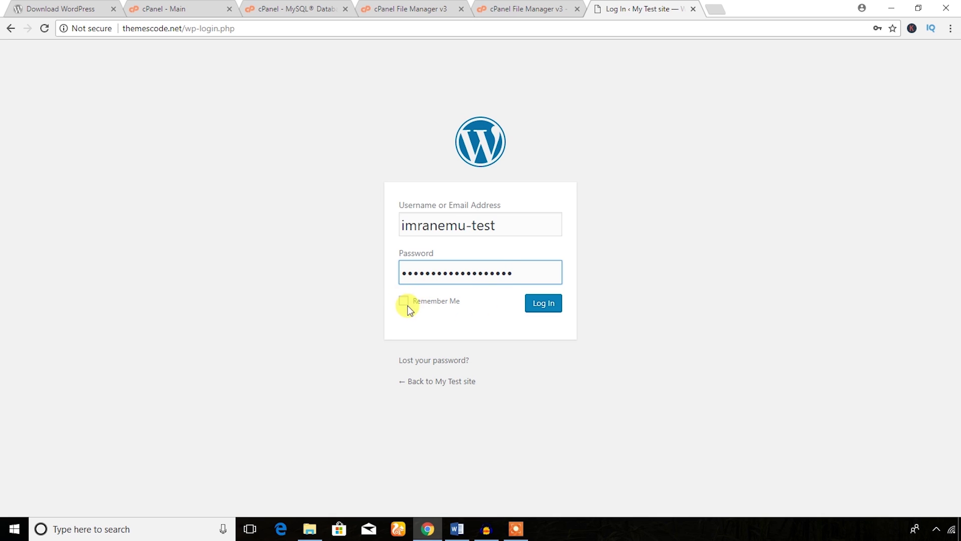
left_click(547, 306)
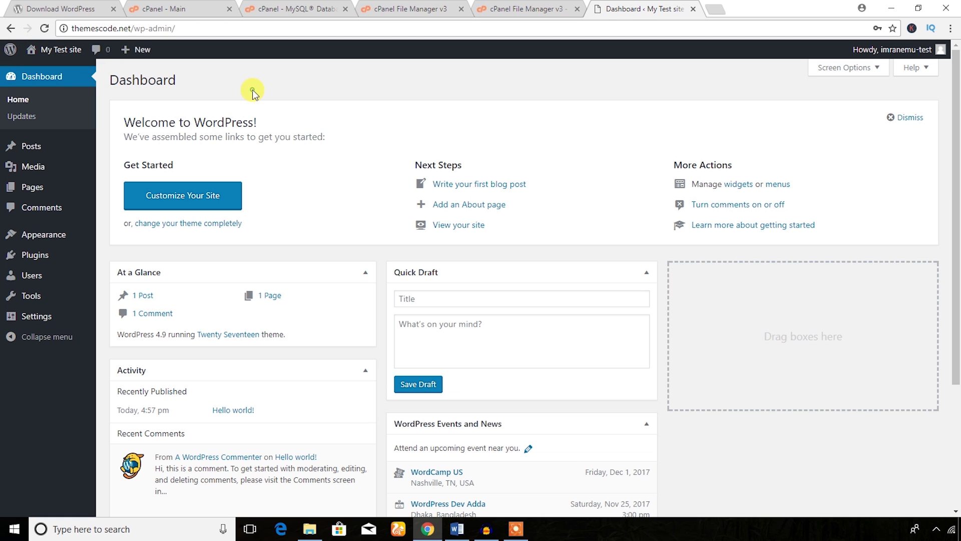
- Open My Test site's front page in a new browser tab, then go back to the Word notes
mouse_move(60, 49)
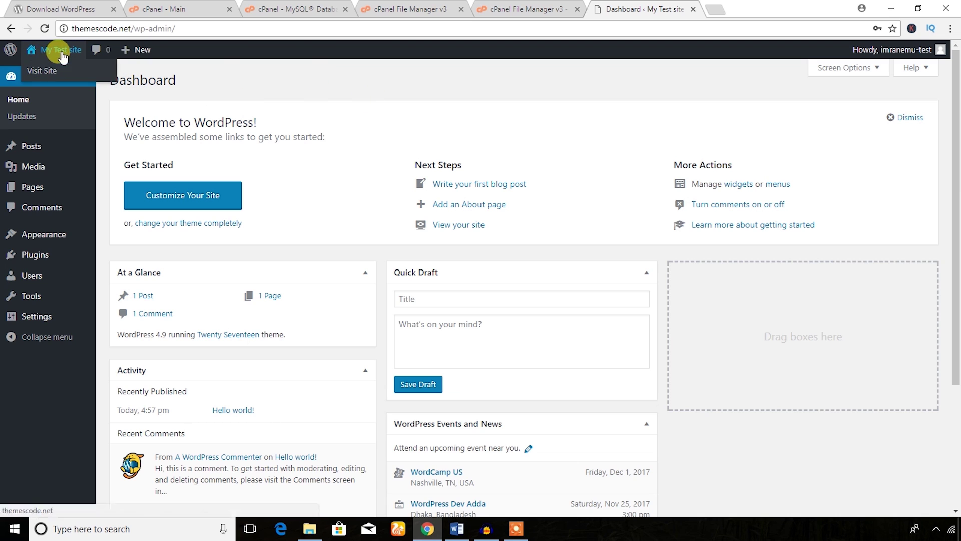
right_click(48, 72)
left_click(69, 78)
left_click(744, 6)
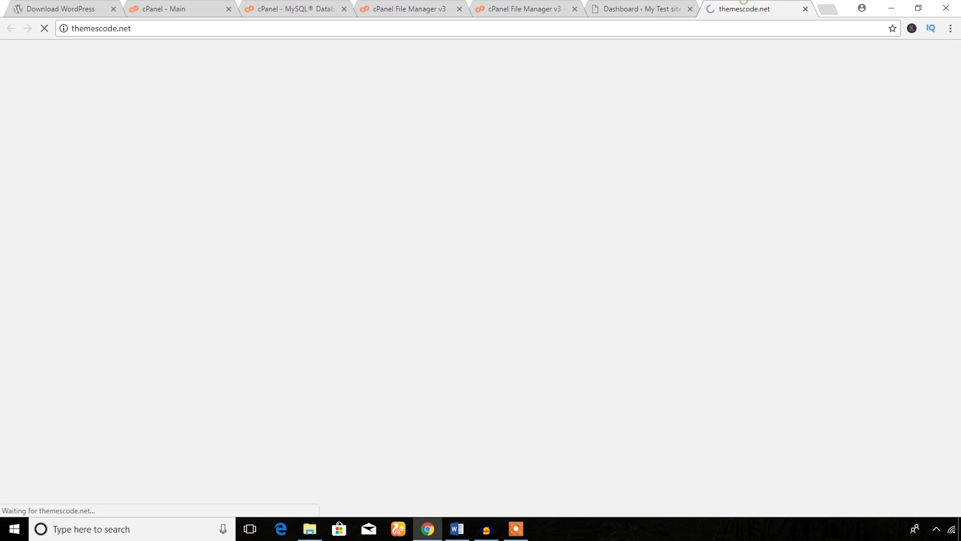
left_click(640, 8)
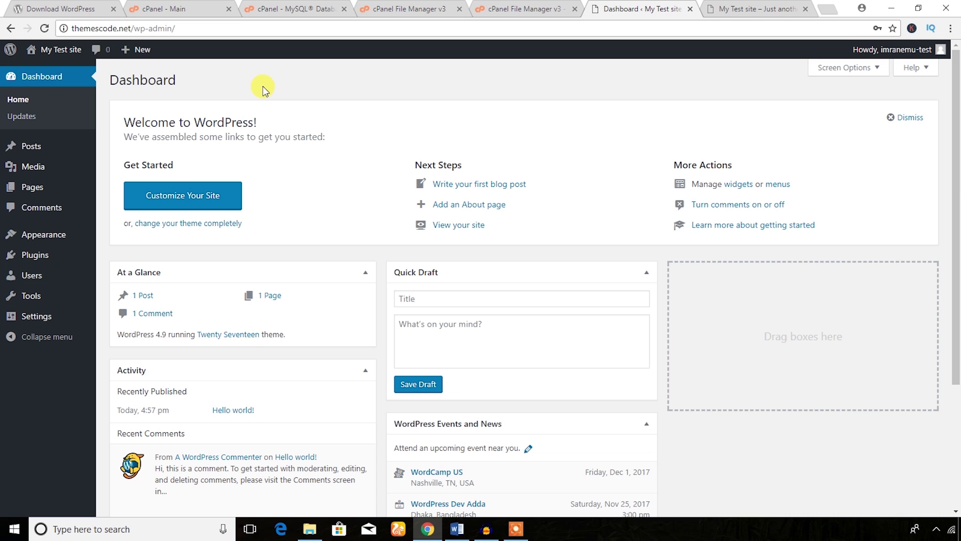
left_click(197, 10)
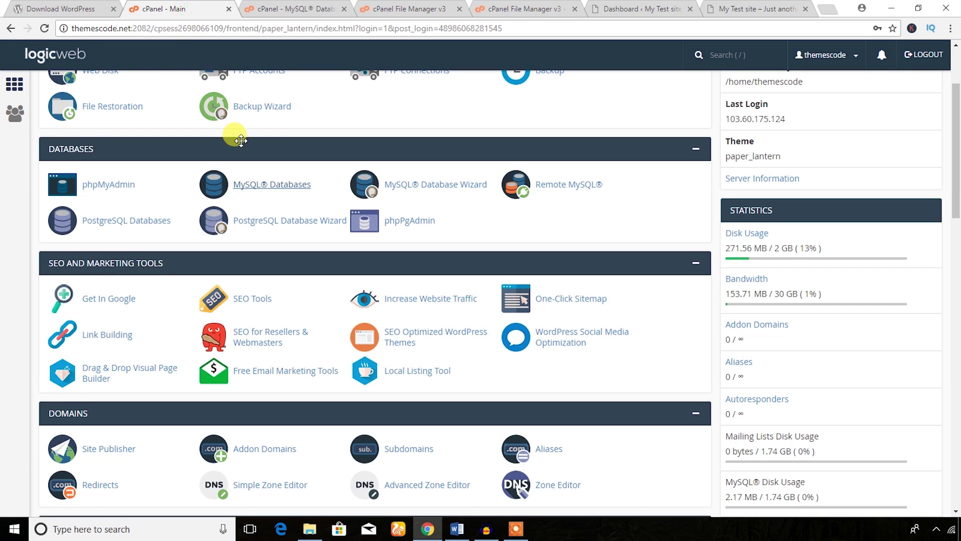
scroll(241, 140, "up", 2)
left_click(457, 529)
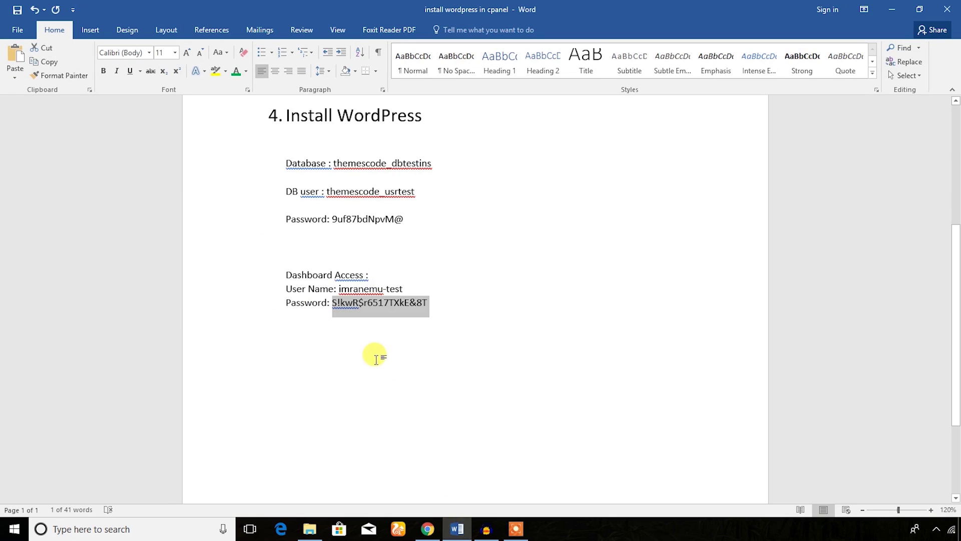
- Make heading 4 'Install WordPress' green in the notes, then return to the admin Dashboard tab
scroll(377, 356, "up", 5)
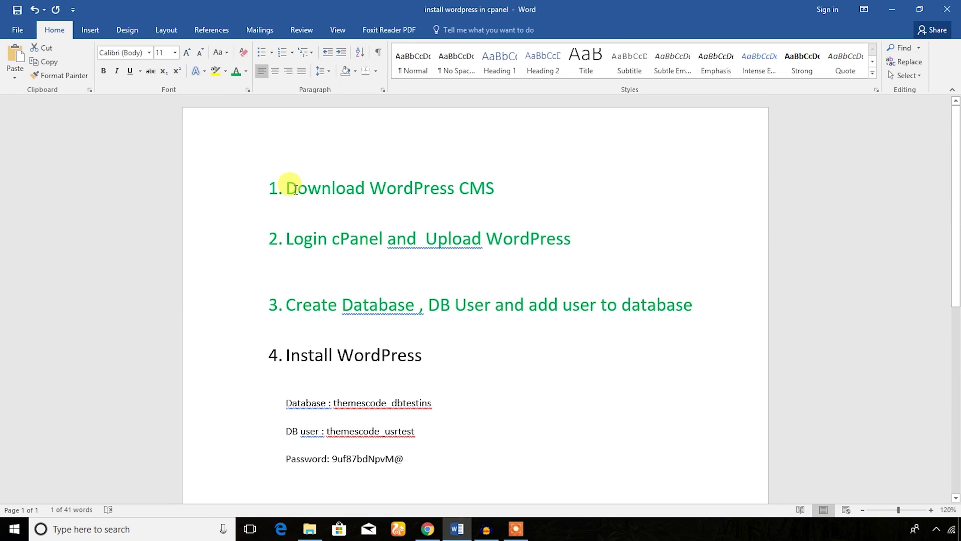
left_click(383, 264)
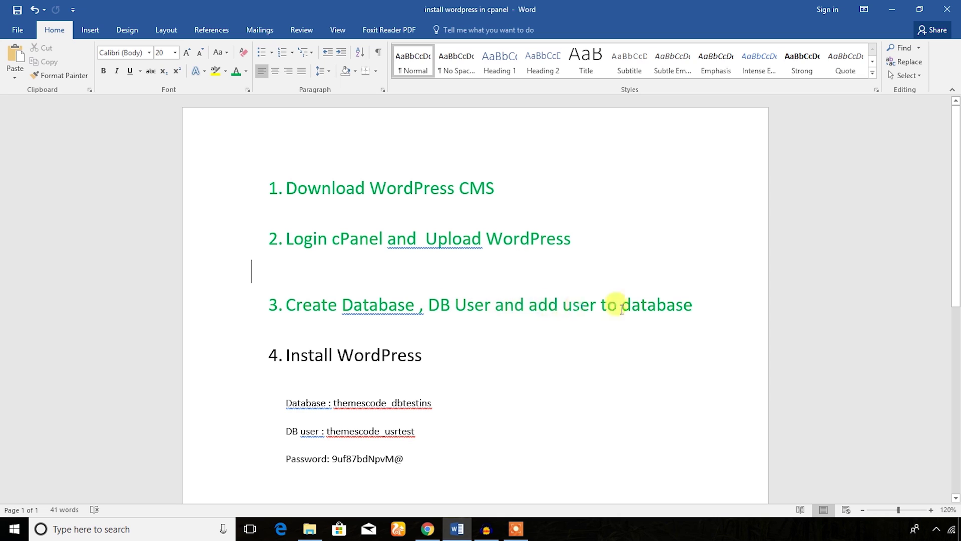
left_click_drag(696, 306, 530, 303)
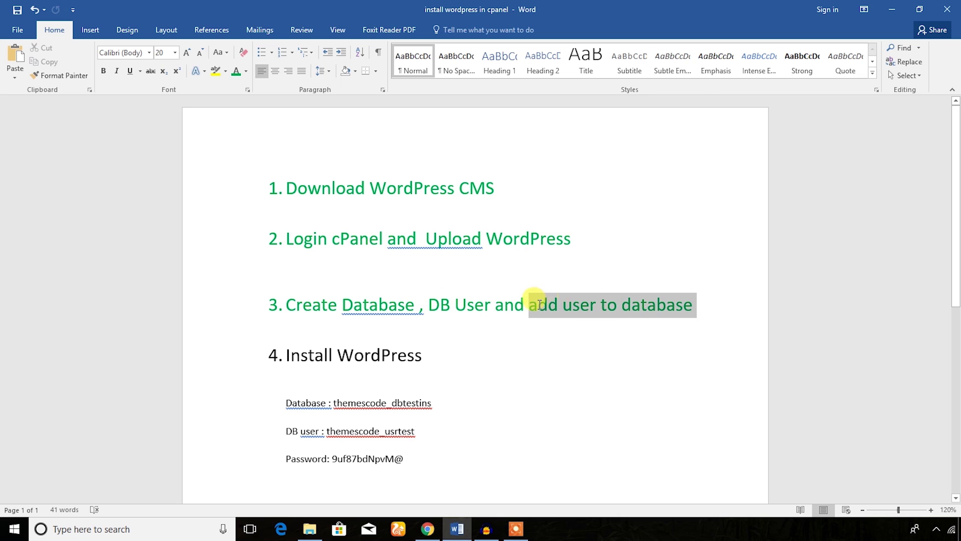
left_click(398, 347)
scroll(398, 348, "down", 5)
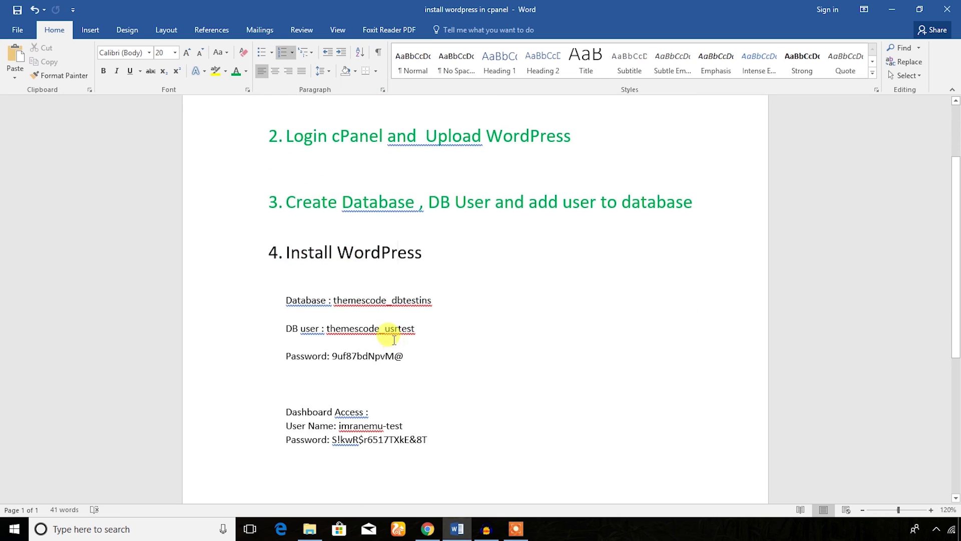
scroll(405, 303, "up", 5)
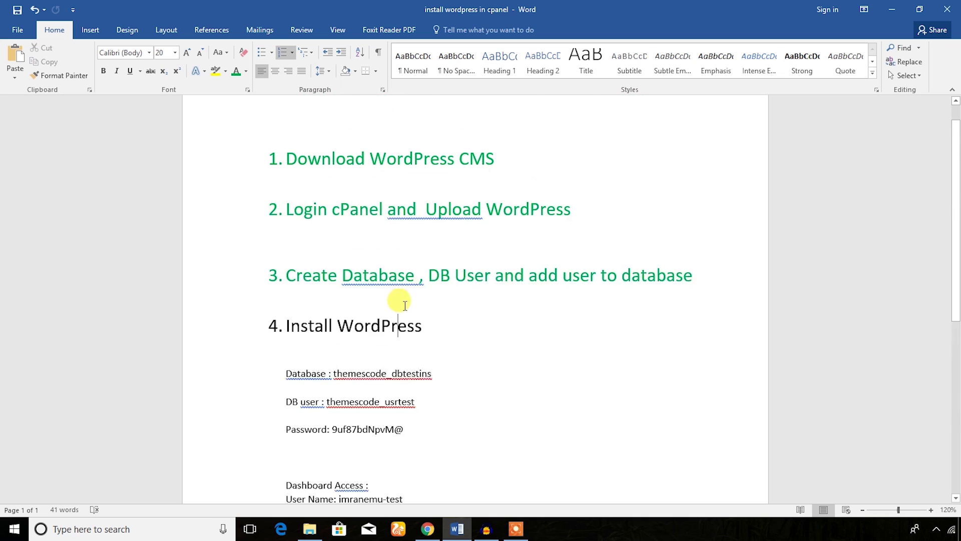
scroll(436, 345, "down", 3)
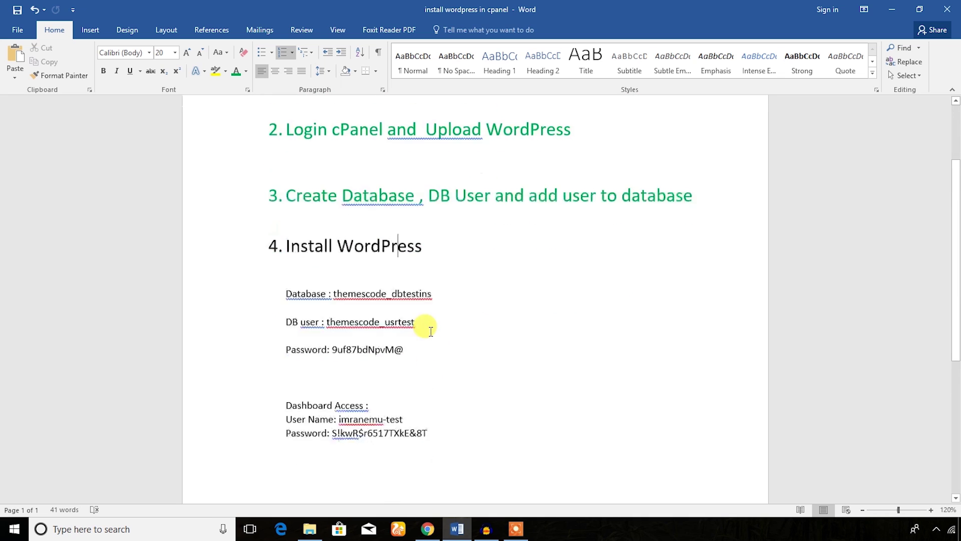
left_click_drag(429, 224, 232, 221)
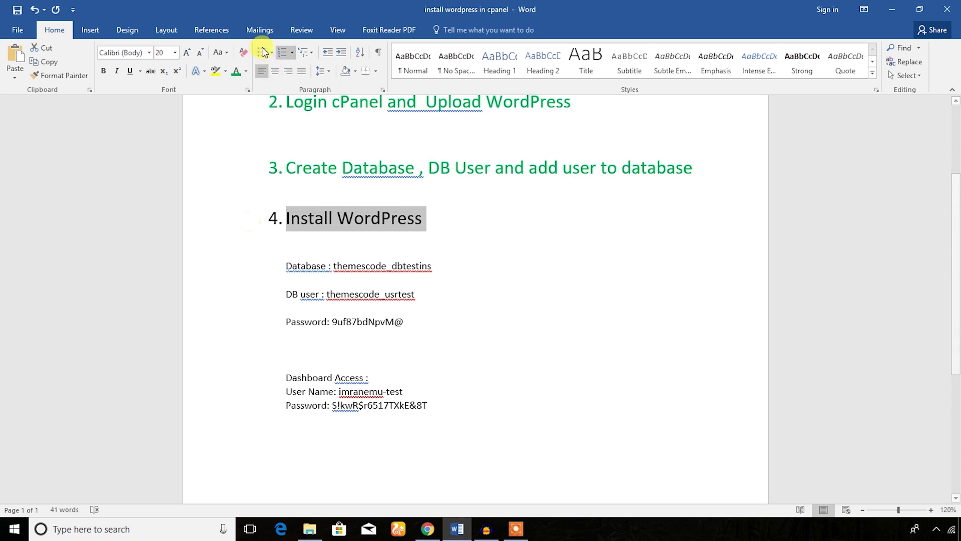
key("ctrl+z")
left_click(454, 207)
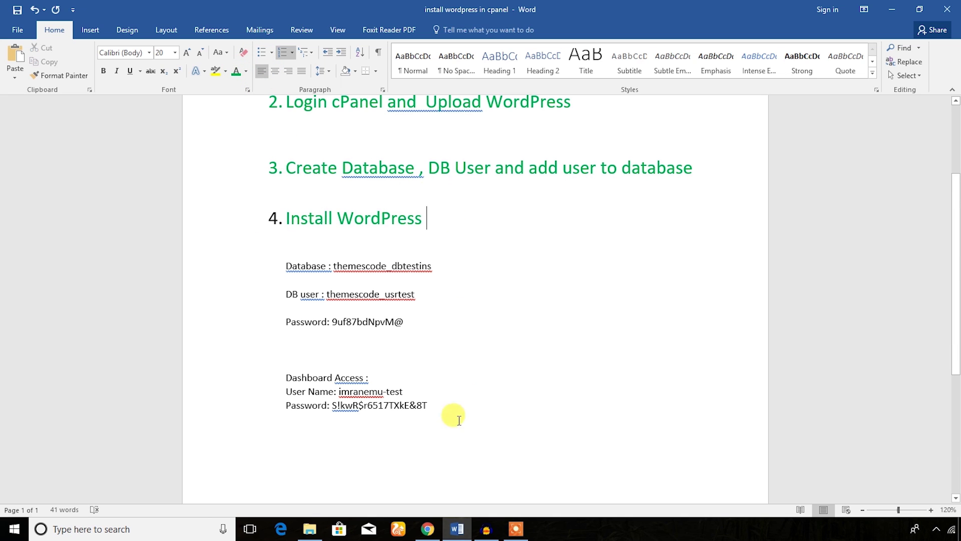
left_click(427, 529)
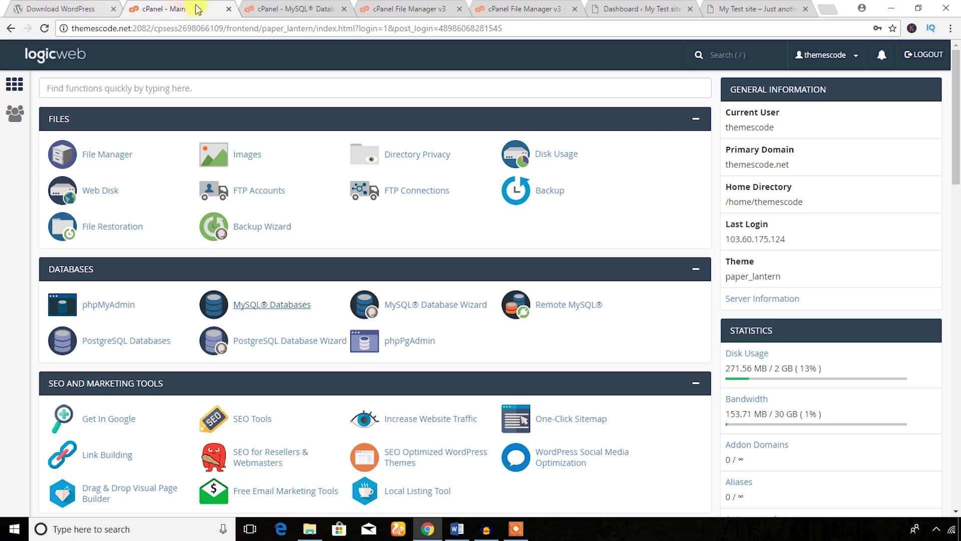
left_click(620, 7)
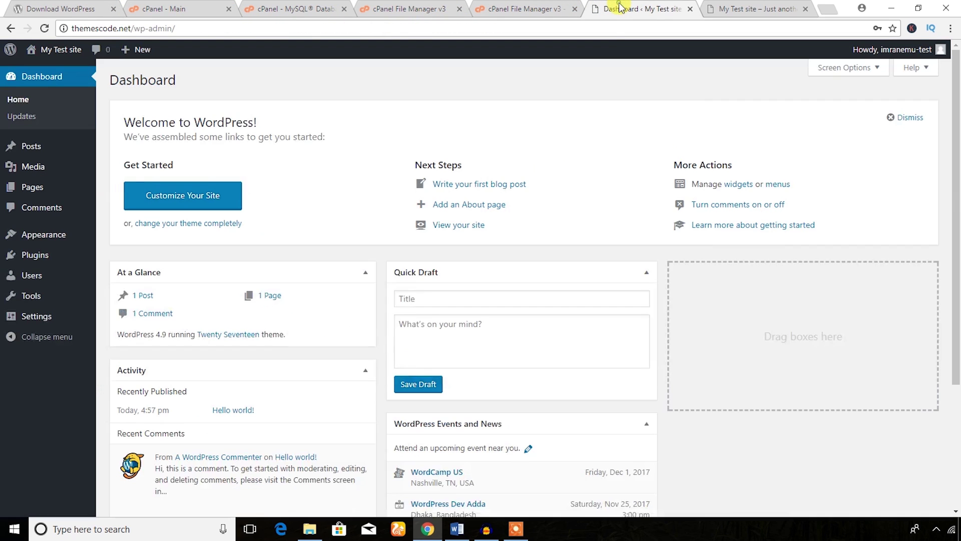